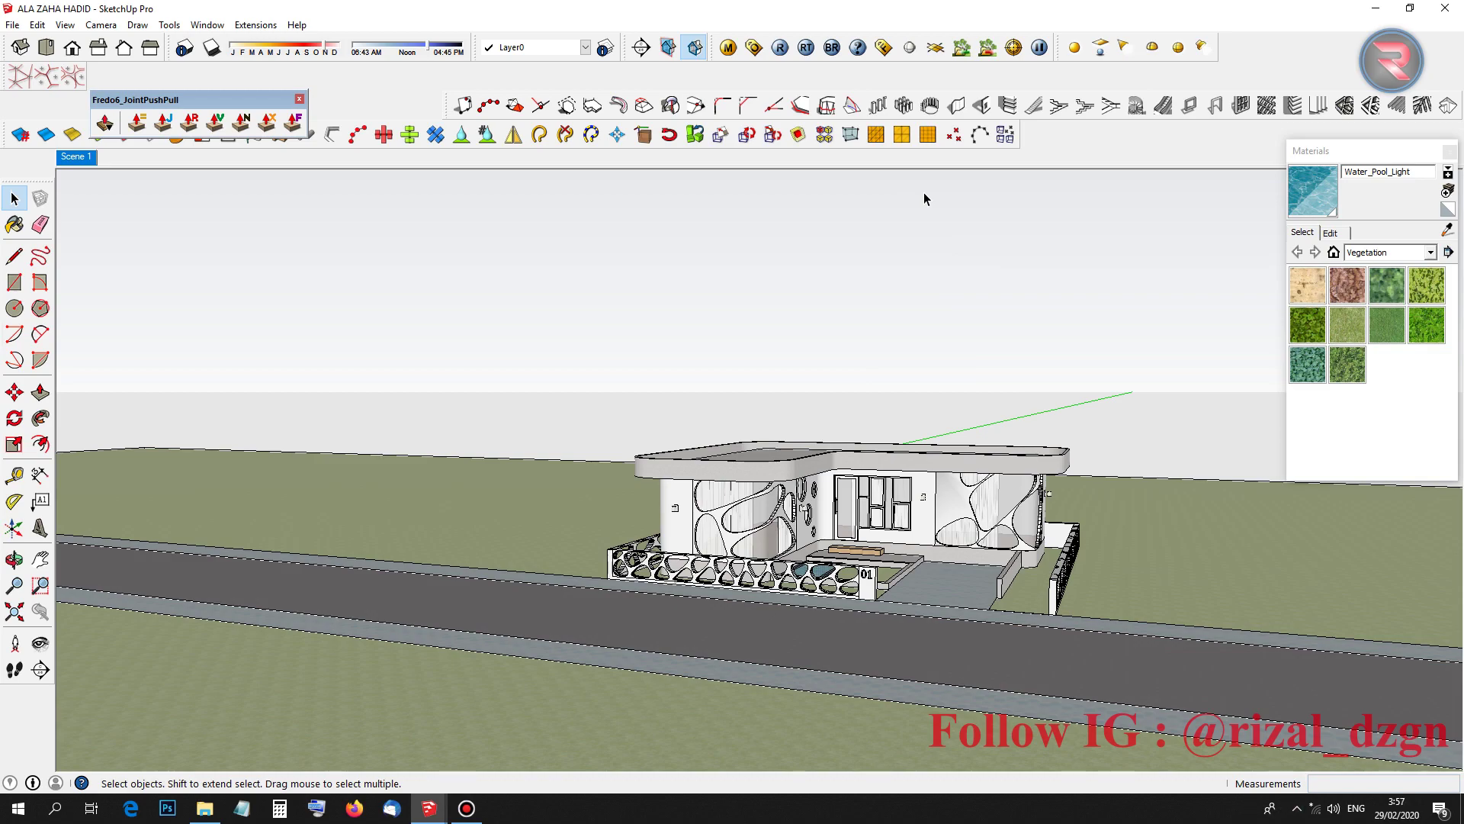
Orbit and zoom from the house view to look down into the translucent box
scroll(680, 628, up, 2)
scroll(680, 628, up, 3)
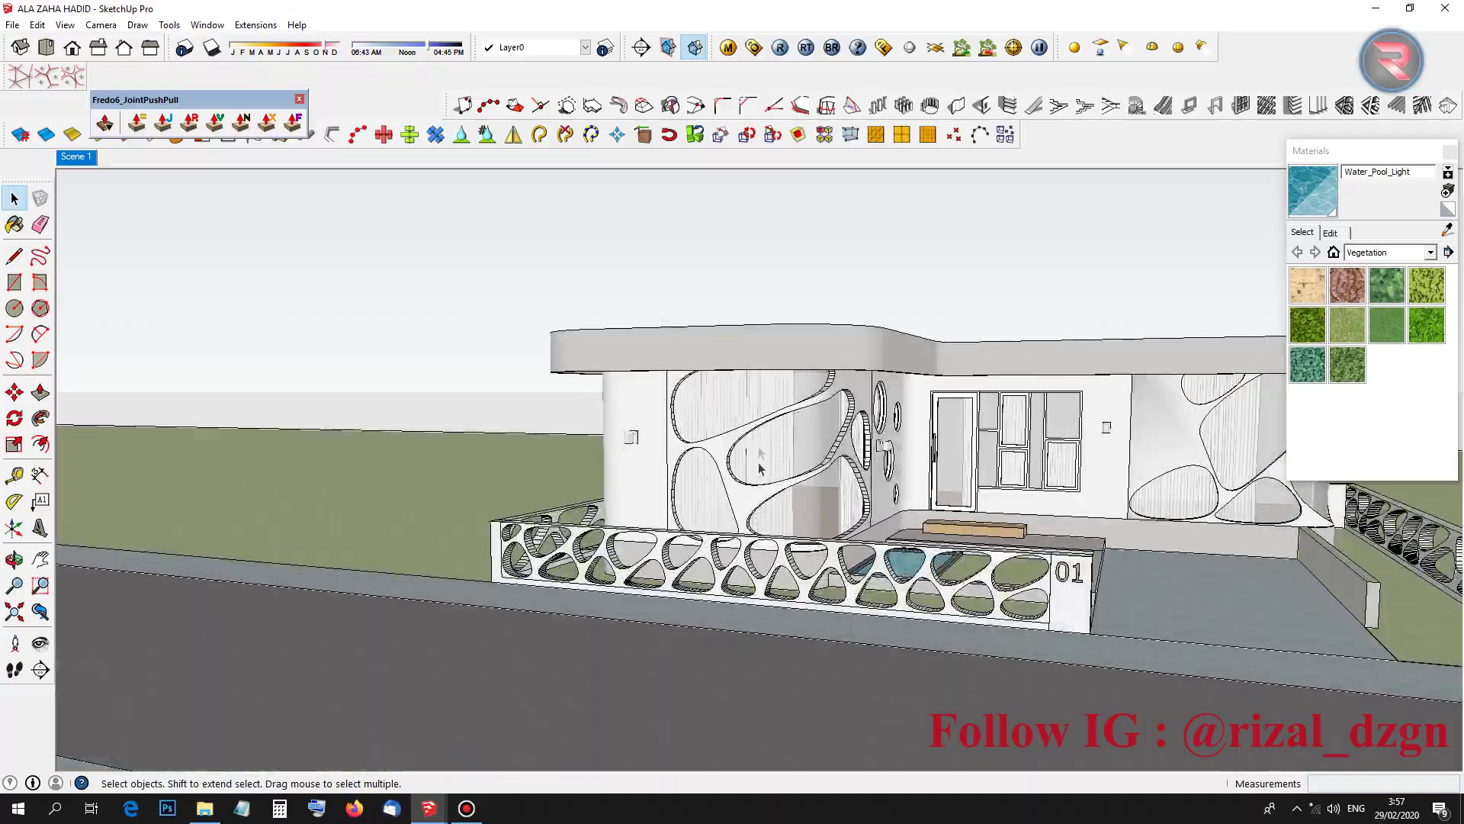
scroll(711, 419, up, 4)
scroll(711, 420, down, 2)
scroll(711, 420, down, 4)
mouse_move(717, 416)
middle_down()
mouse_move(965, 431)
mouse_move(677, 287)
middle_up()
scroll(784, 407, up, 5)
scroll(964, 430, down, 3)
scroll(965, 430, up, 3)
scroll(633, 427, up, 3)
scroll(610, 457, up, 3)
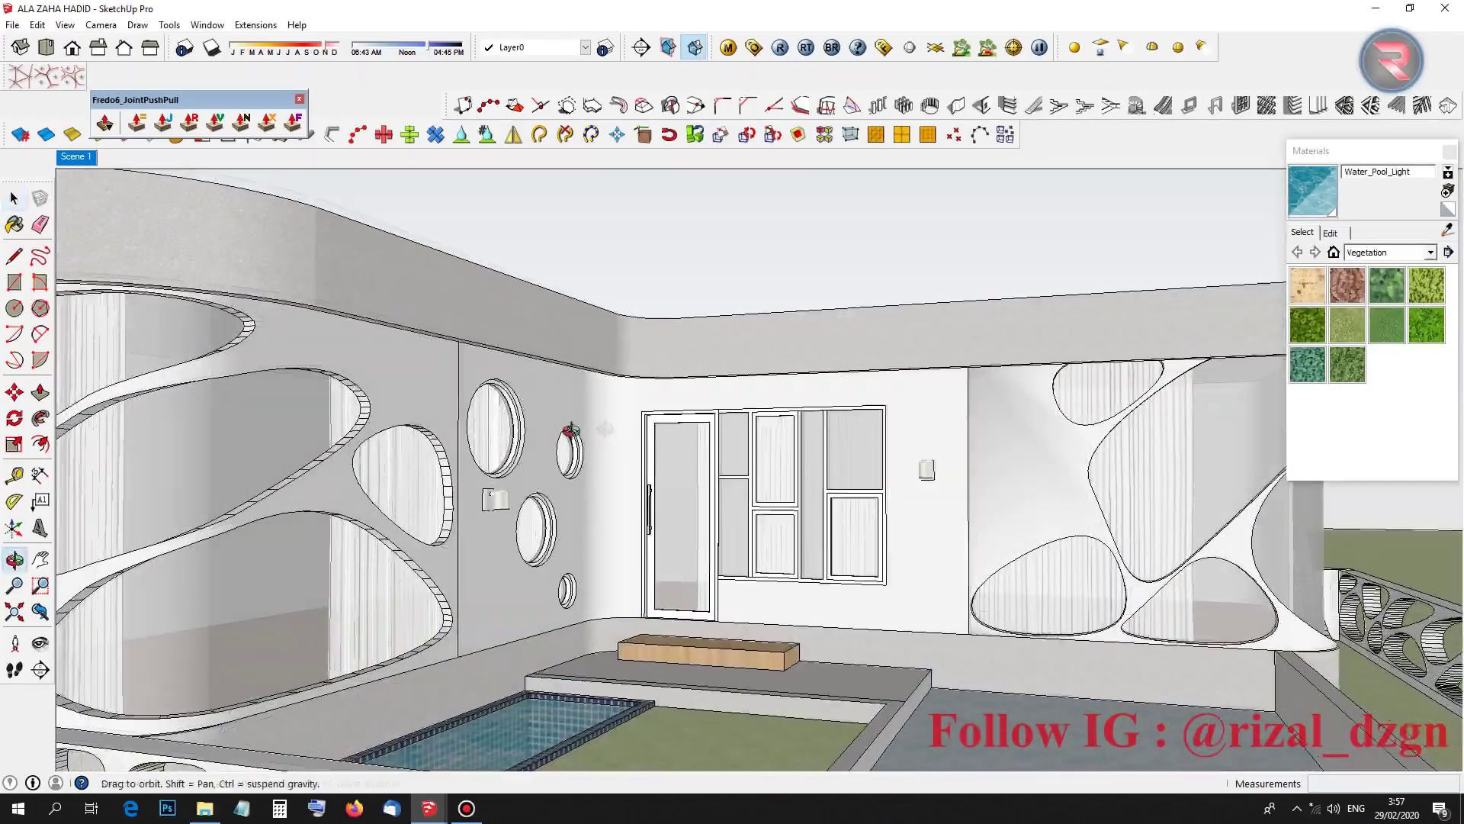
scroll(610, 457, down, 3)
middle_drag(610, 457, 536, 603)
scroll(564, 549, down, 2)
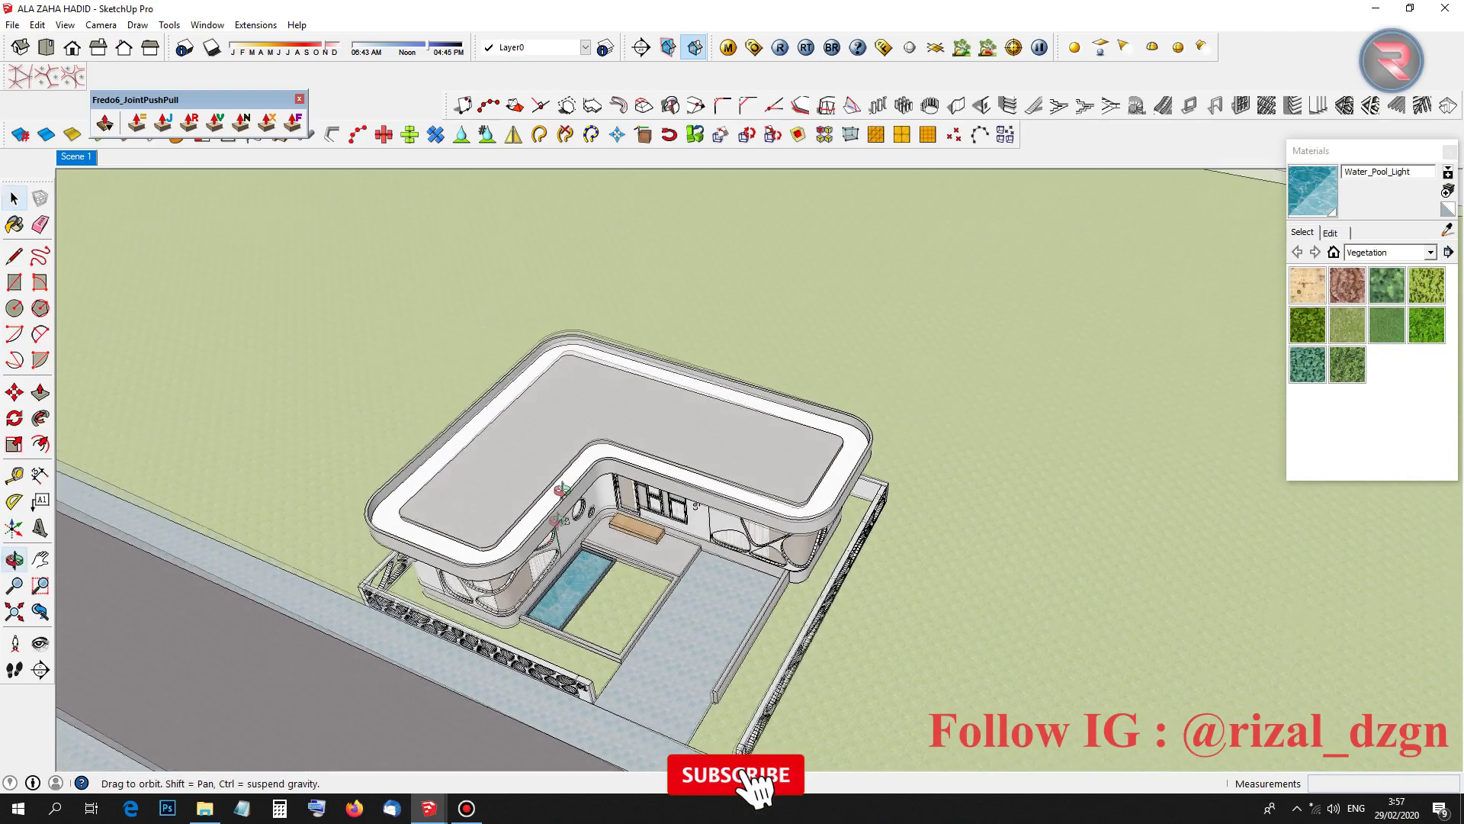
scroll(536, 602, up, 3)
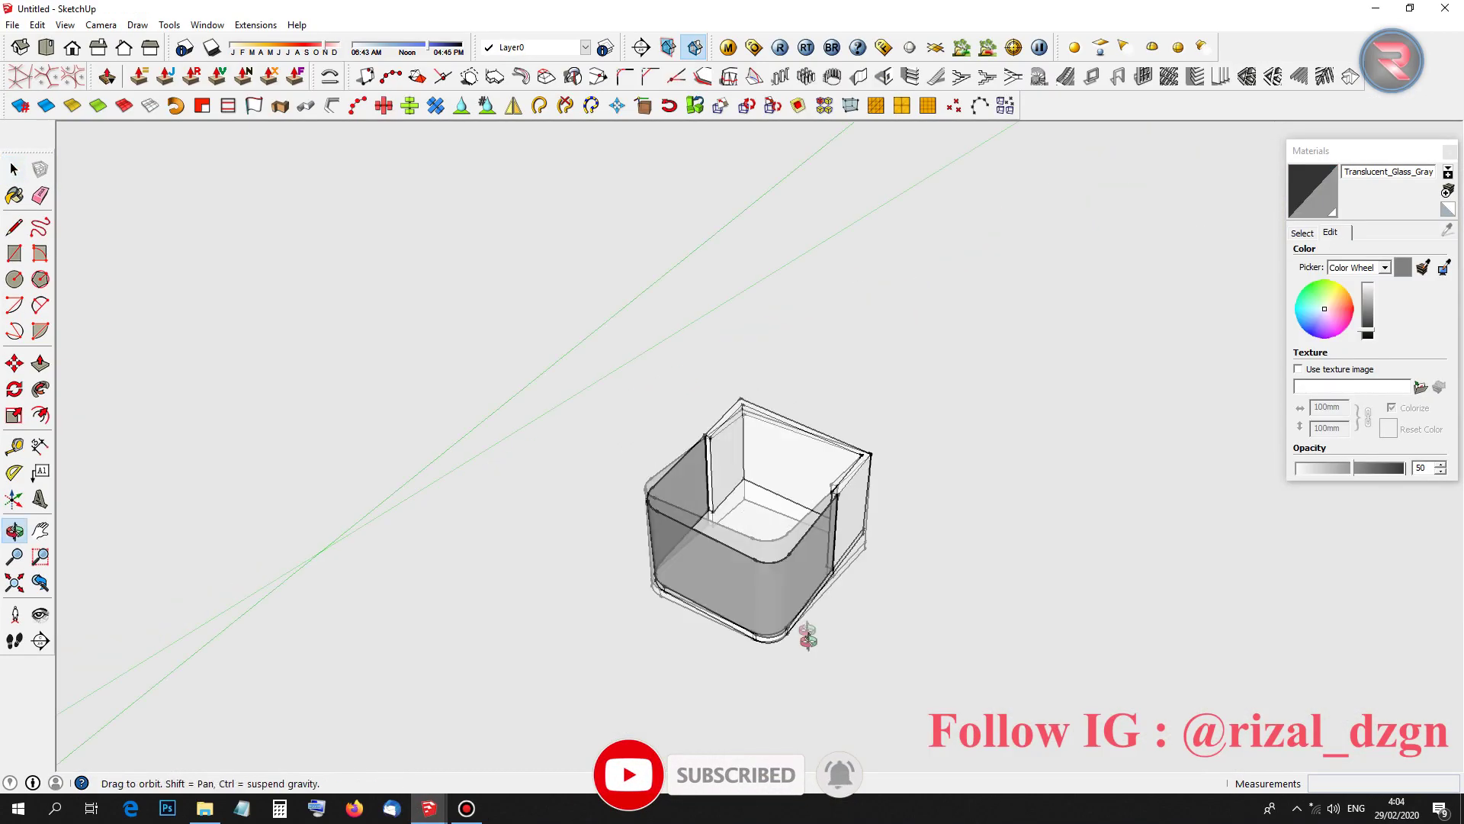
middle_drag(807, 629, 654, 562)
scroll(857, 556, up, 3)
scroll(632, 590, up, 3)
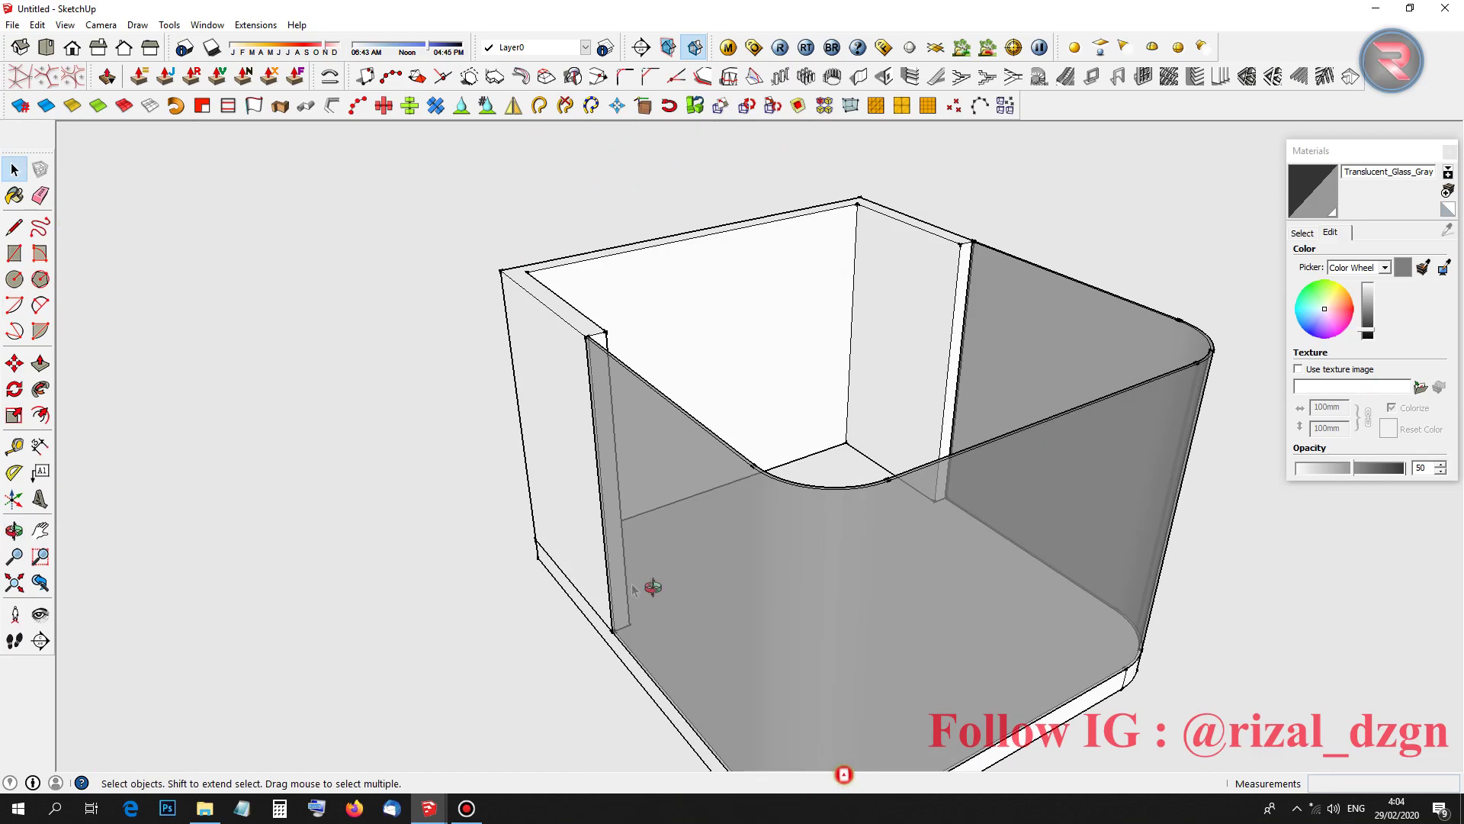
scroll(1059, 464, down, 3)
mouse_move(1058, 464)
middle_down()
mouse_move(876, 516)
mouse_move(670, 507)
middle_up()
scroll(610, 535, up, 3)
scroll(610, 535, down, 5)
scroll(673, 539, down, 2)
scroll(569, 556, up, 3)
scroll(648, 531, up, 5)
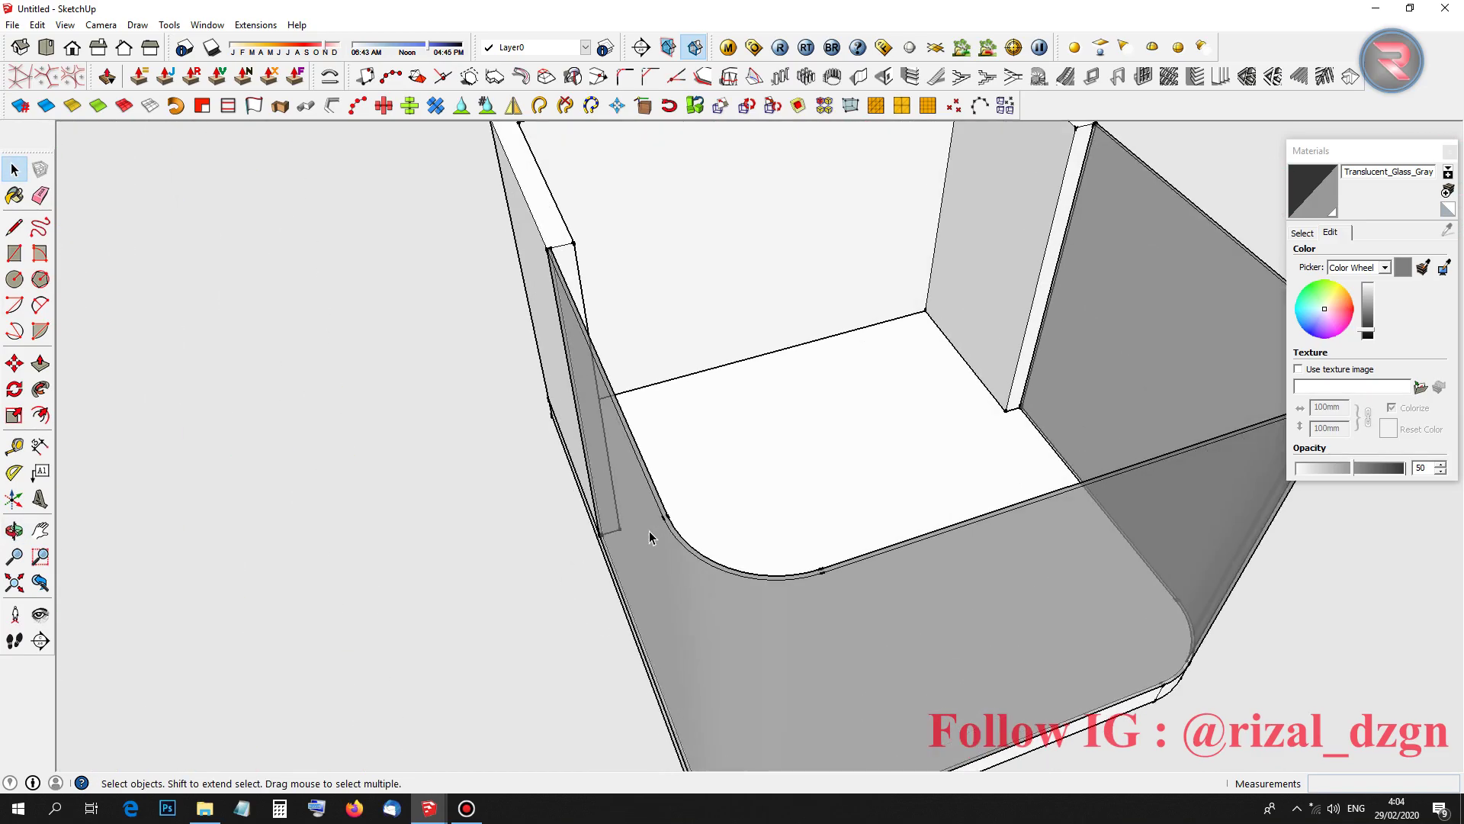
Open the glass box group and select its U-shaped rounded bottom edges
click(648, 531)
scroll(649, 530, up, 2)
double_click(652, 521)
scroll(561, 283, up, 3)
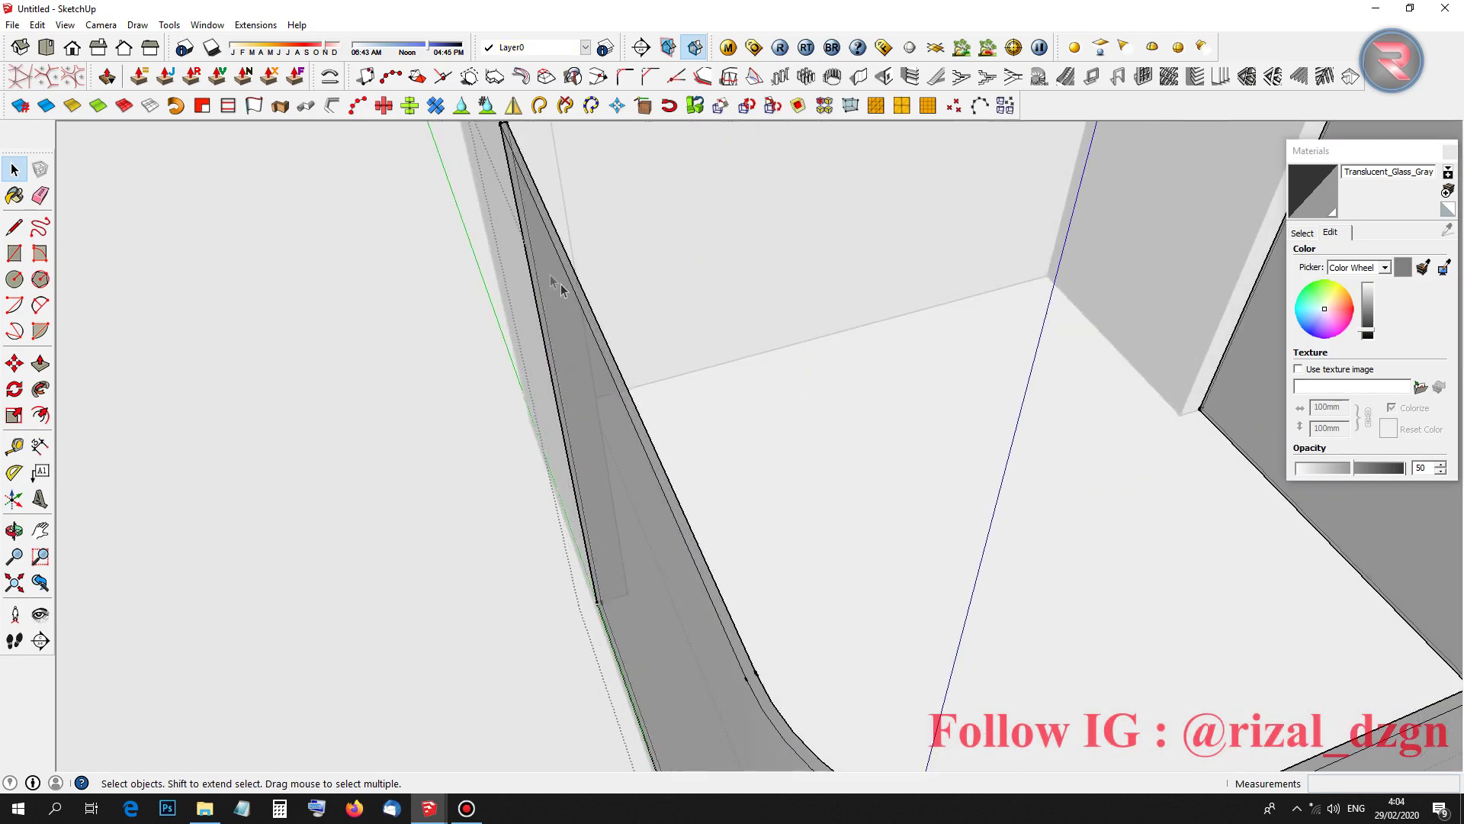
scroll(561, 283, up, 2)
middle_drag(546, 214, 730, 546)
scroll(729, 546, up, 4)
mouse_move(862, 545)
middle_down()
mouse_move(778, 442)
mouse_move(948, 451)
mouse_move(879, 293)
middle_up()
scroll(781, 436, up, 2)
middle_drag(912, 233, 286, 500)
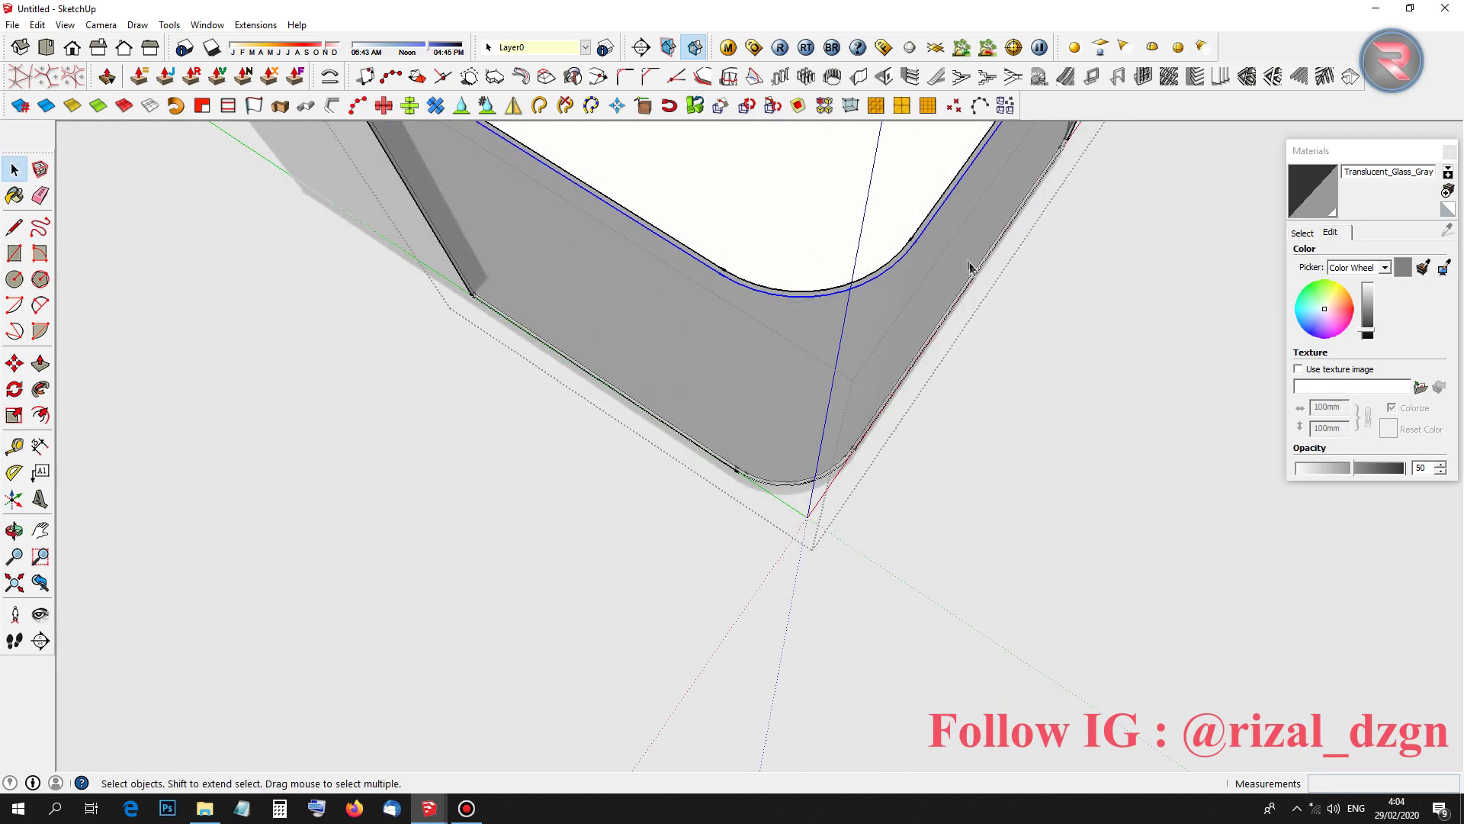
shift+click(434, 435)
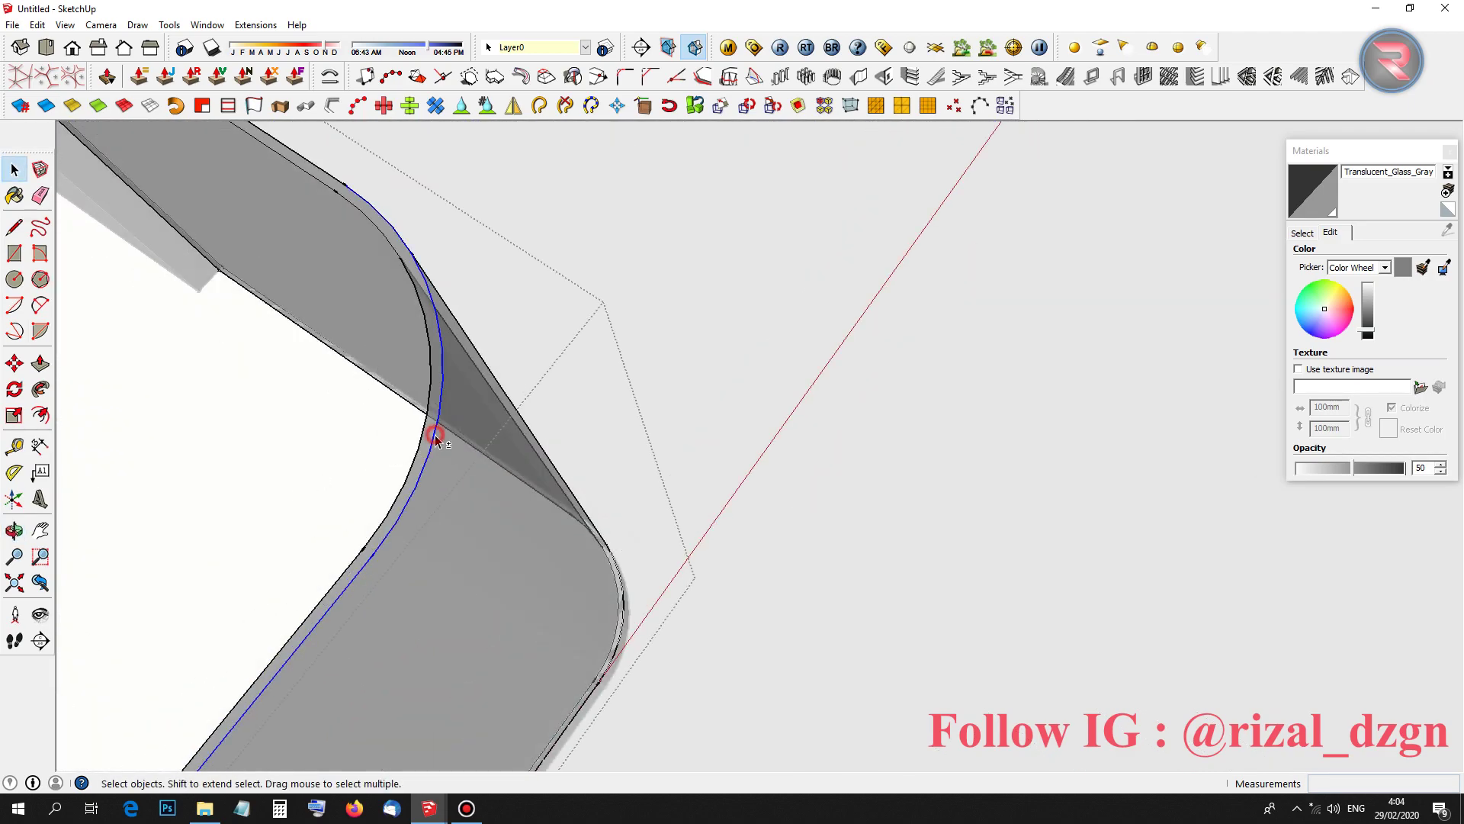
middle_drag(435, 435, 502, 353)
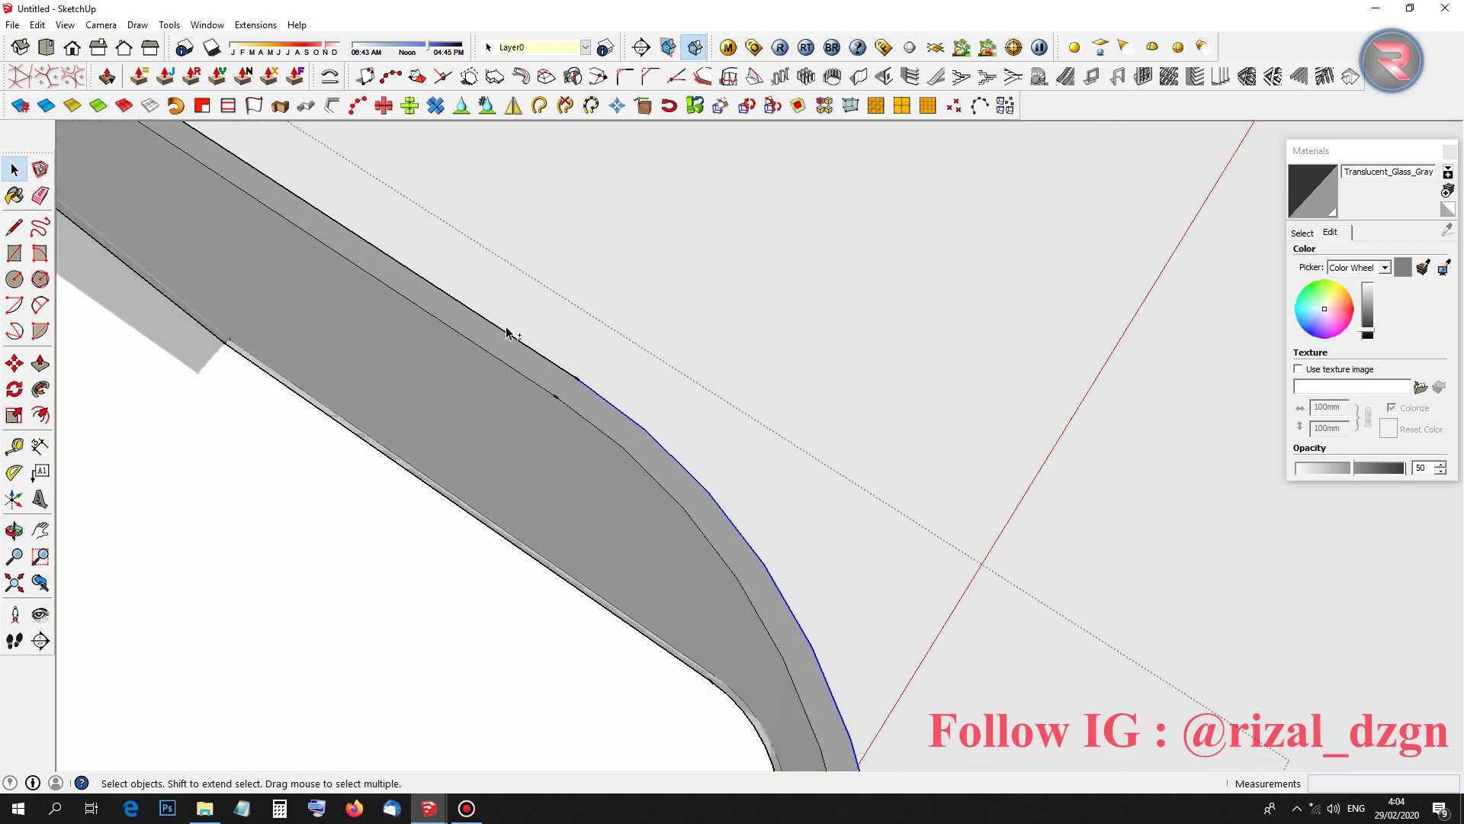
mouse_move(508, 333)
middle_down()
mouse_move(511, 440)
mouse_move(440, 443)
mouse_move(443, 338)
mouse_move(883, 506)
middle_up()
Zoom out and exit the glass group with the edge outline copied
scroll(628, 402, down, 3)
scroll(637, 375, down, 5)
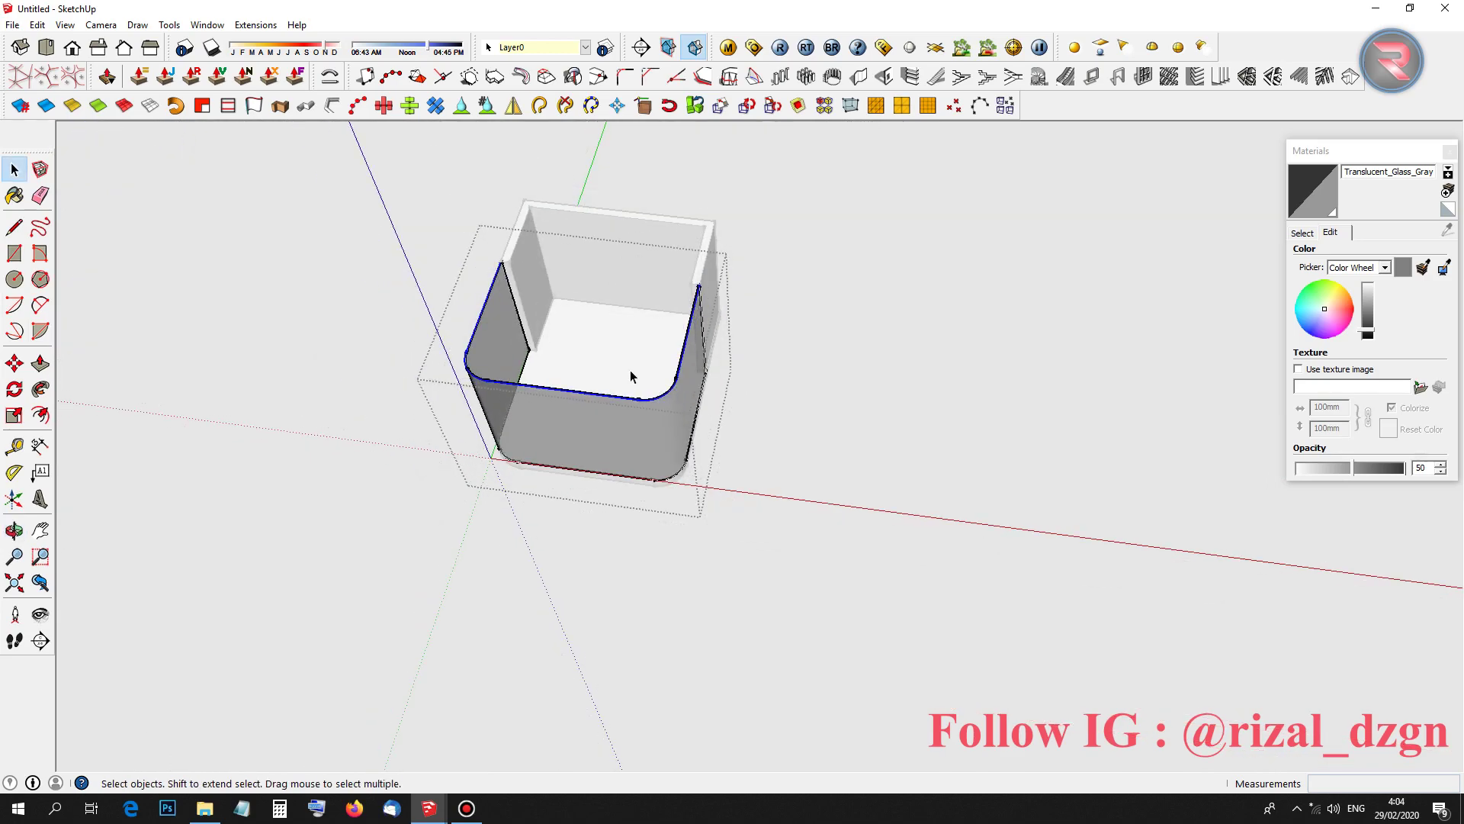
scroll(671, 478, down, 1)
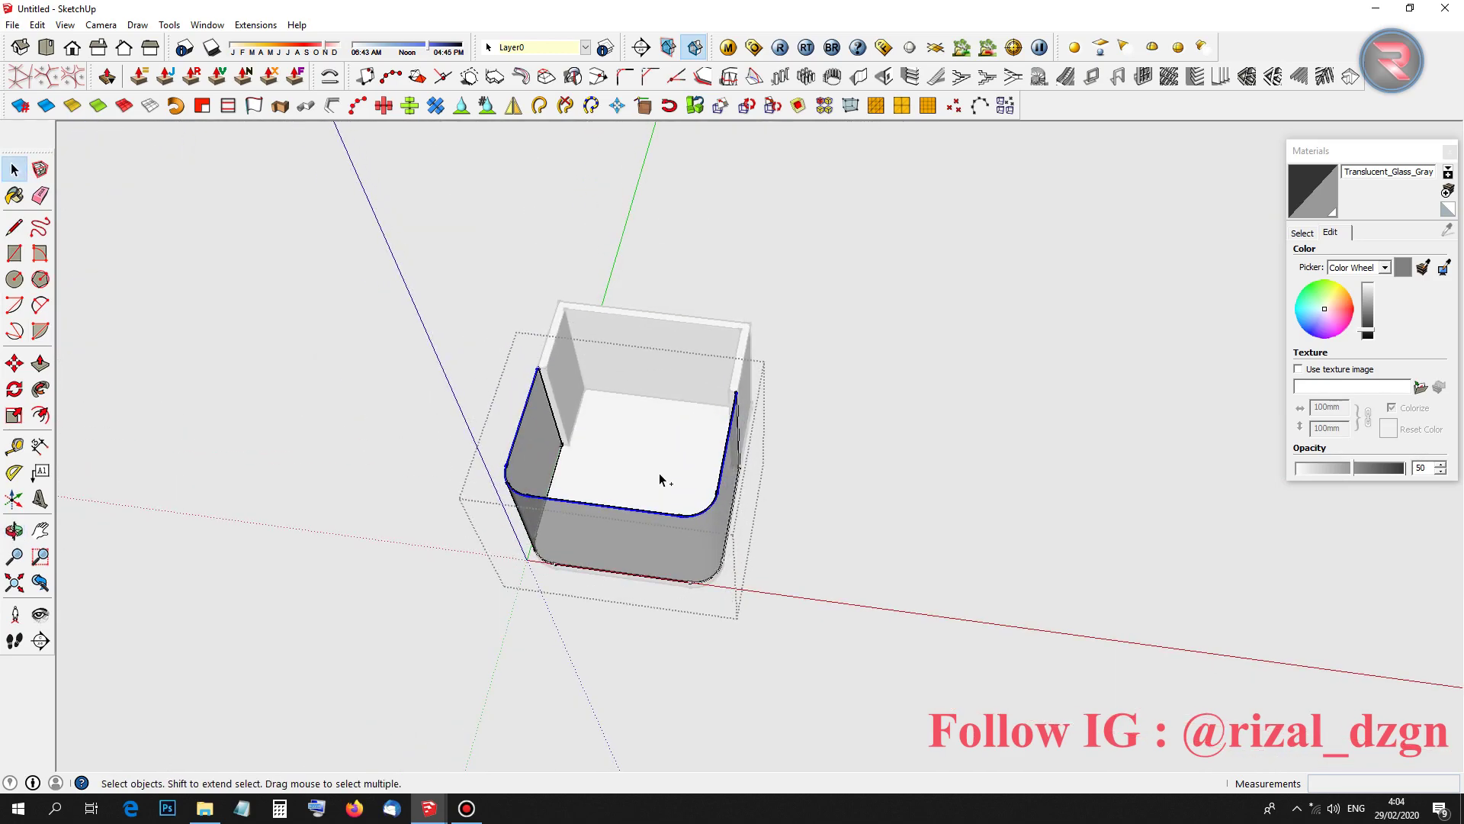
click(774, 612)
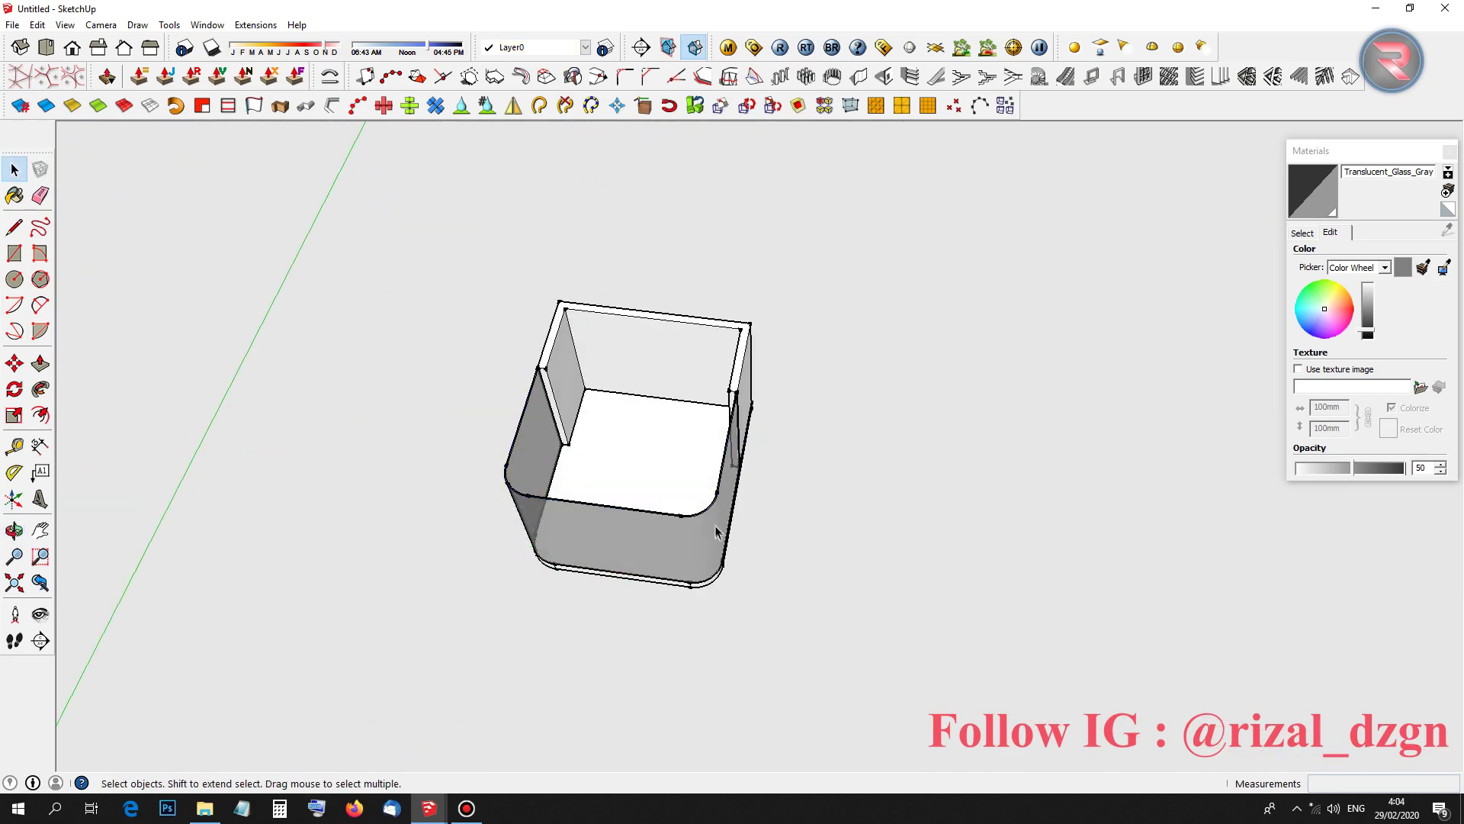
Paste the copied U-shaped outline to the right of the box
key(ctrl+v)
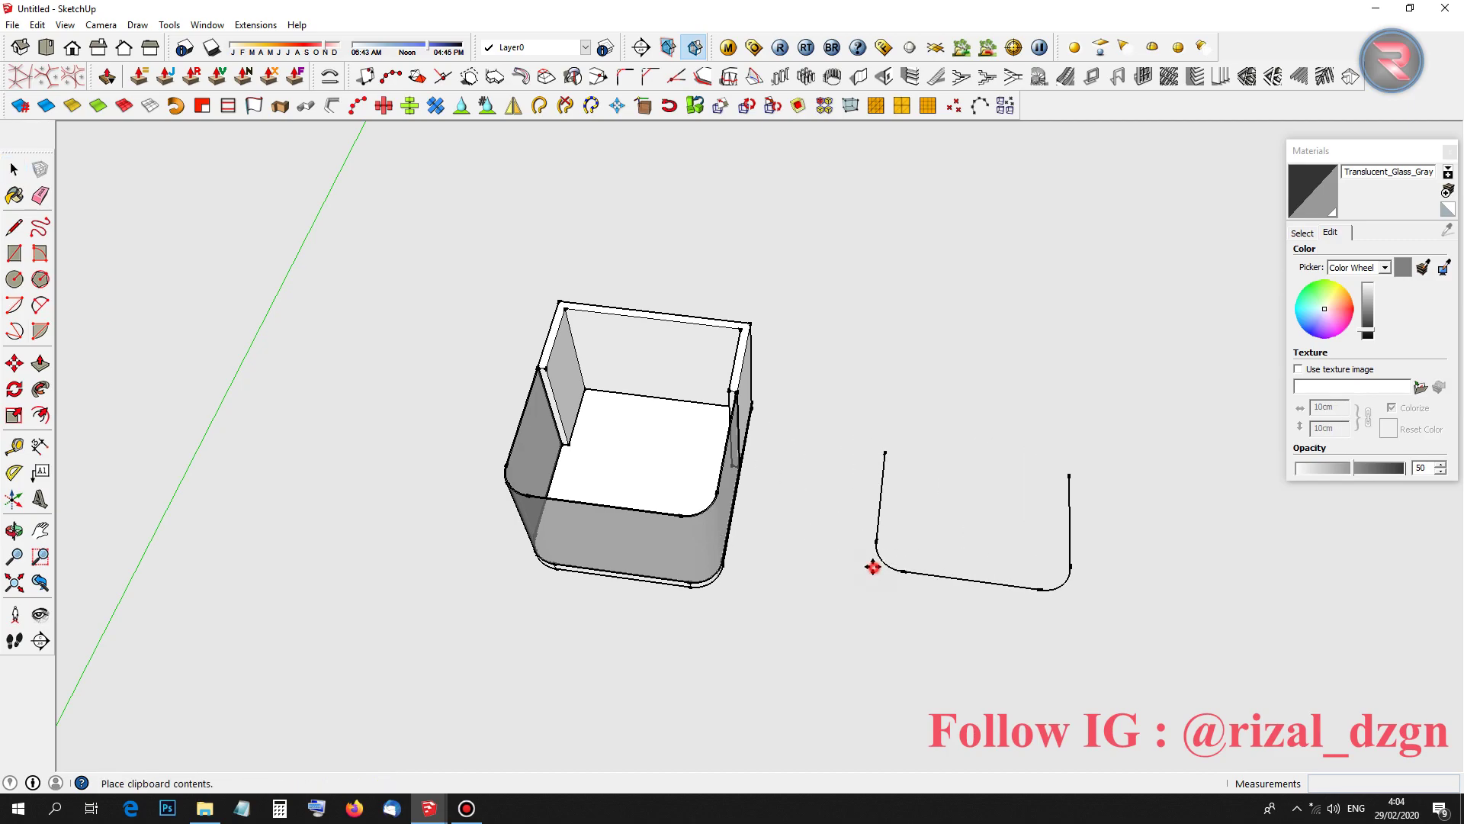
click(876, 565)
key(space)
click(1129, 632)
Window-select the pasted outline, SuperWeld it into one curve, and reselect it
scroll(1098, 579, up, 2)
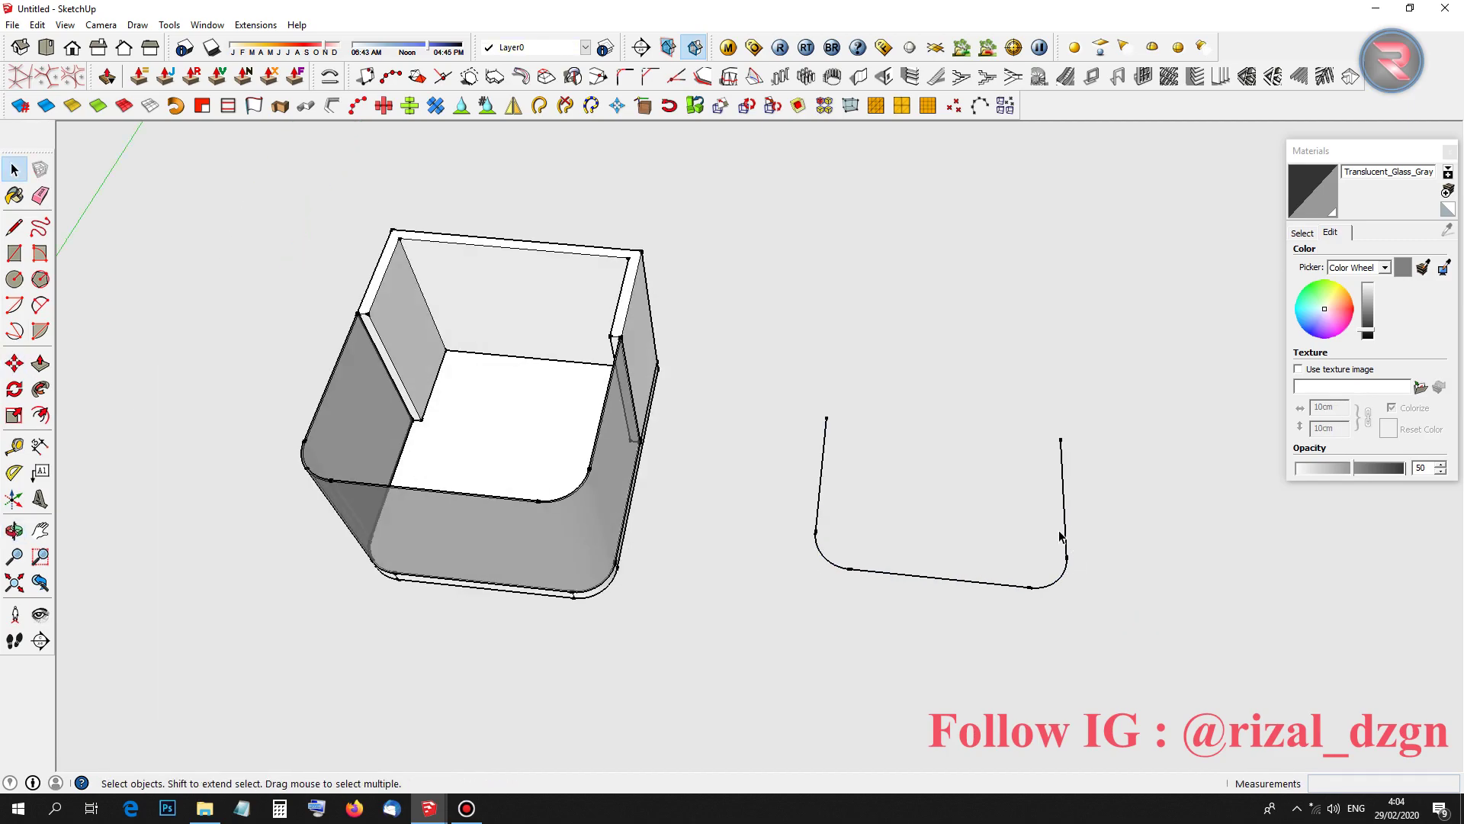
scroll(1062, 581, down, 2)
drag(1101, 669, 871, 414)
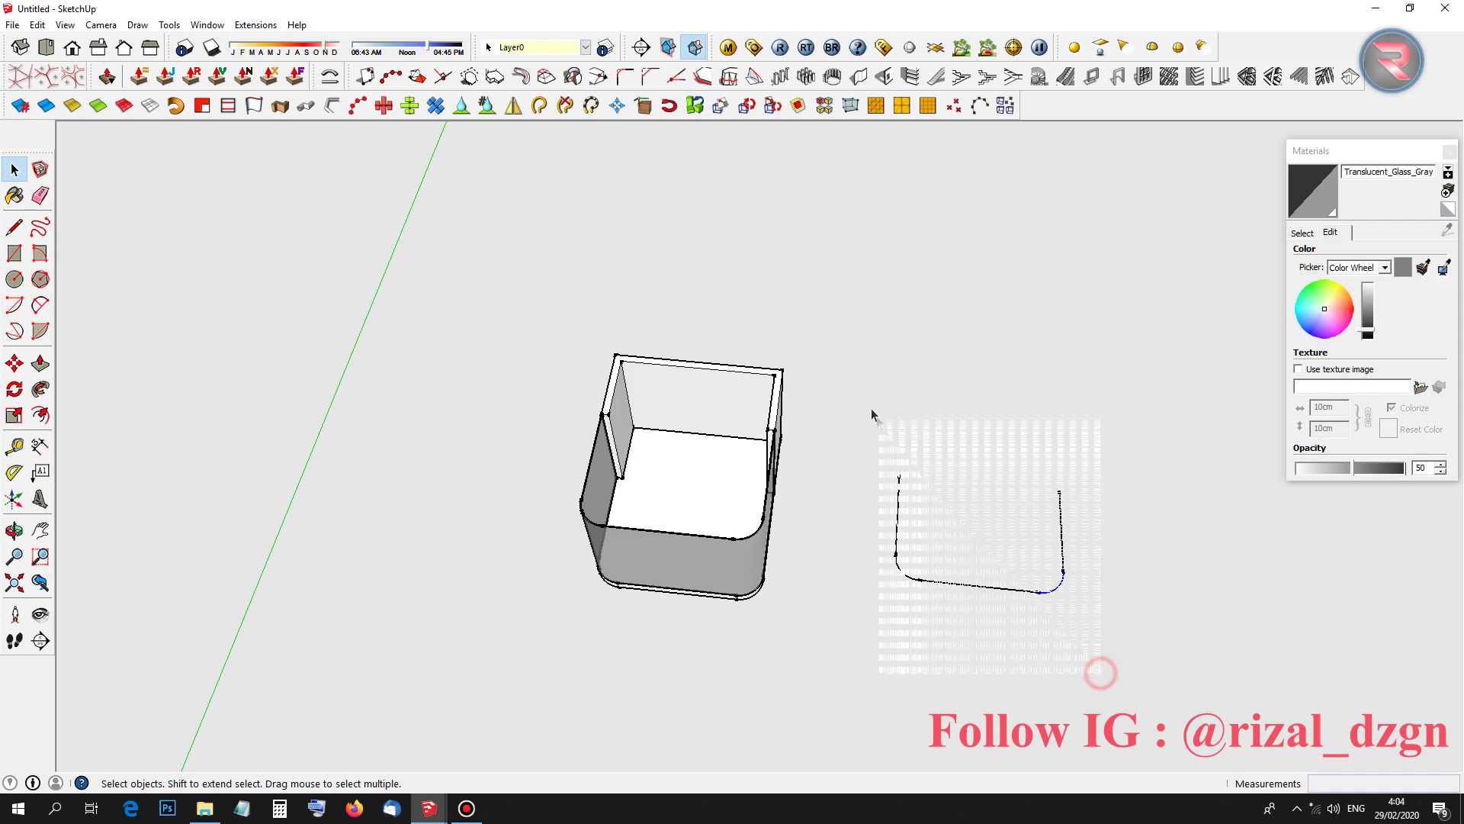
click(537, 109)
scroll(1060, 602, up, 2)
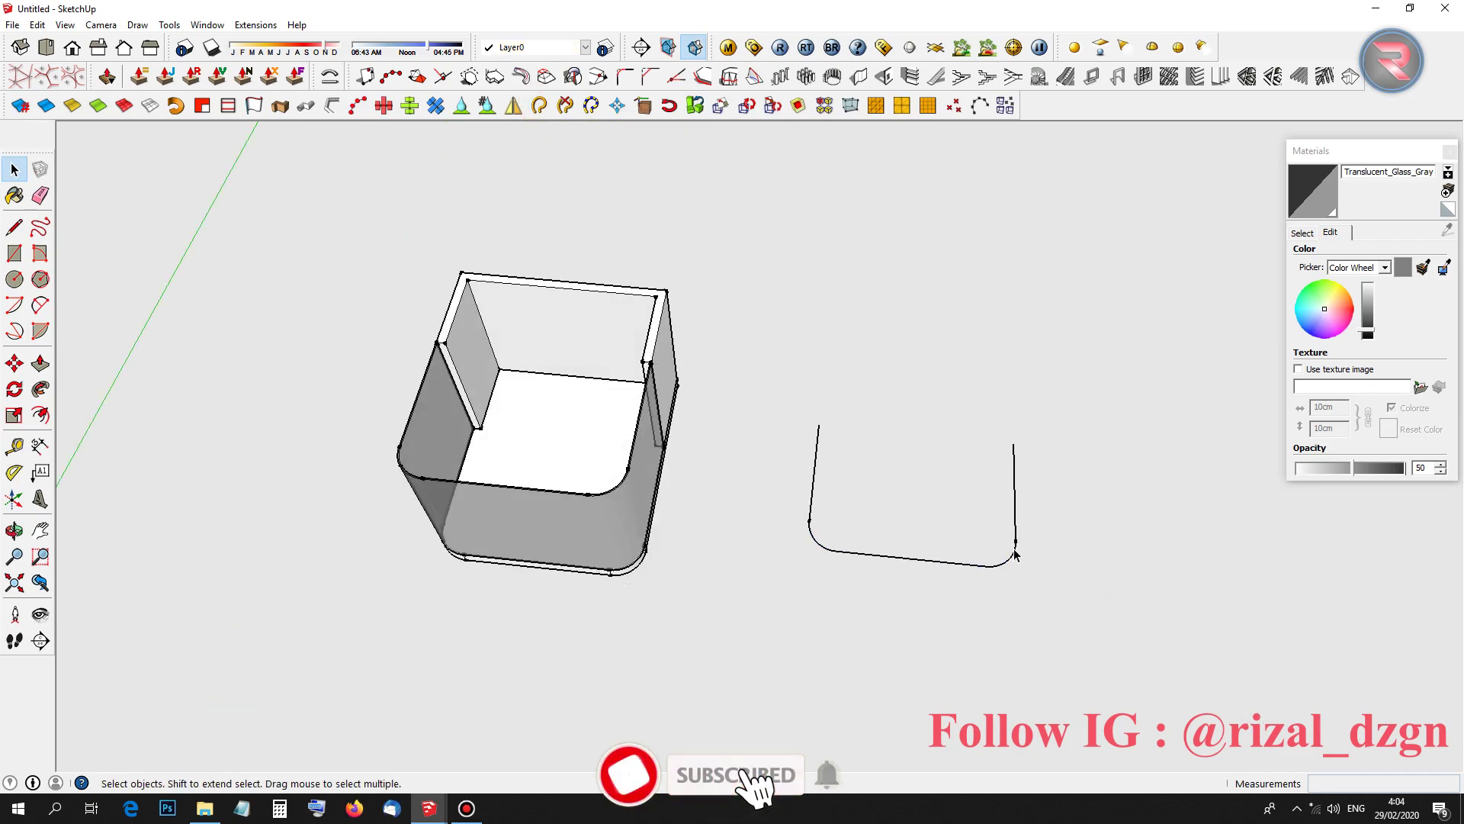
click(1015, 553)
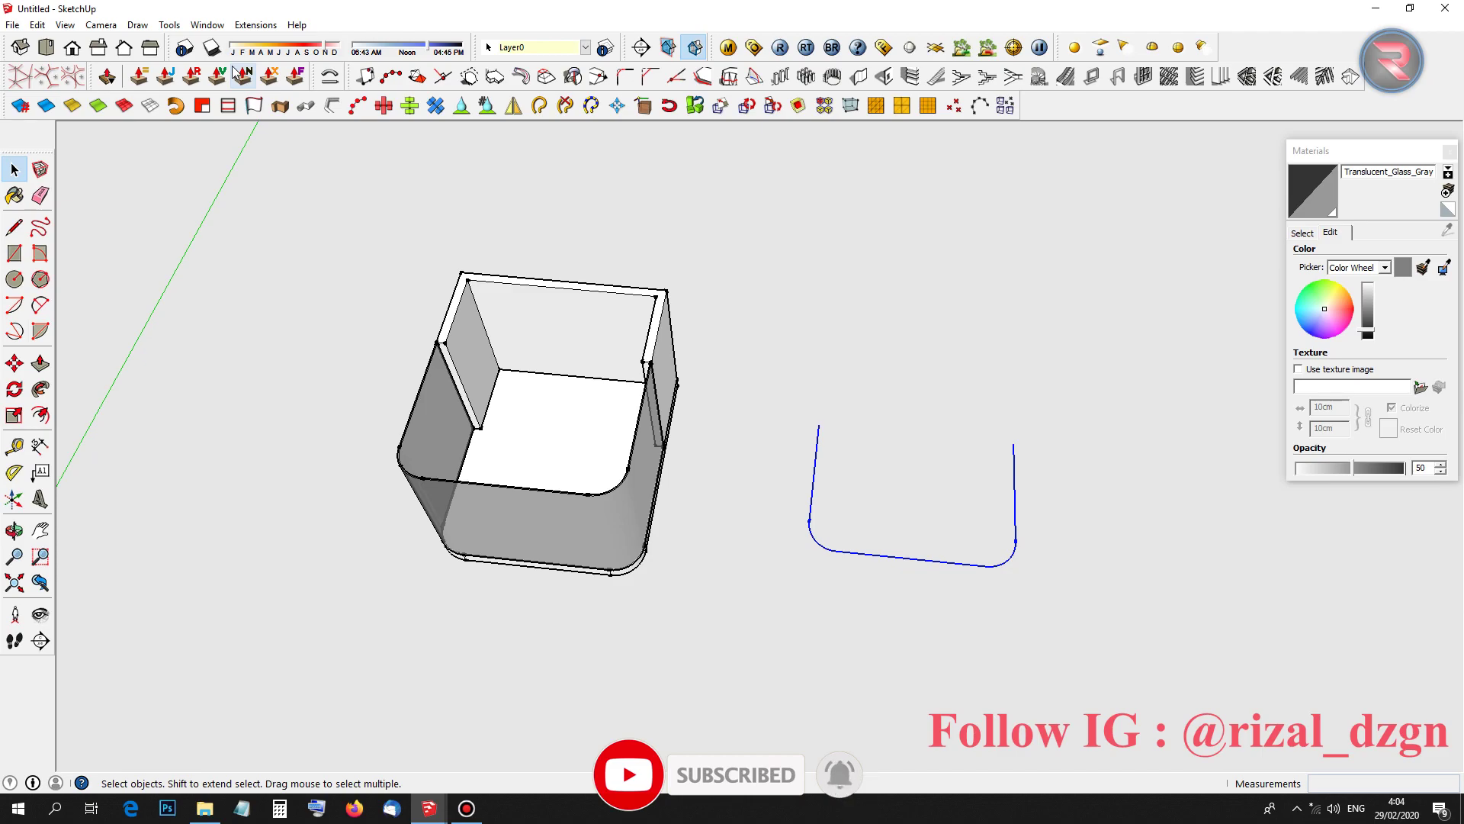
click(207, 25)
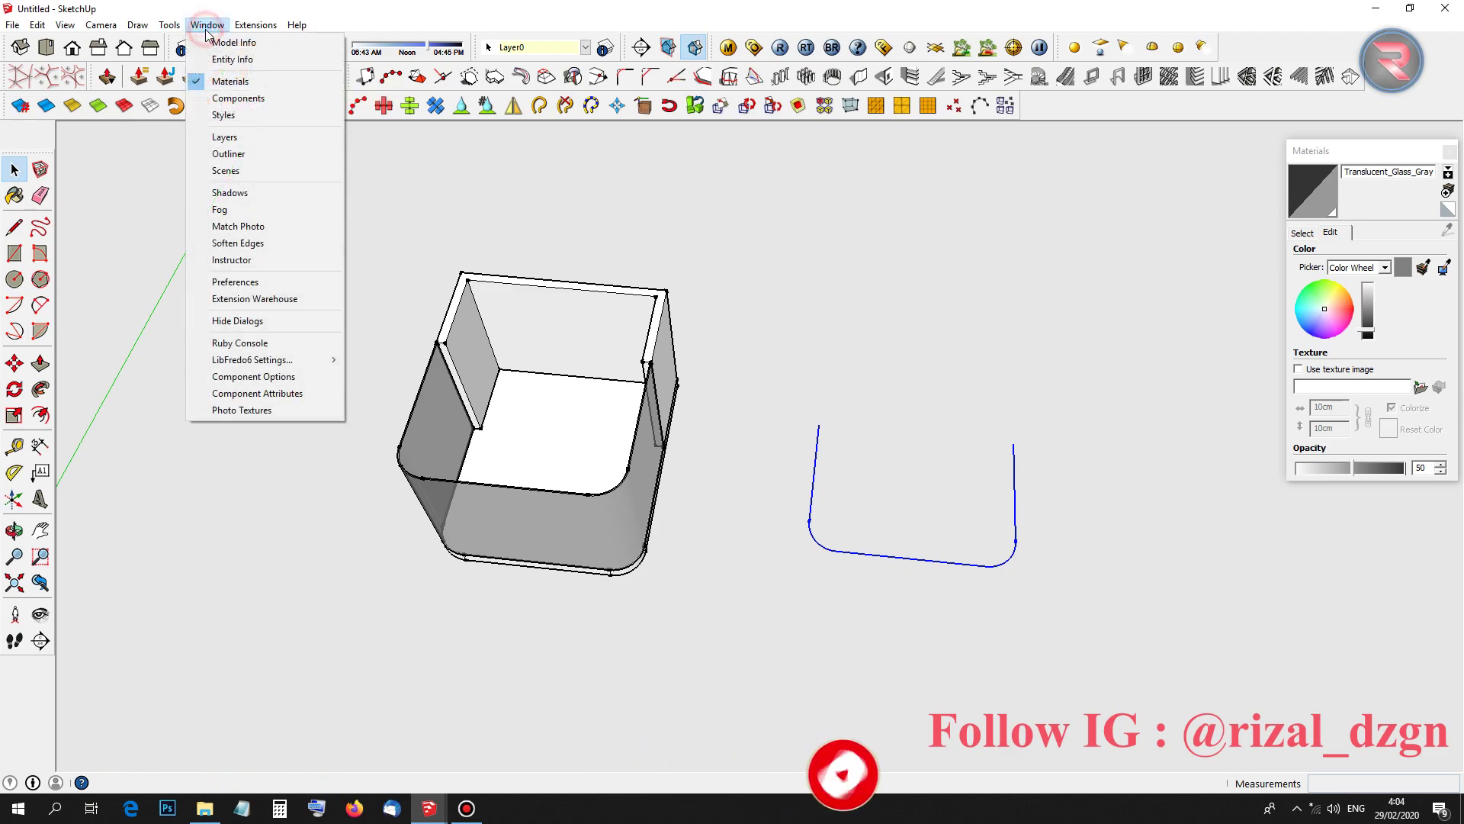
Read the curve's length (27 segments, about 807cm) and draw an 807cm line beside it
click(232, 59)
click(795, 576)
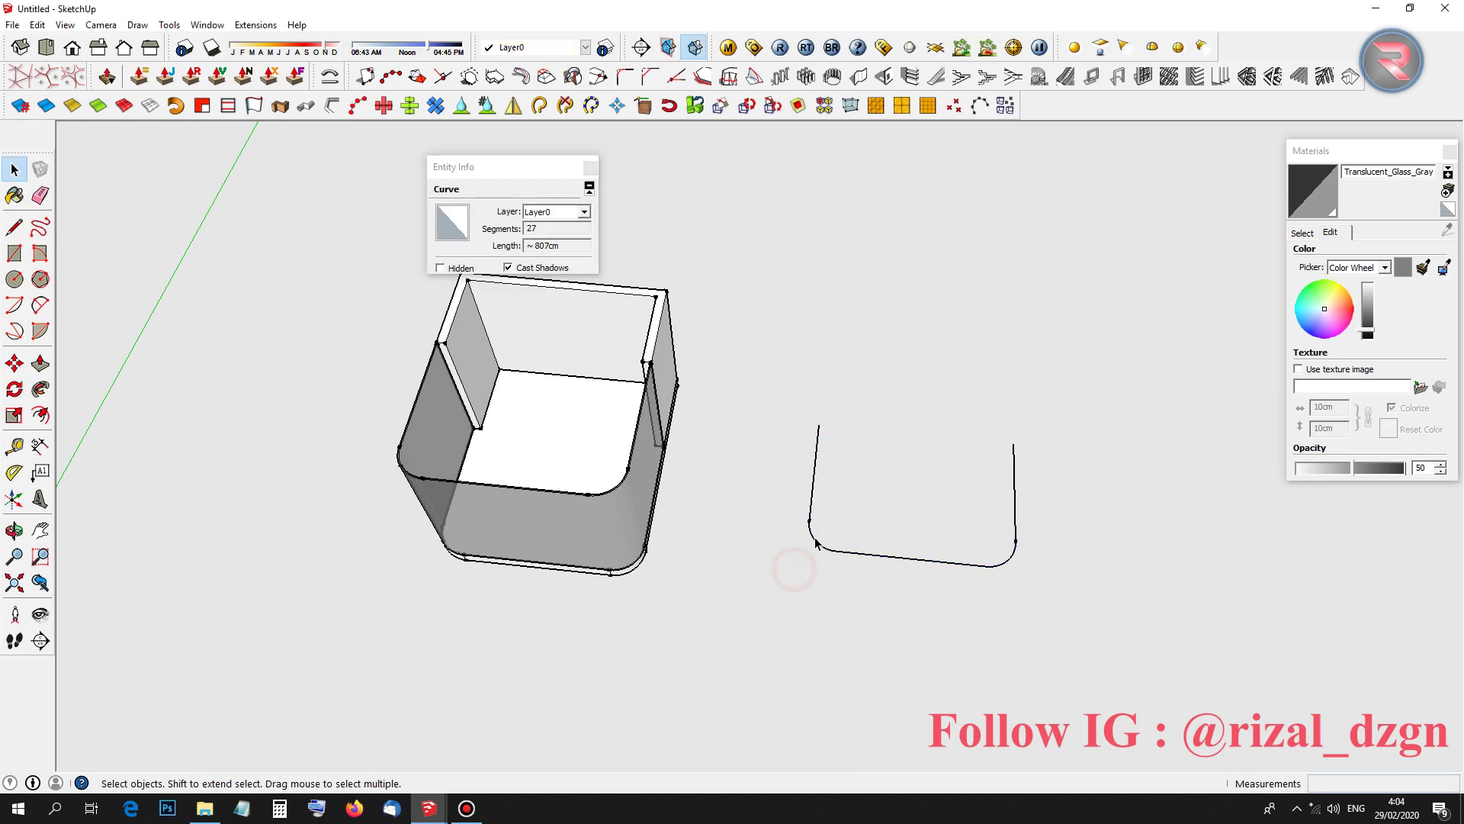
click(810, 526)
key(l)
scroll(927, 605, down, 3)
click(1084, 623)
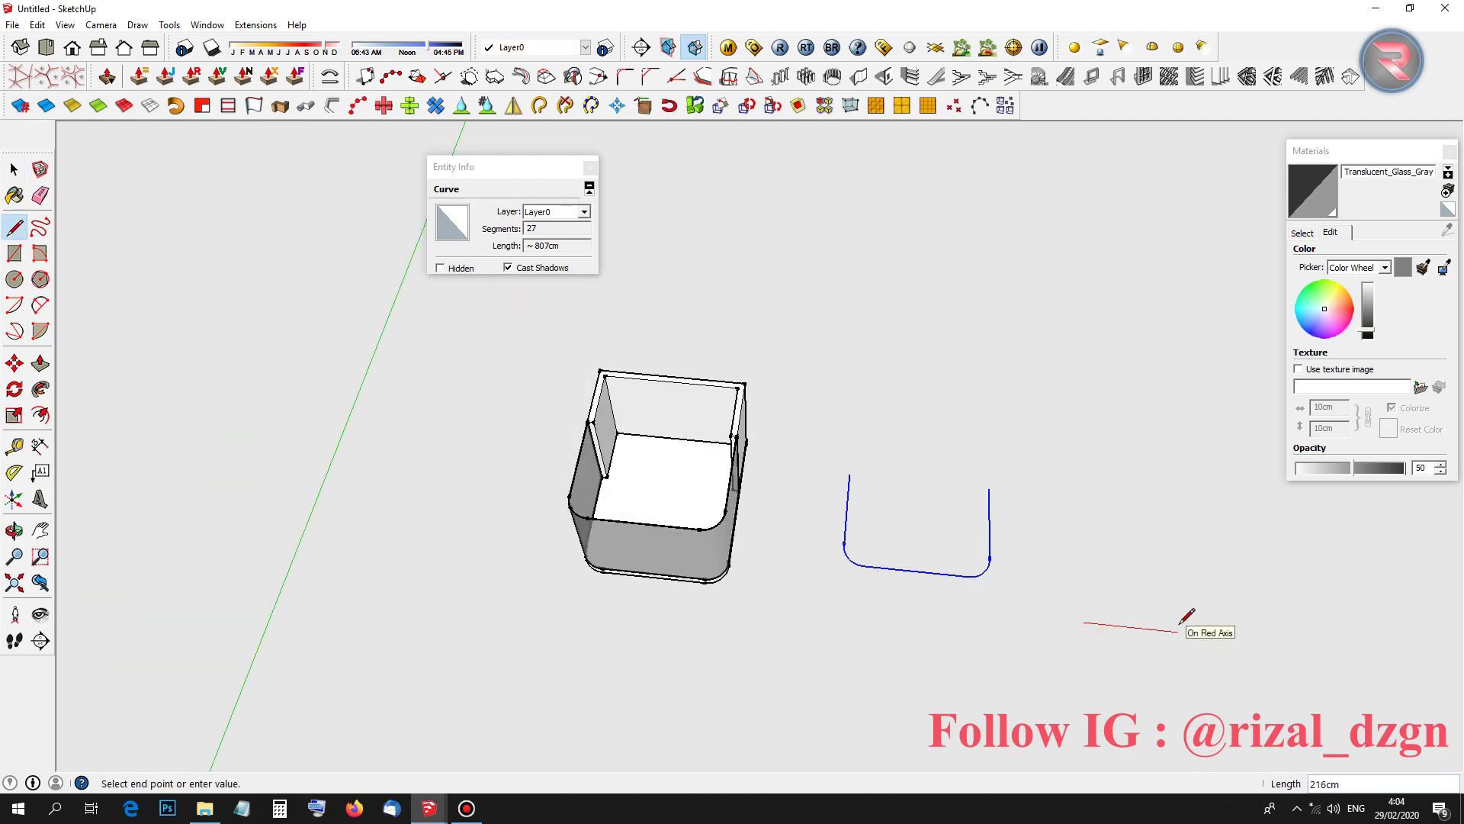
key(Return)
Measure the glass box's wall height as 250cm with the Tape Measure
key(t)
middle_drag(745, 595, 517, 424)
scroll(517, 425, up, 3)
scroll(719, 505, up, 4)
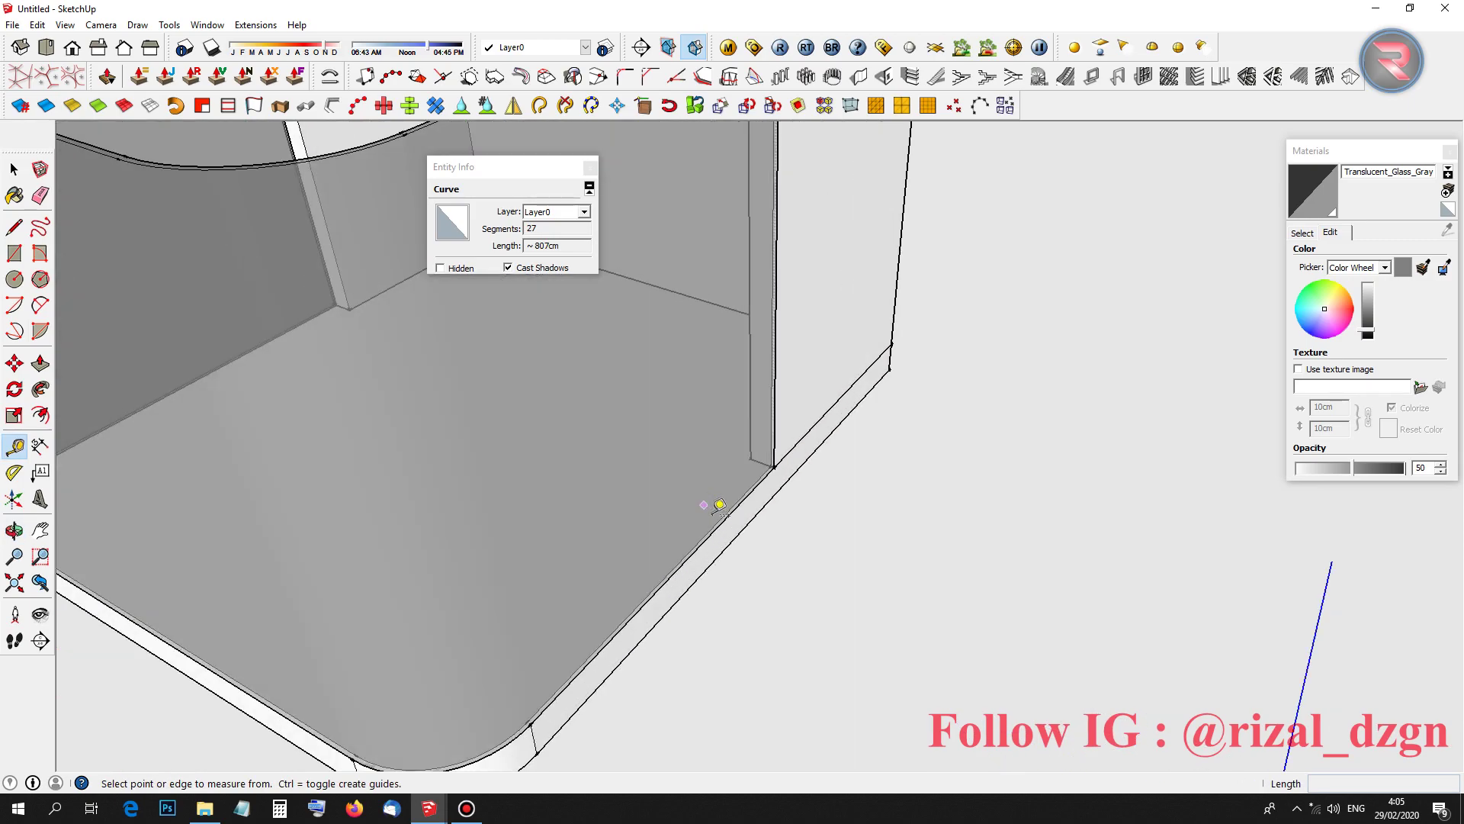
scroll(721, 504, up, 3)
scroll(708, 488, down, 1)
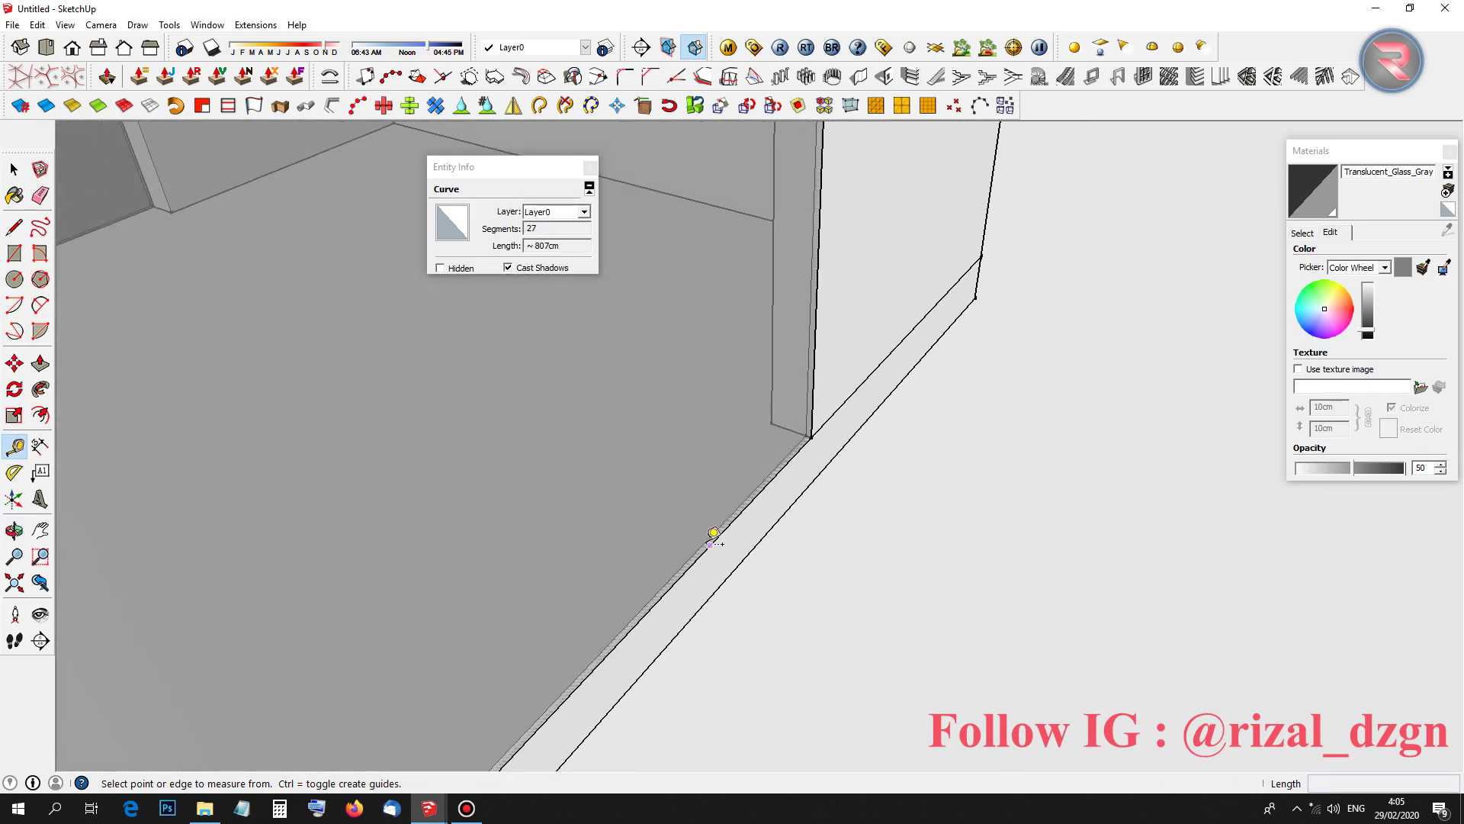
click(714, 532)
mouse_move(707, 533)
middle_down()
mouse_move(694, 490)
mouse_move(803, 254)
middle_up()
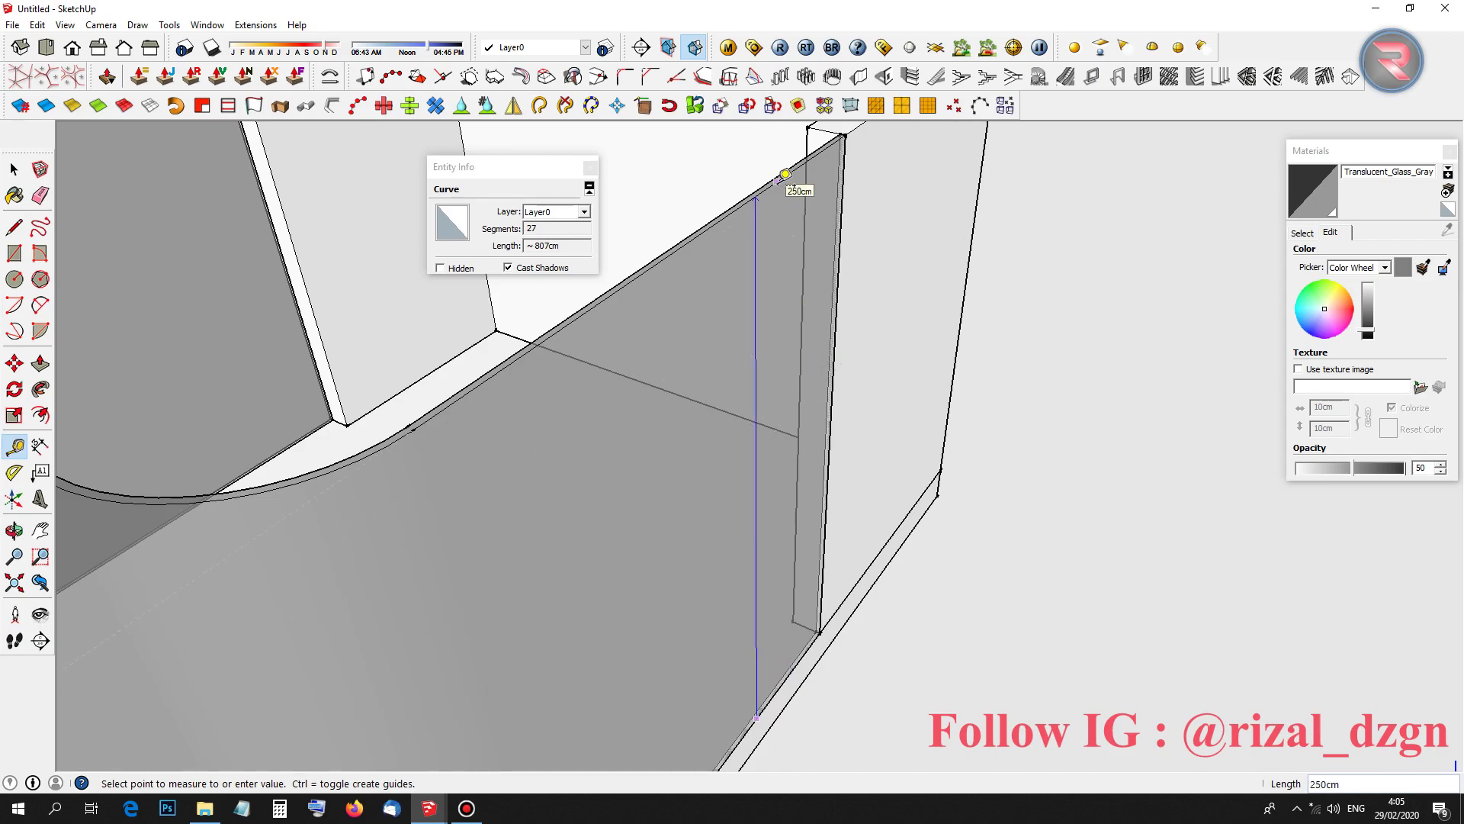
key(l)
scroll(692, 310, down, 5)
scroll(1045, 458, down, 4)
scroll(872, 489, down, 3)
scroll(934, 487, down, 2)
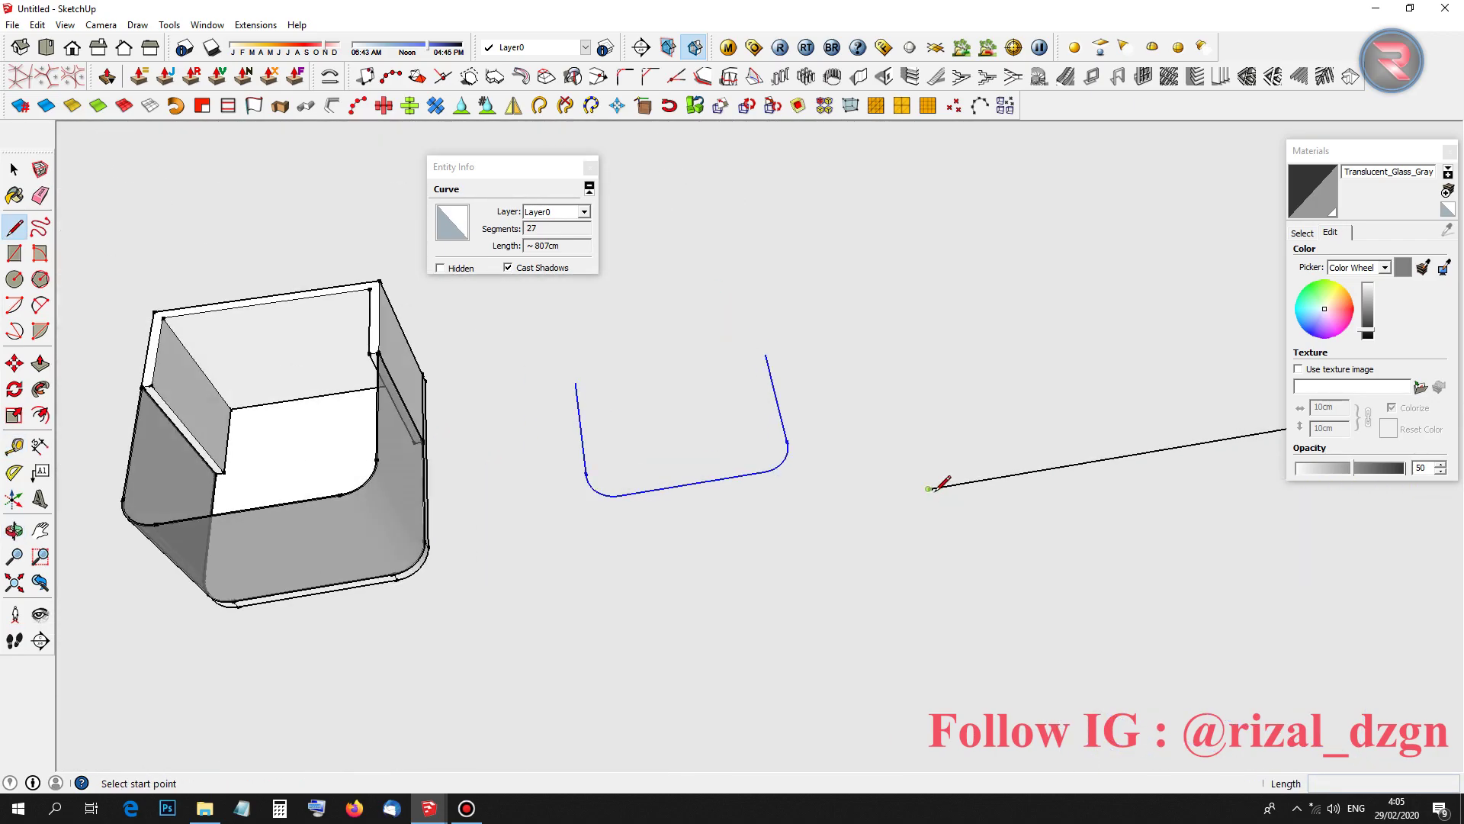
Draw an edge from the long line's end and a rectangle over them, forming a flat face
click(929, 488)
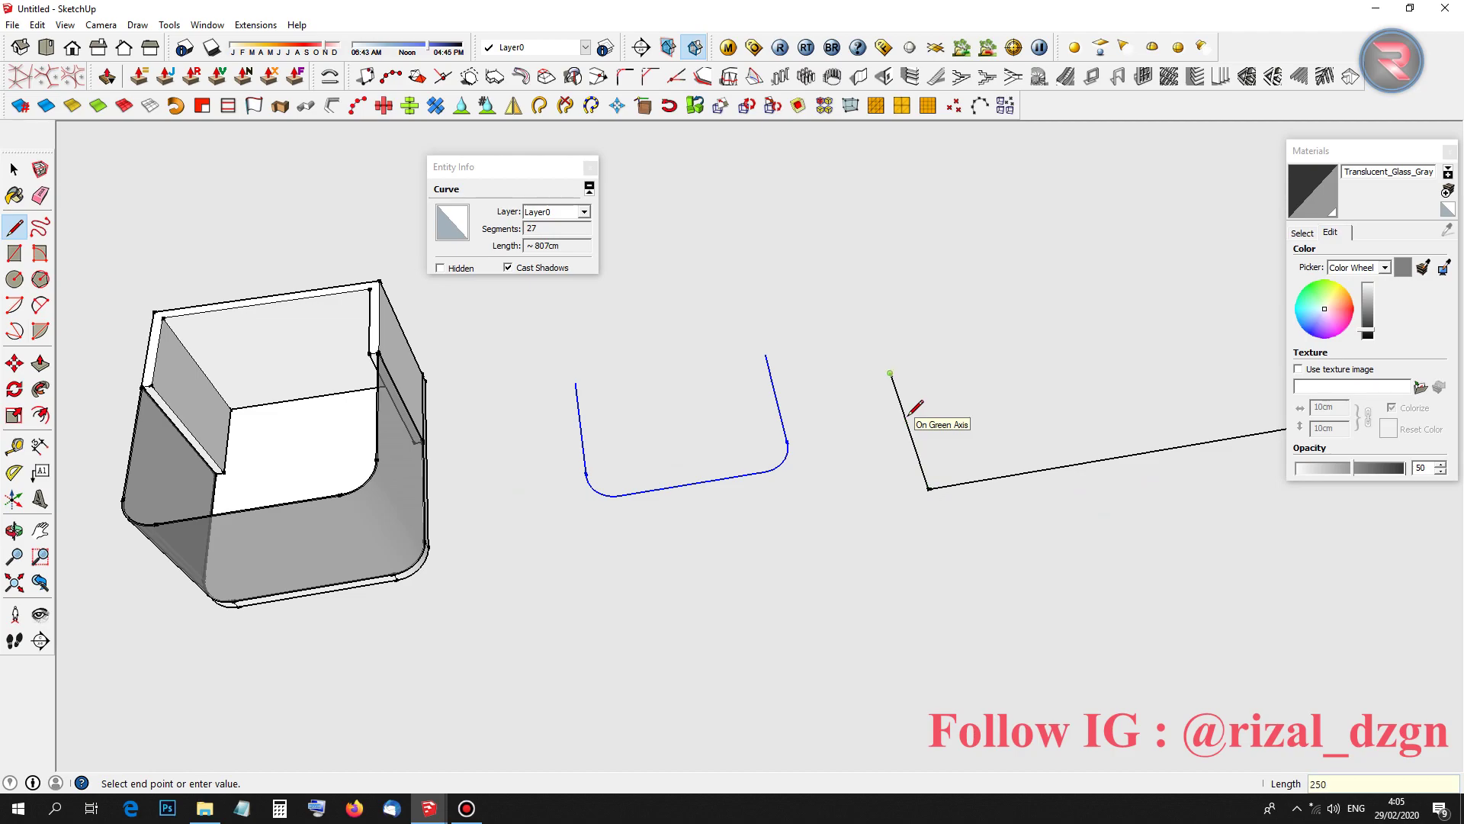
scroll(909, 412, down, 3)
click(898, 394)
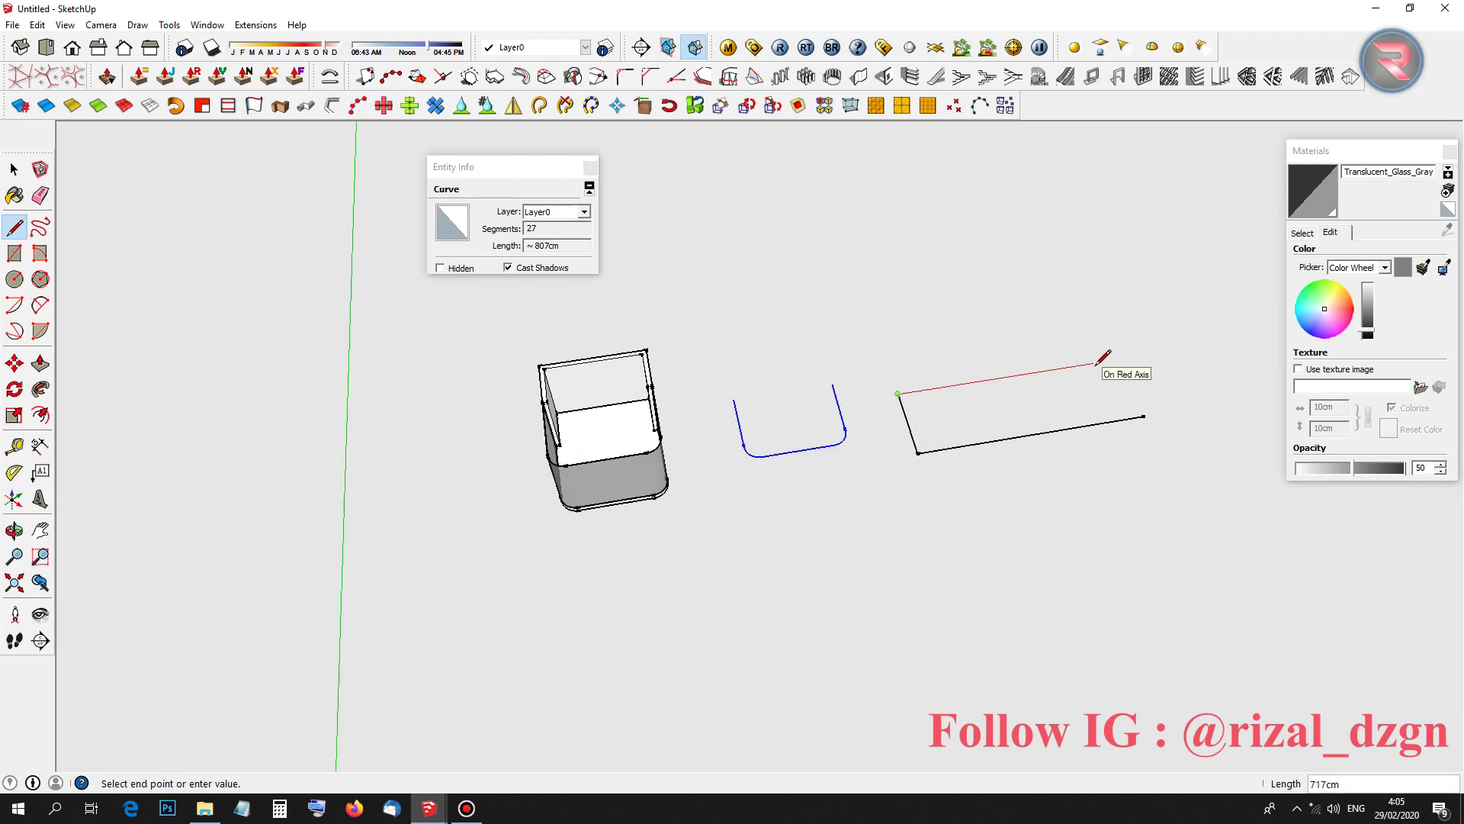
key(Return)
key(ctrl+z)
key(r)
click(1144, 415)
click(898, 394)
Close the Entity Info panel and select the new rectangle face
click(591, 166)
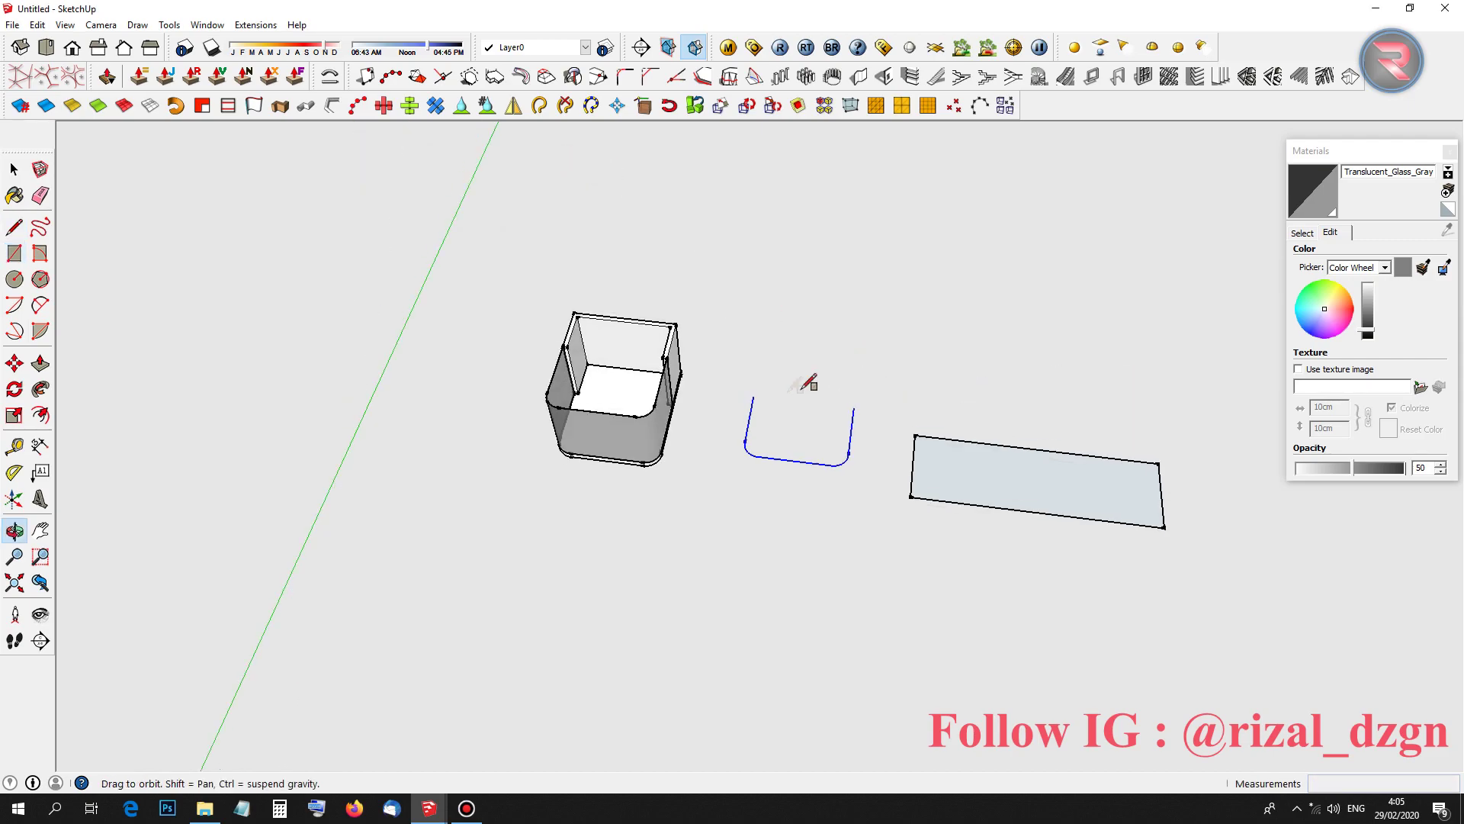
middle_drag(758, 389, 926, 497)
key(space)
click(925, 496)
Hide the box planter via its context menu and reselect the rectangle face
middle_drag(824, 494, 811, 383)
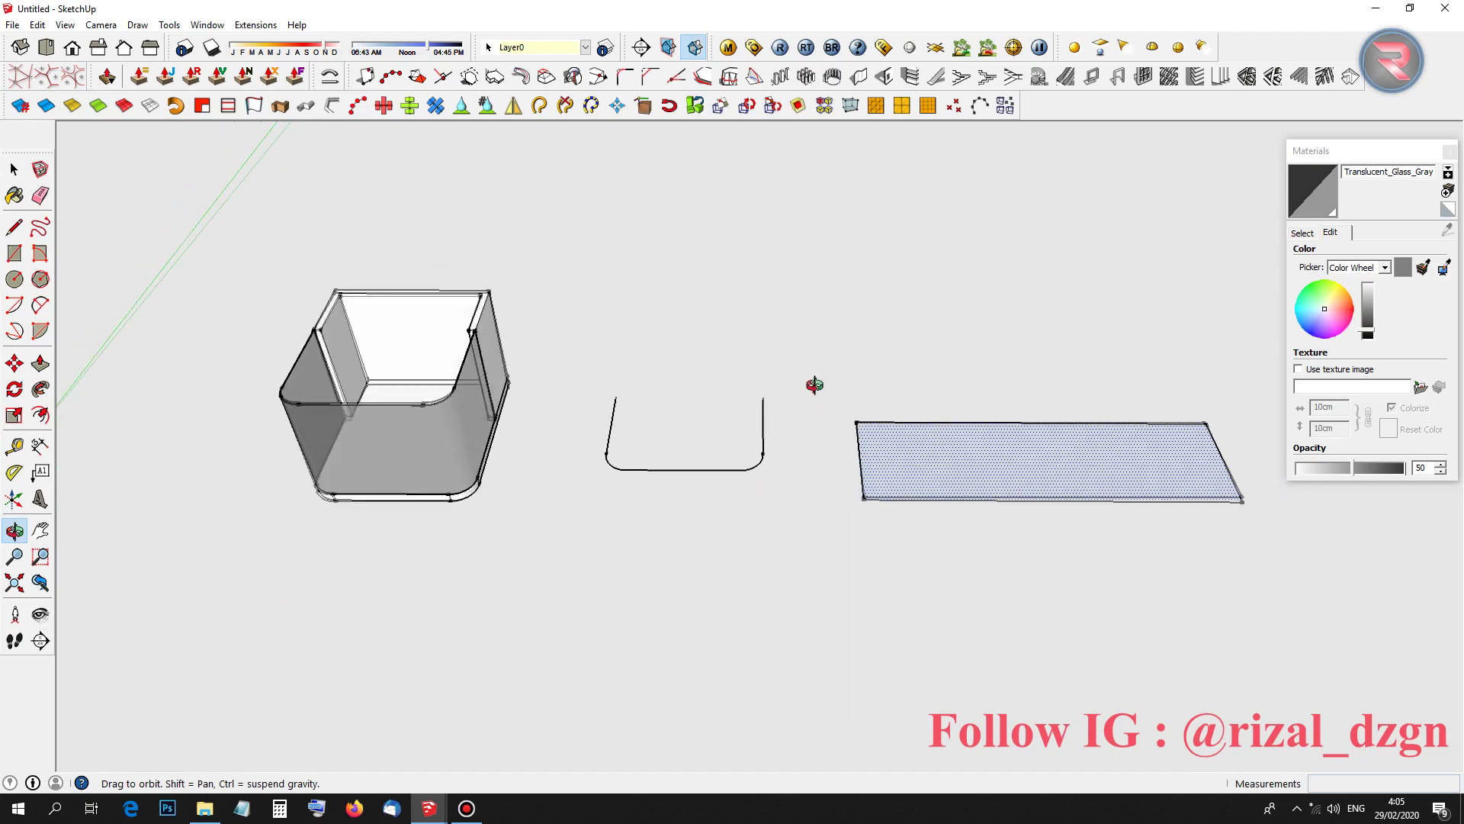
scroll(480, 545, up, 3)
click(461, 463)
right_click(444, 427)
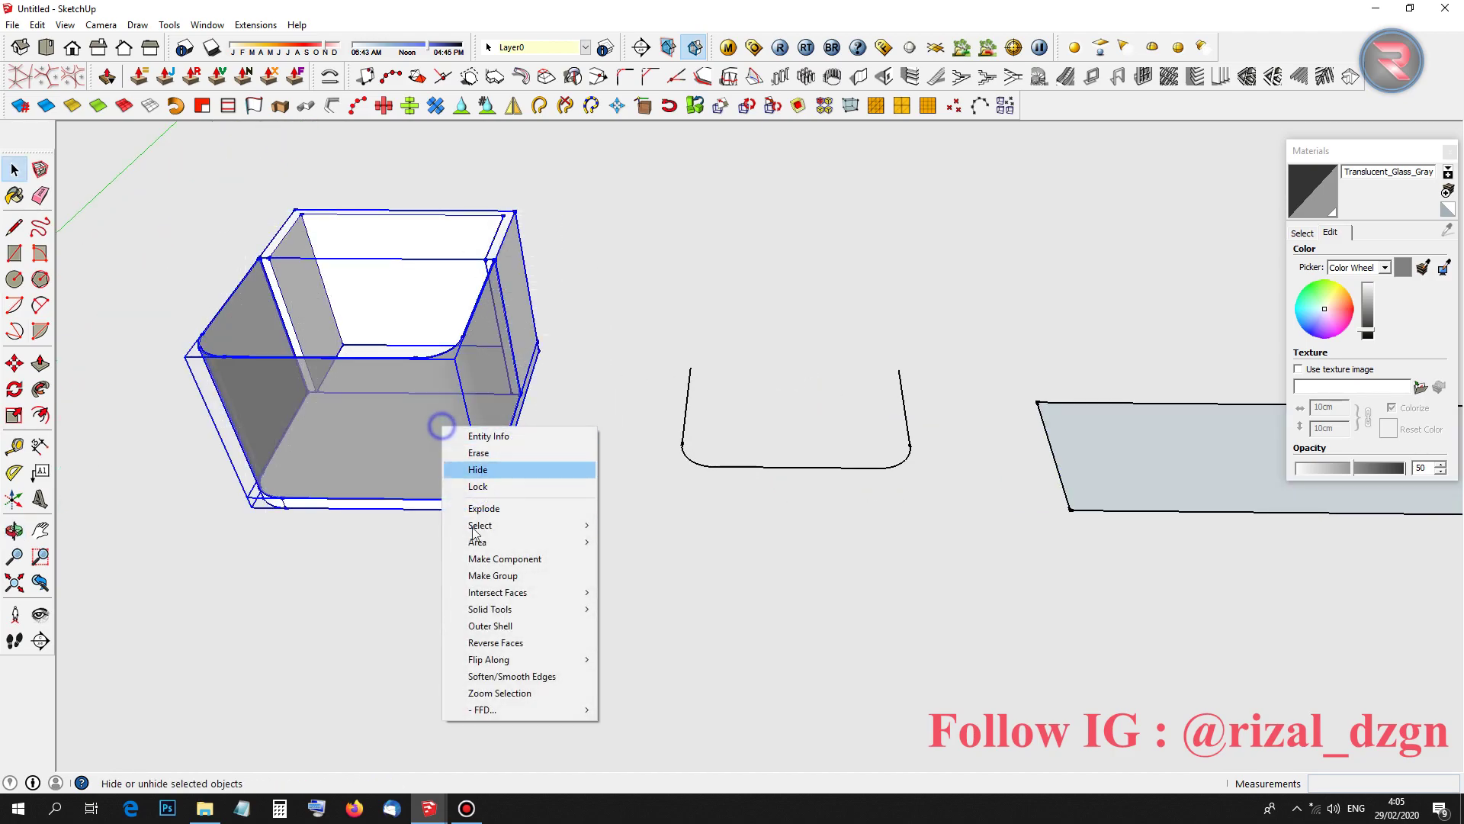
click(484, 471)
mouse_move(485, 479)
middle_down()
mouse_move(369, 480)
mouse_move(716, 462)
mouse_move(716, 478)
middle_up()
click(716, 465)
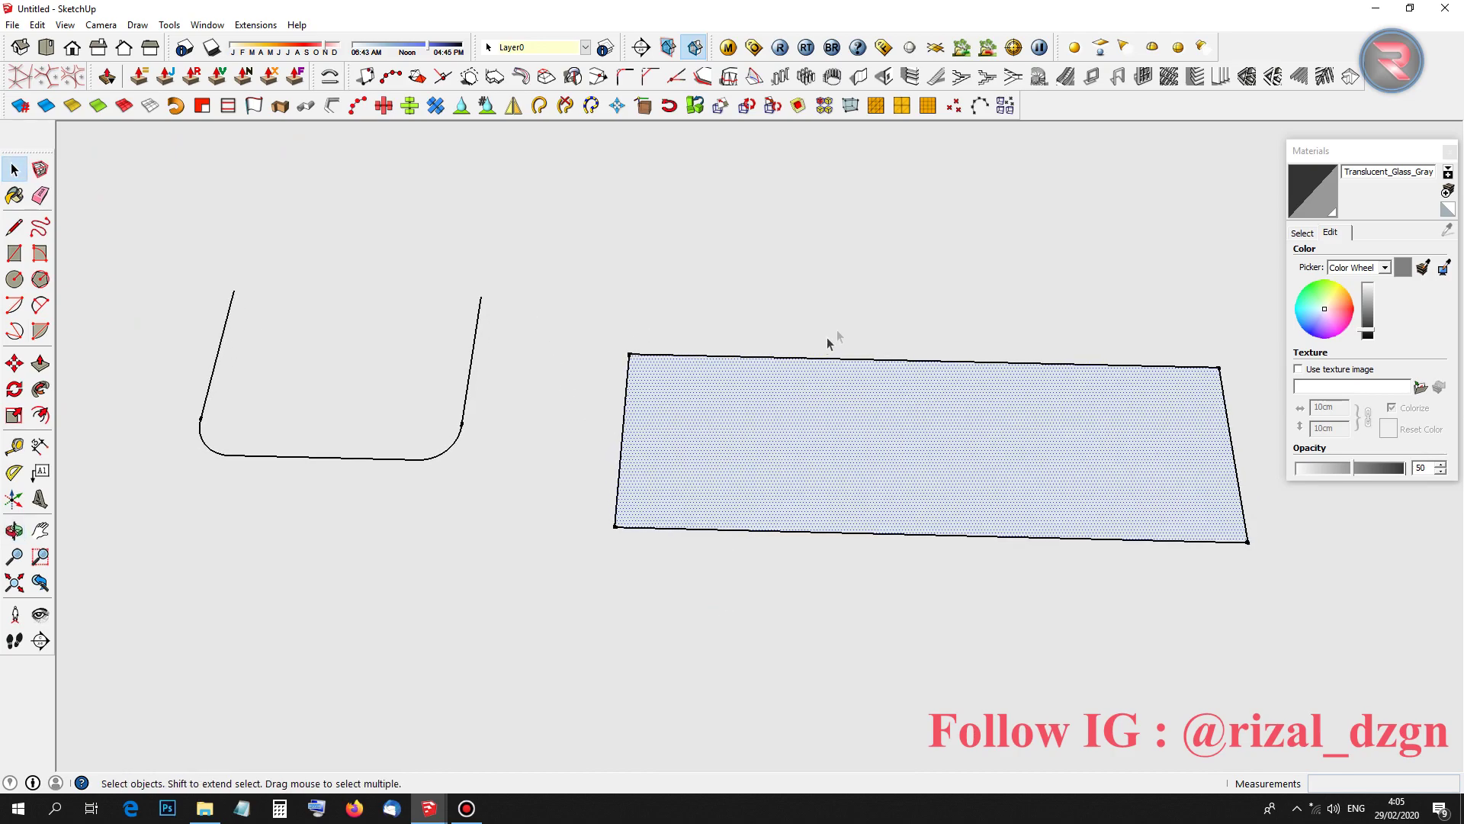
Place eight TIG C-Points guide points across the rectangle face, including its corners
click(954, 106)
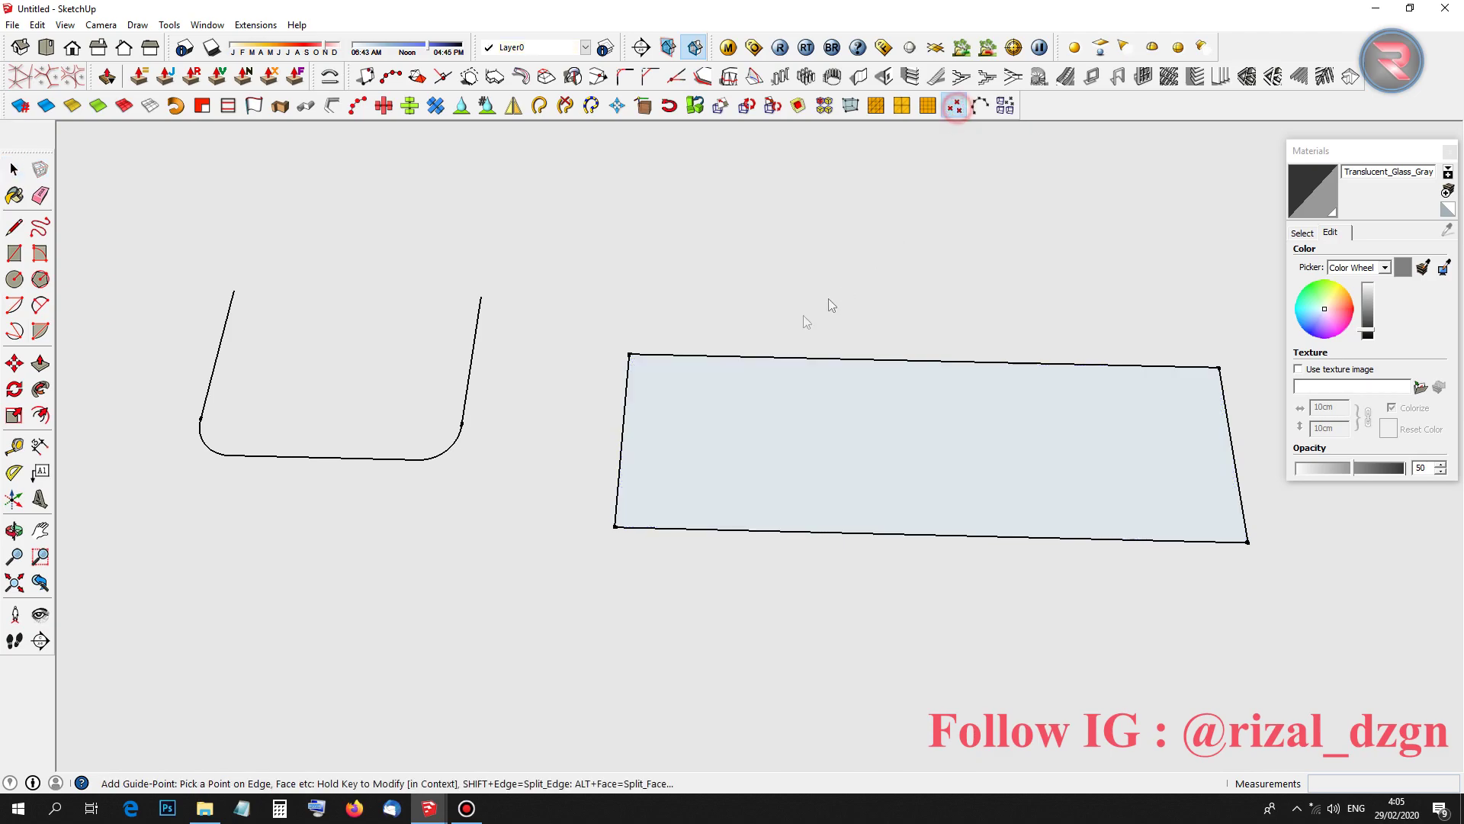
click(616, 527)
click(1218, 369)
click(1112, 481)
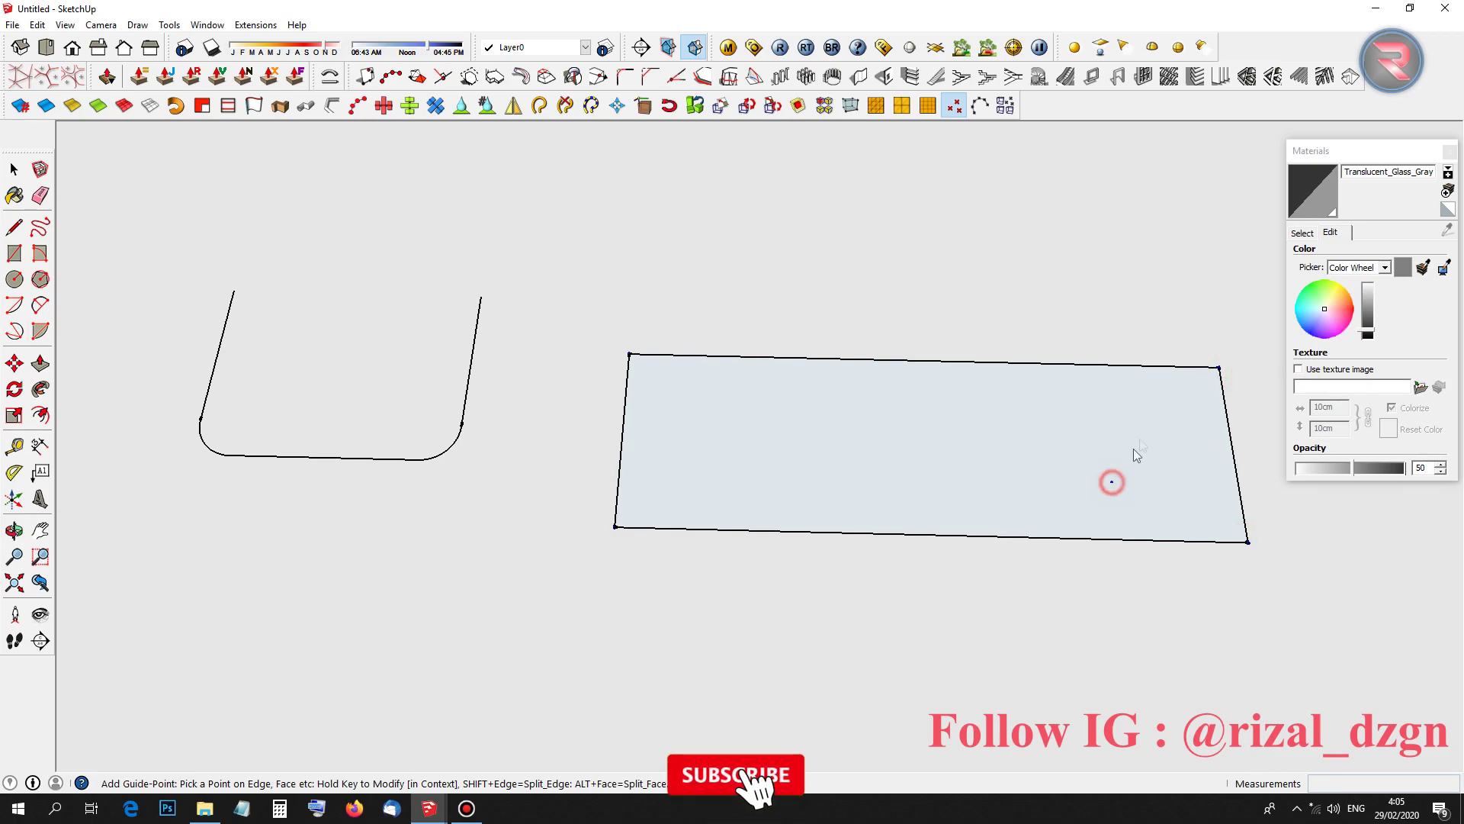
click(1165, 406)
click(1031, 381)
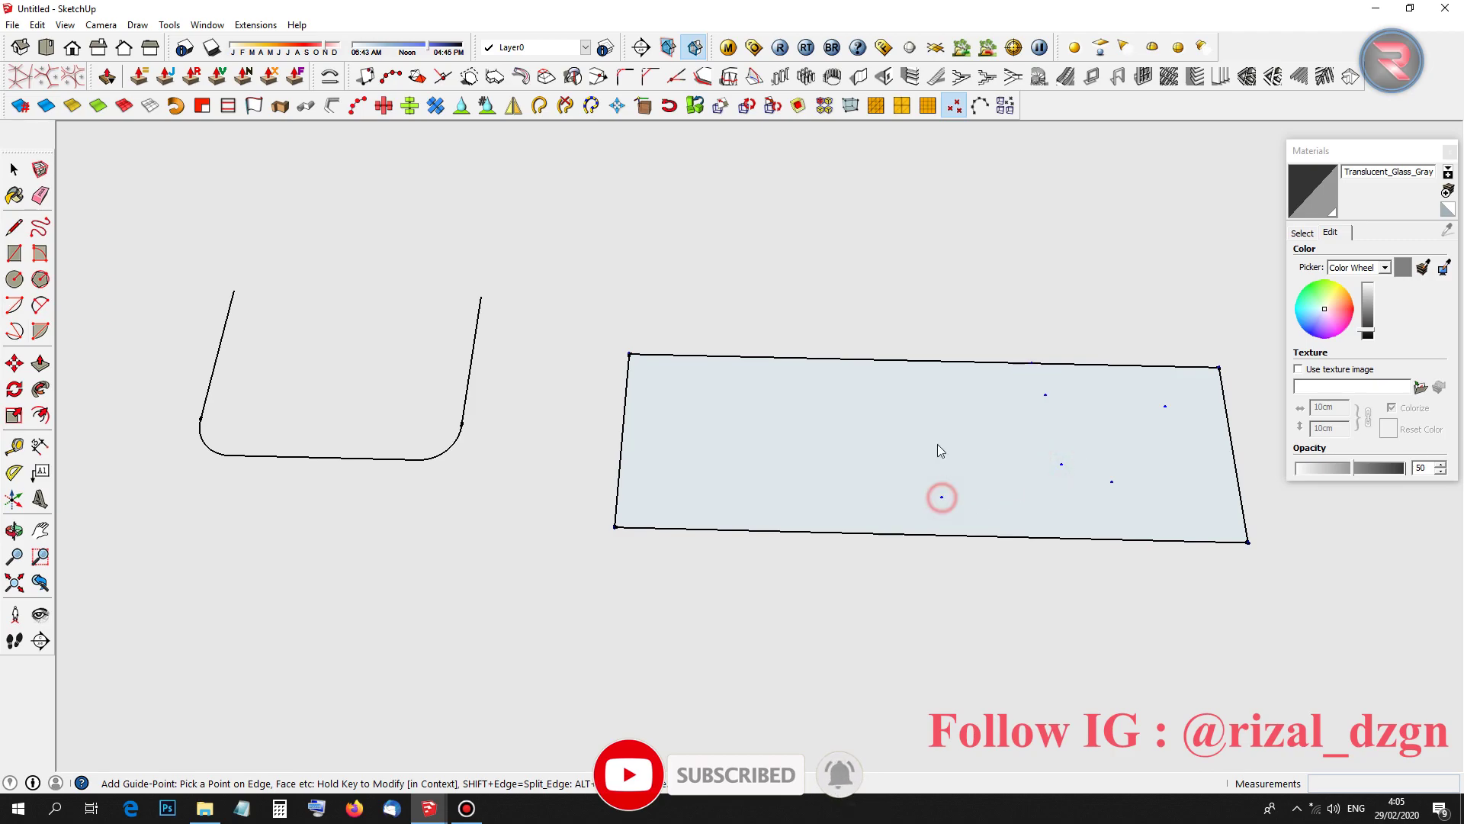
click(730, 383)
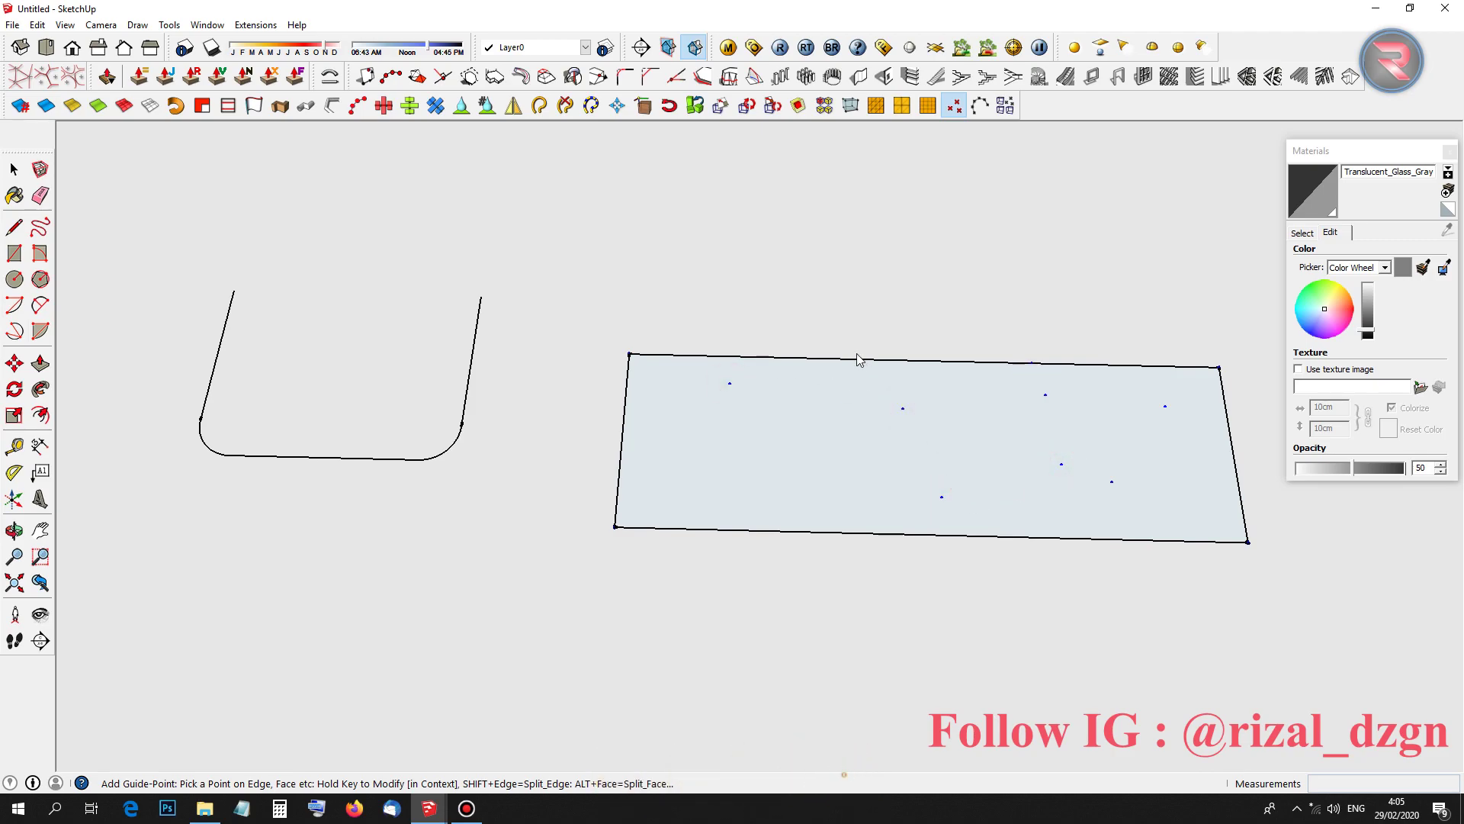
click(819, 533)
click(707, 455)
Move the guide points to the right of the rectangle and start Triangulate Points
scroll(945, 418, down, 3)
scroll(905, 405, up, 3)
scroll(883, 386, down, 3)
key(m)
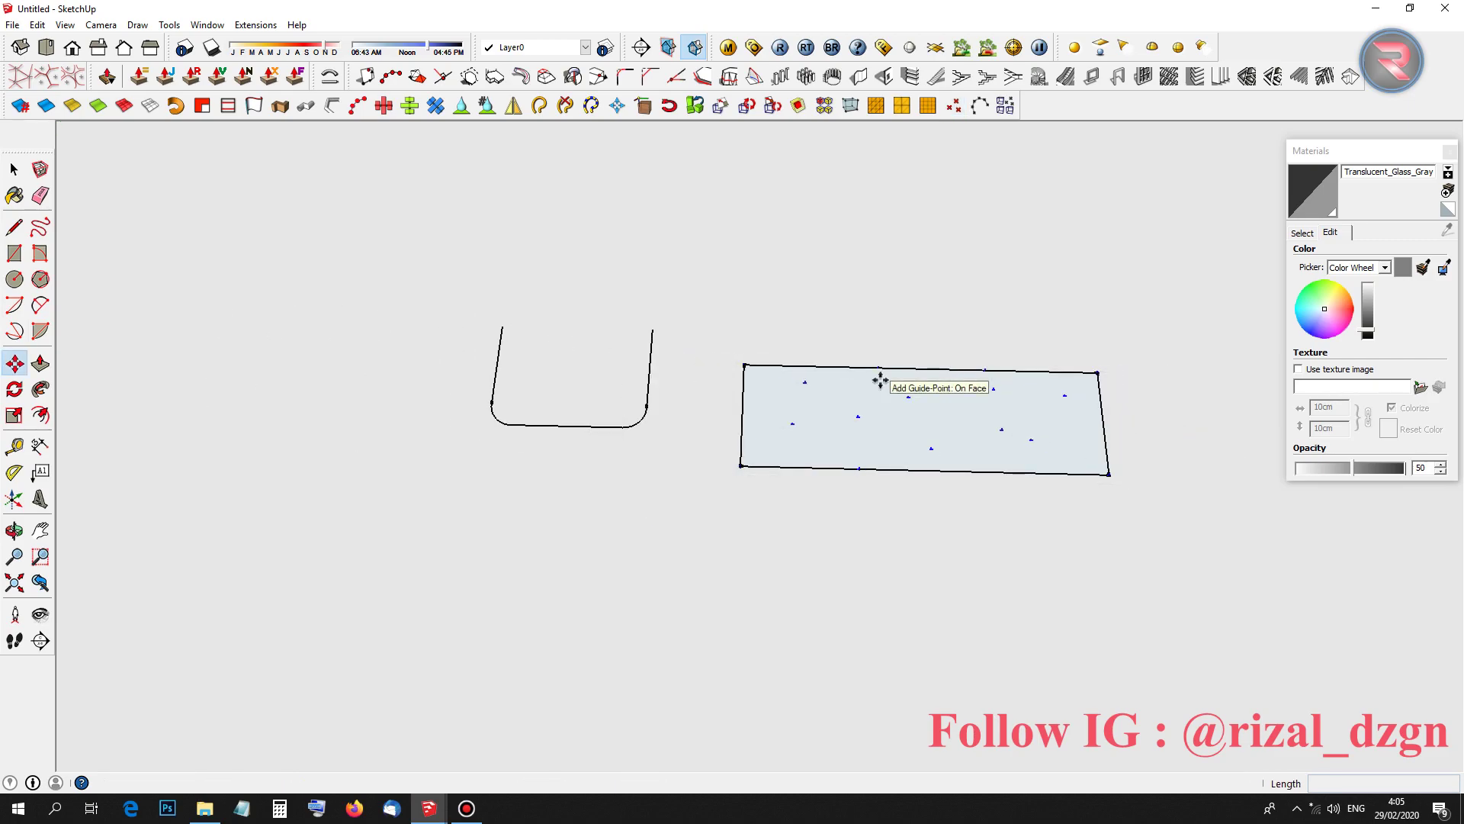
click(877, 405)
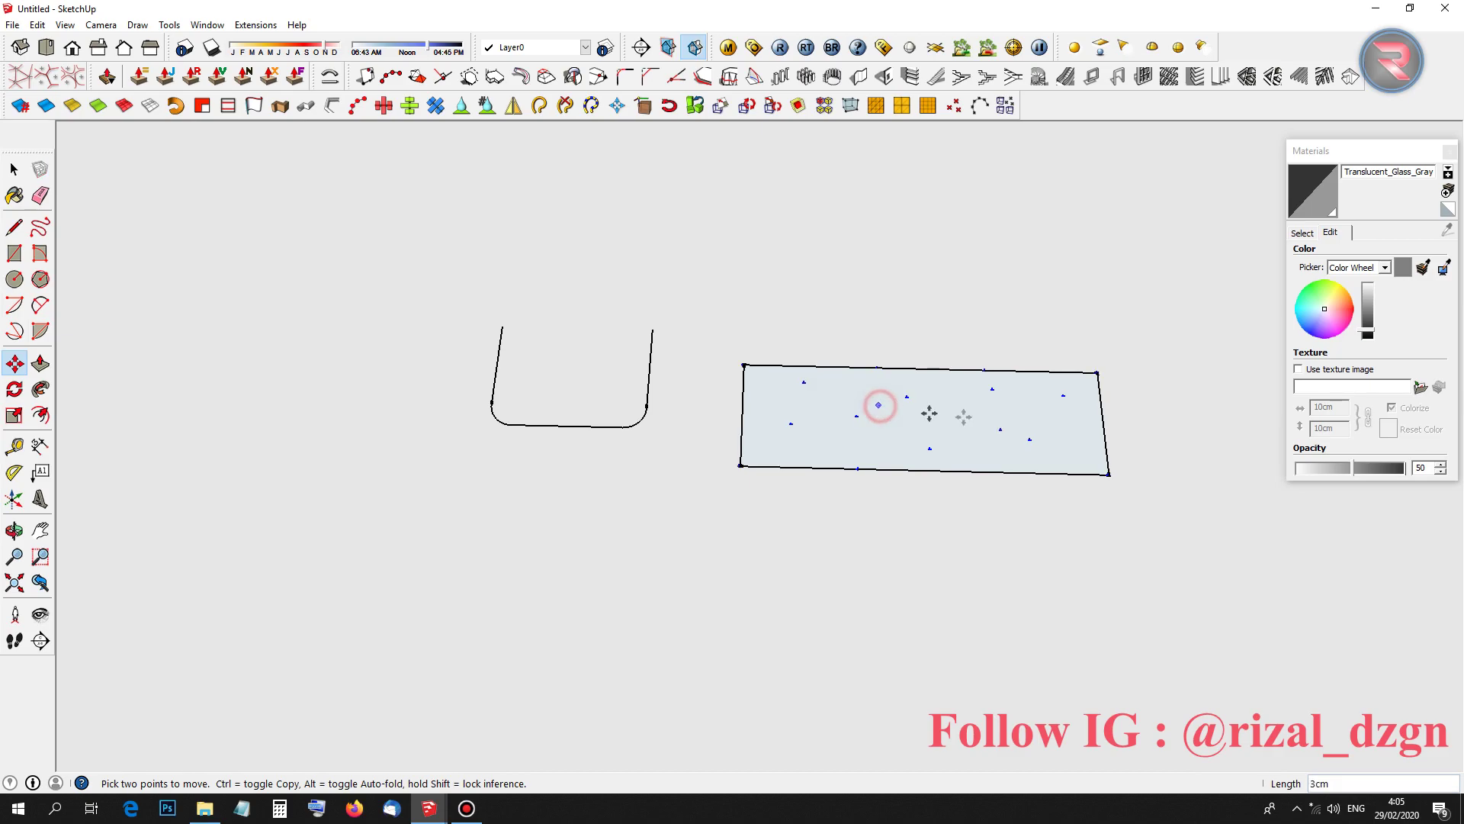
middle_drag(867, 434, 666, 481)
click(902, 470)
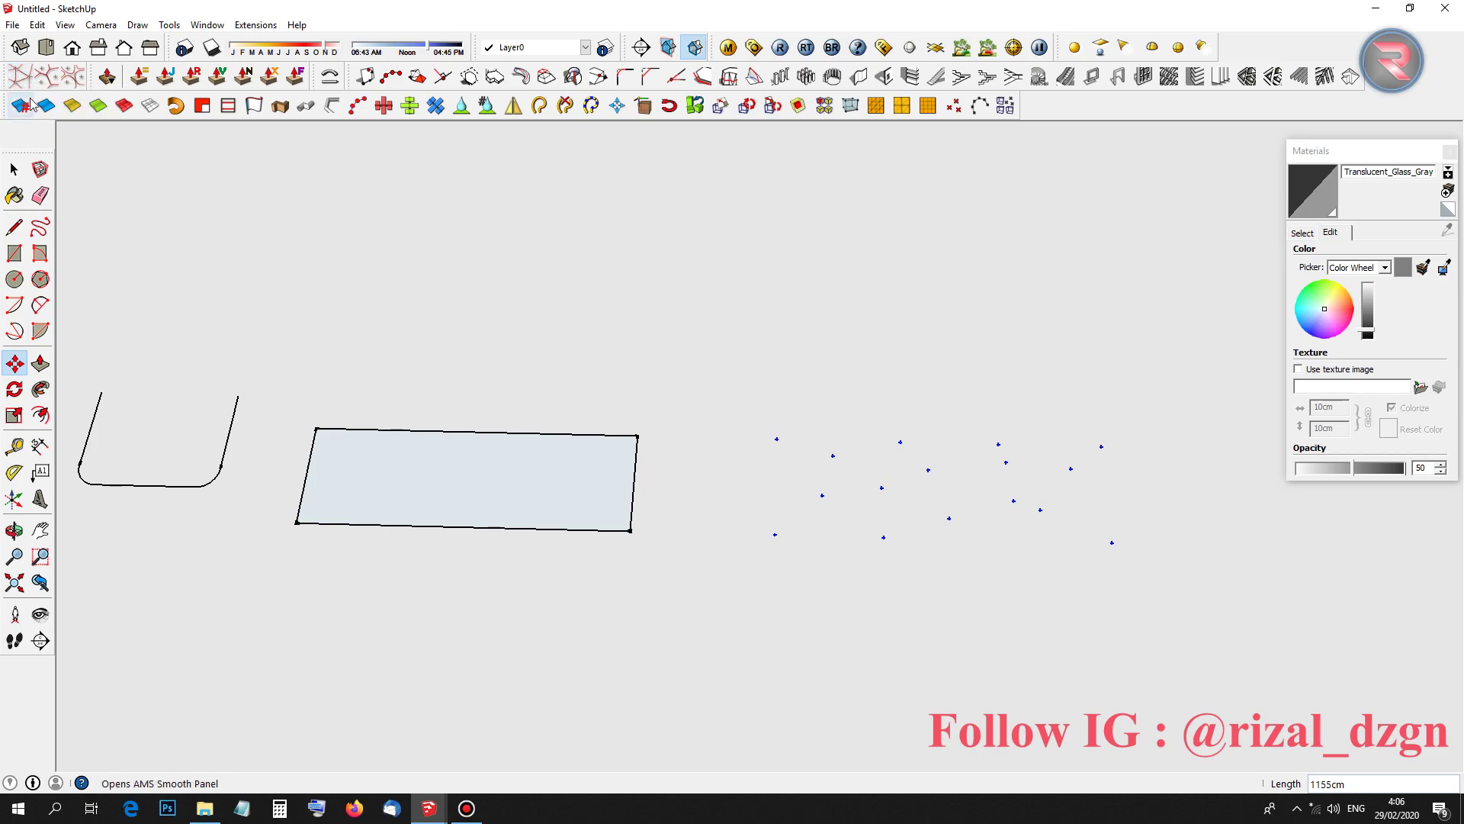
click(20, 75)
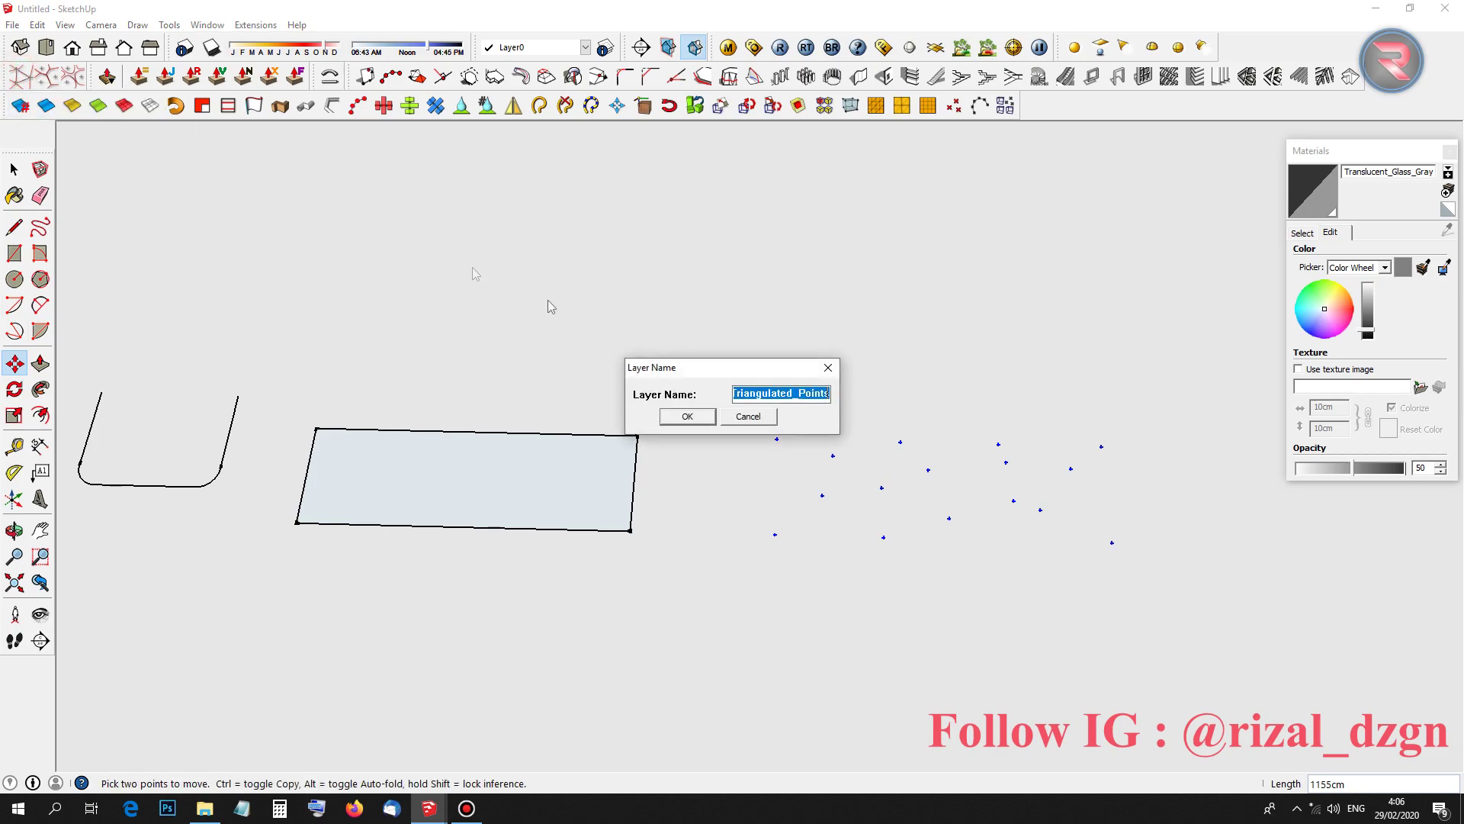
Accept the Triangulated_Points layer name to turn the guide points into a triangle mesh
click(674, 414)
scroll(839, 496, up, 3)
scroll(870, 518, up, 1)
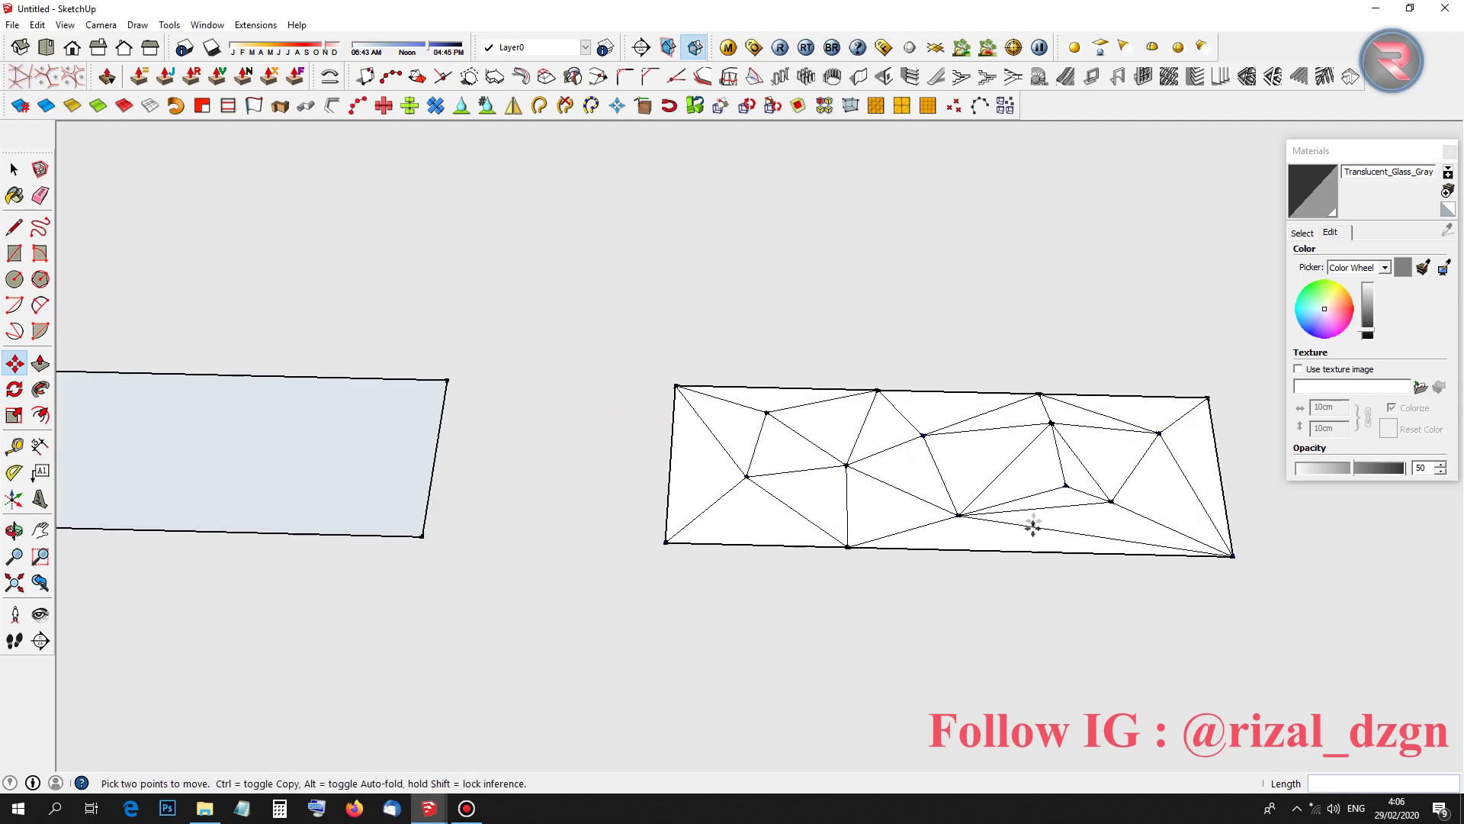
scroll(1083, 512, up, 1)
scroll(1056, 513, up, 1)
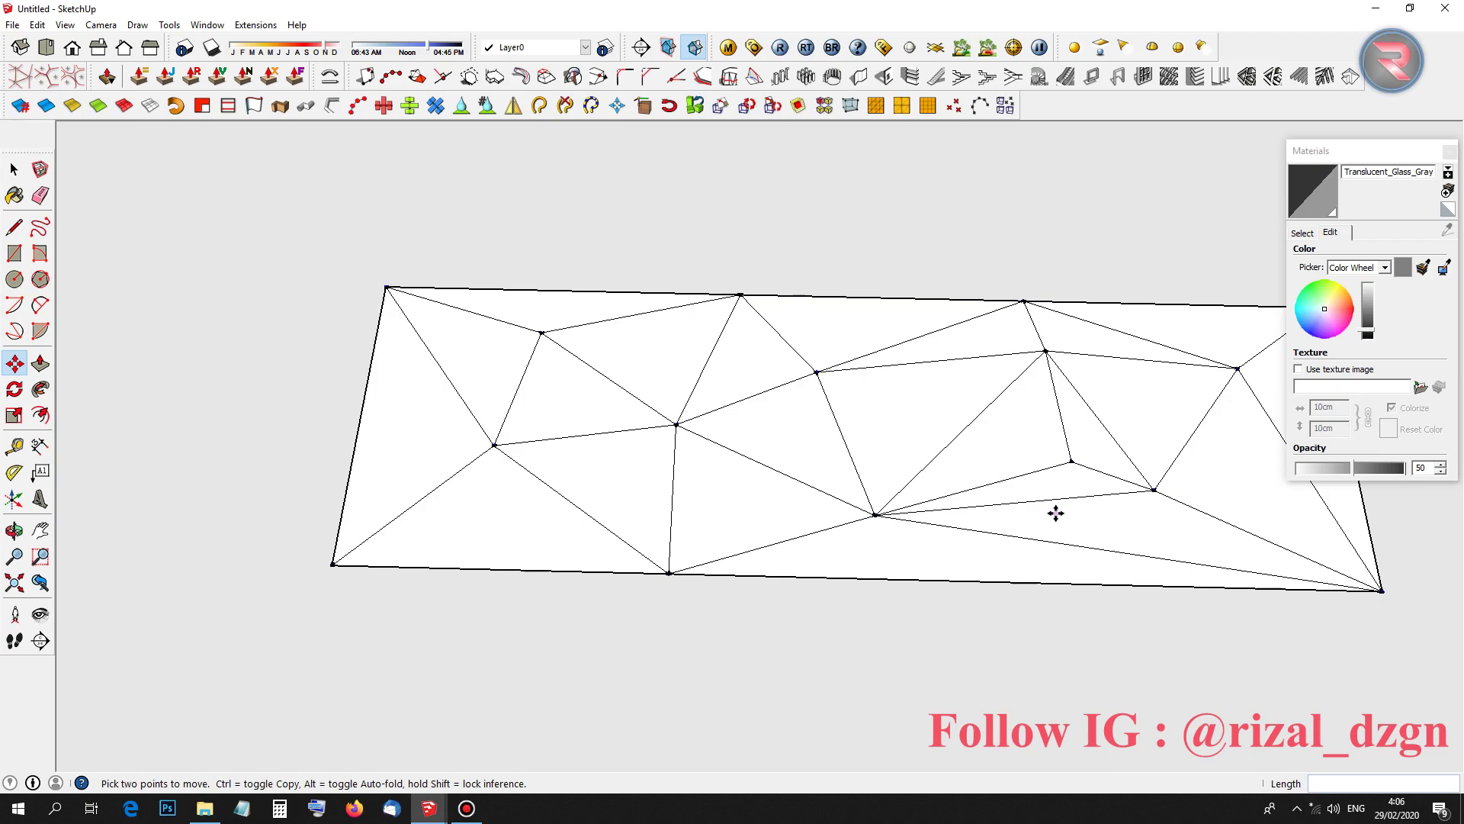
Orbit and zoom around the faceted triangle mesh with the Eraser ready
key(e)
scroll(1068, 516, up, 1)
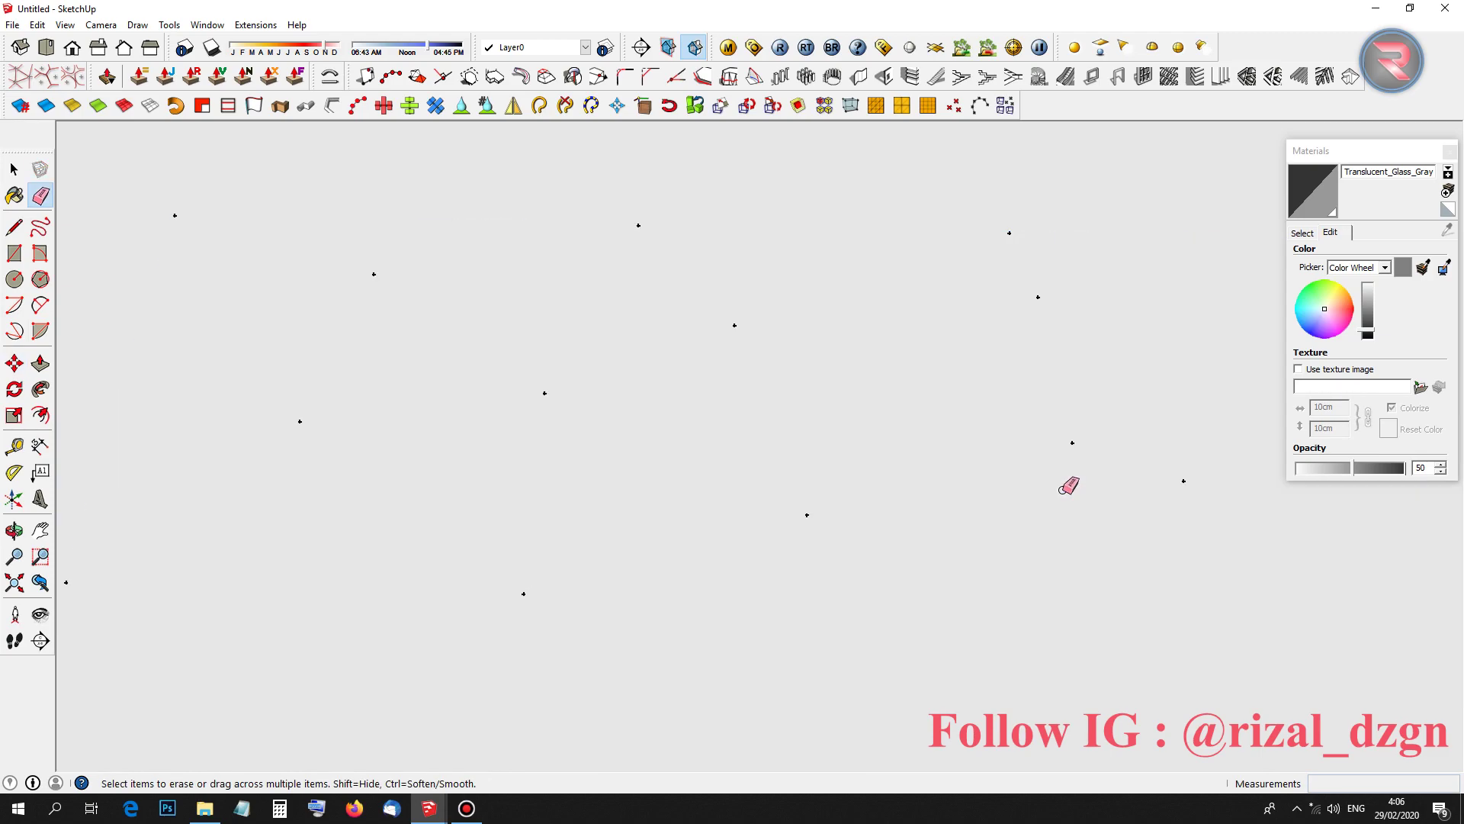
key(space)
key(e)
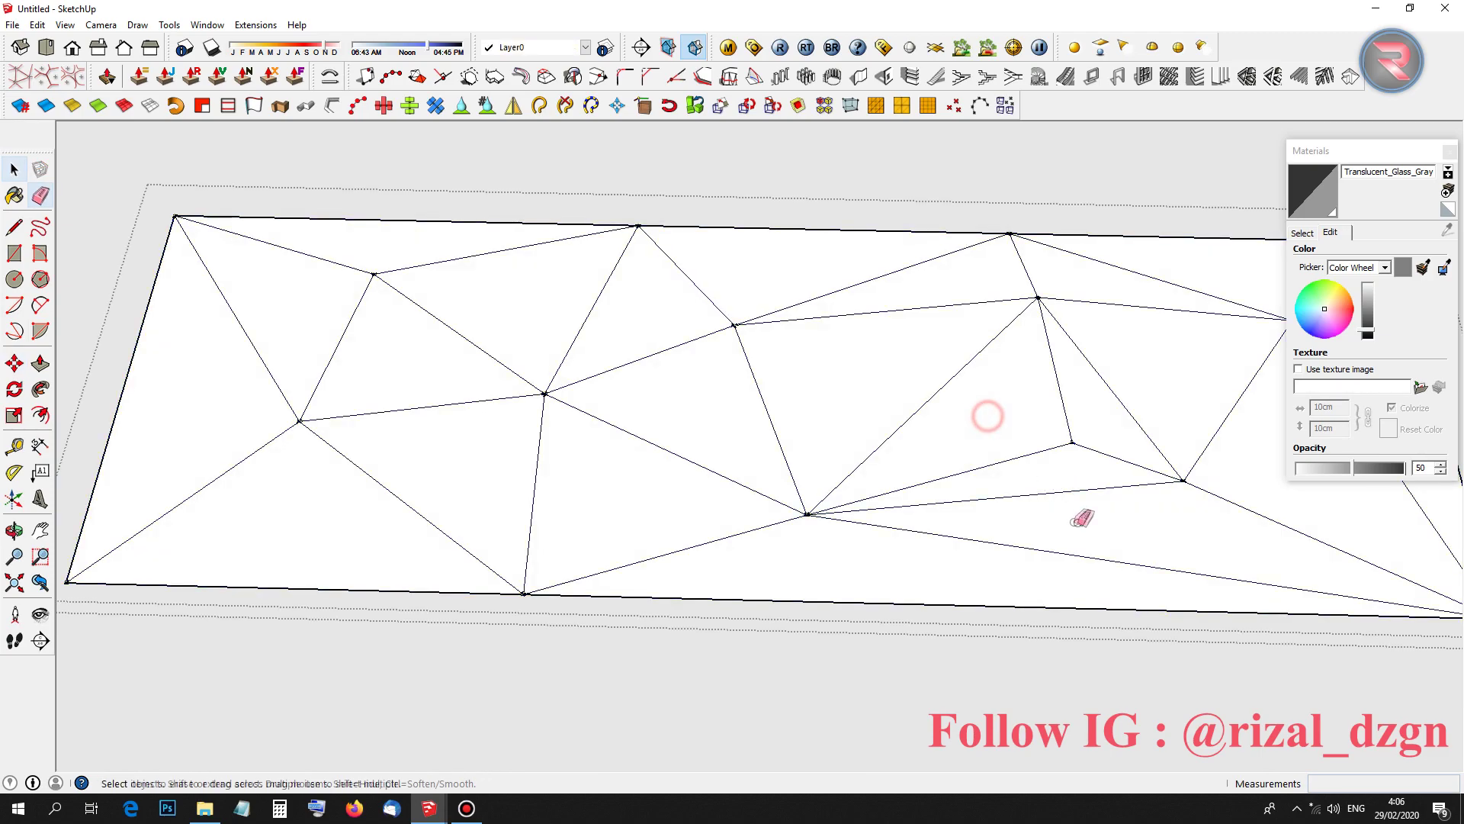
scroll(1099, 480, down, 3)
mouse_move(1098, 478)
middle_down()
mouse_move(712, 624)
mouse_move(745, 473)
middle_up()
scroll(710, 587, down, 1)
scroll(615, 588, down, 2)
scroll(599, 574, down, 1)
scroll(597, 576, up, 1)
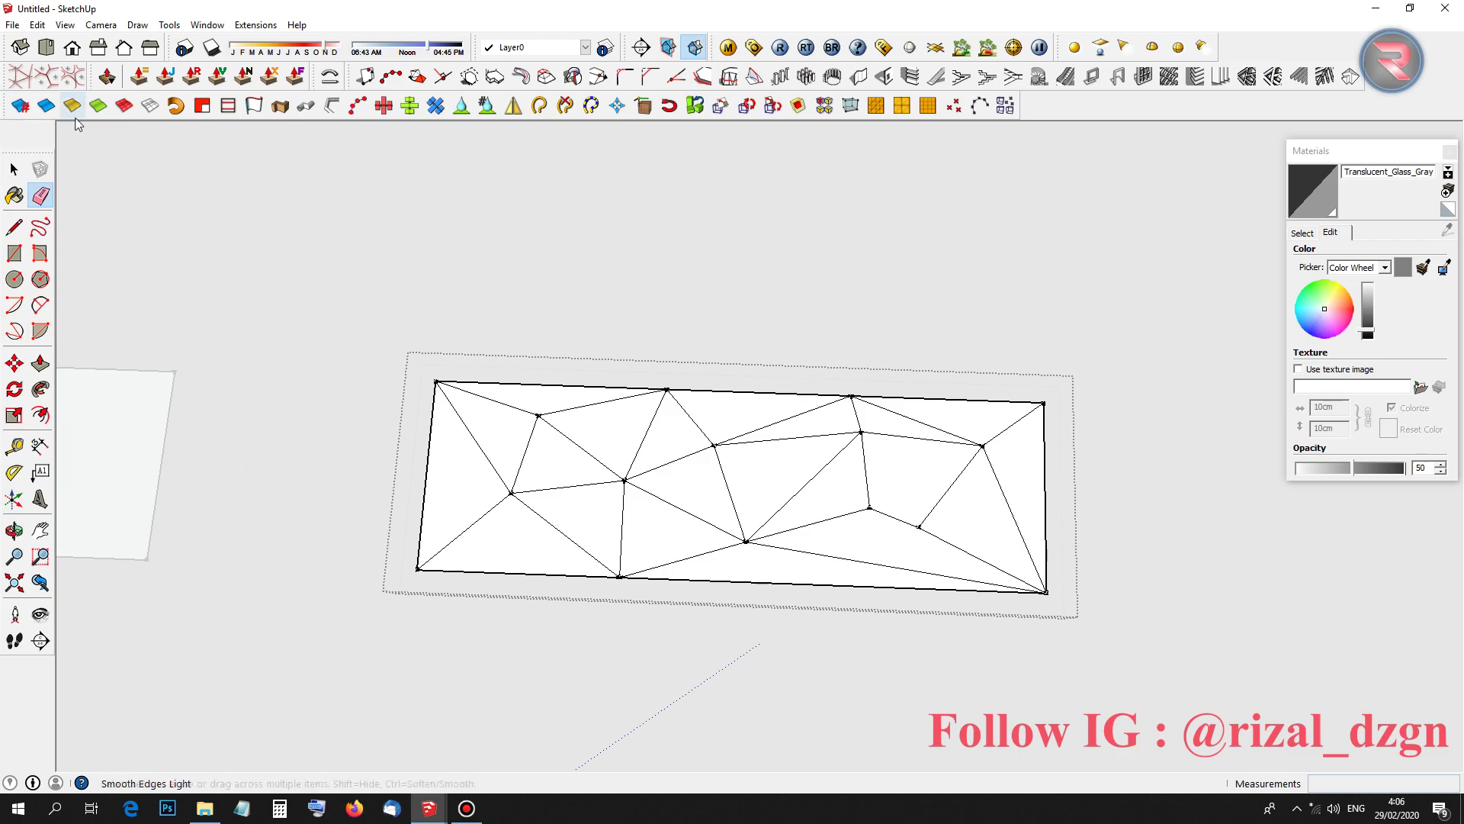
Start Conic Curve In Face with a 50 mm offset, 10 points and weight 1.0
click(71, 74)
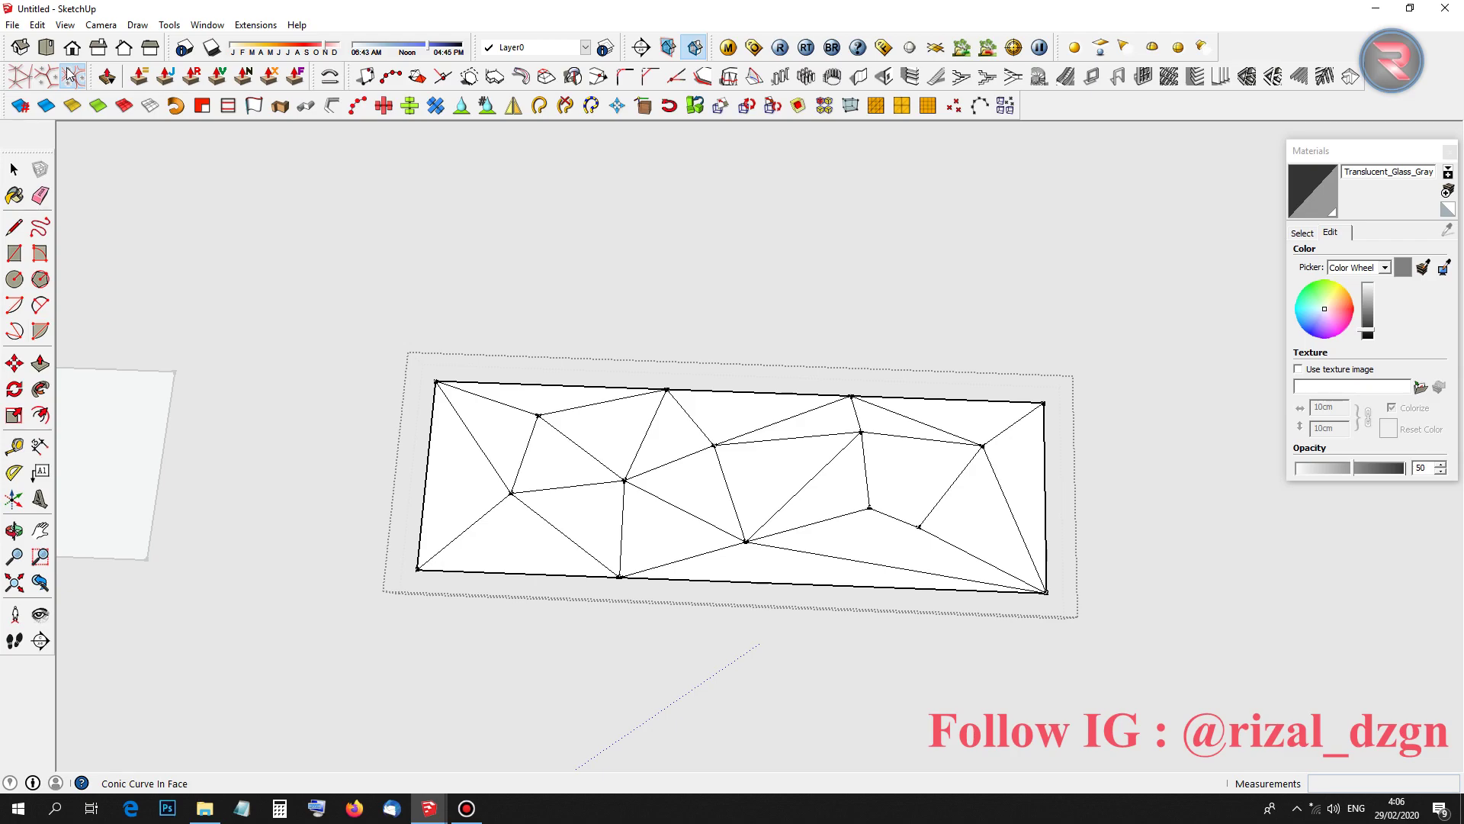
click(588, 385)
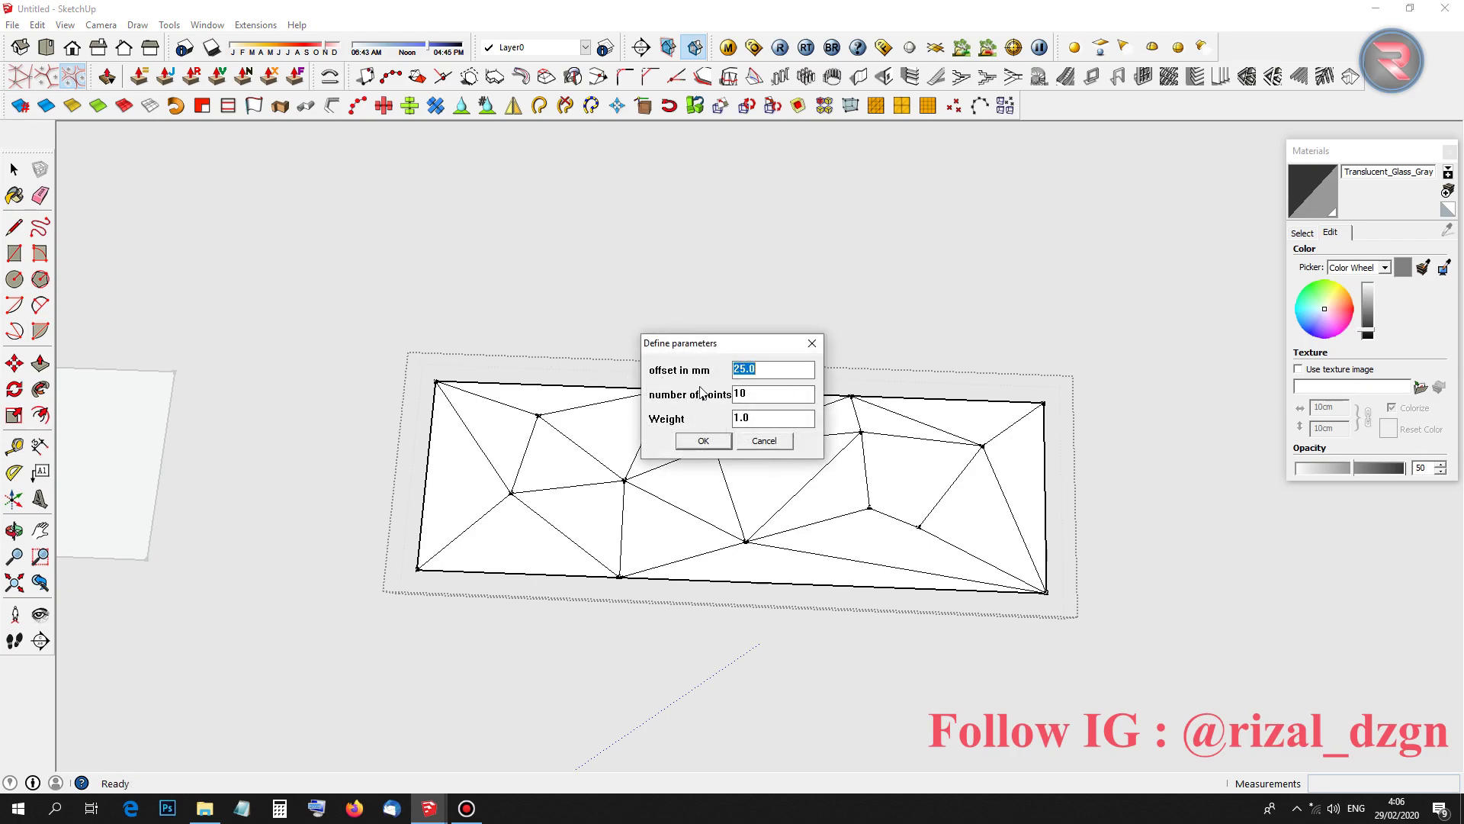
click(717, 449)
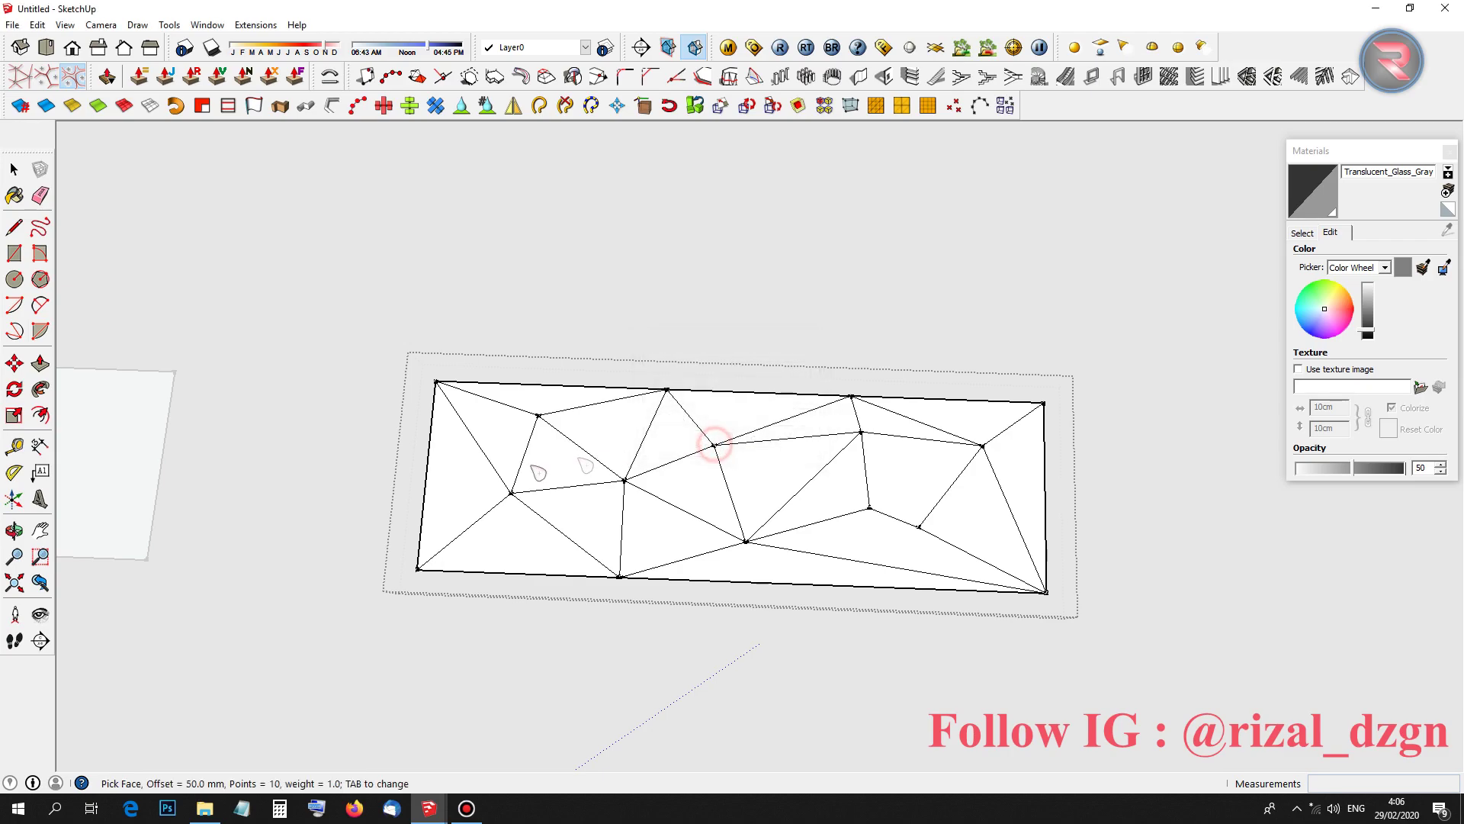
scroll(506, 496, up, 2)
Draw rounded offset curves inside the left, middle, central and right-hand triangles
click(507, 491)
click(534, 425)
click(591, 453)
click(621, 506)
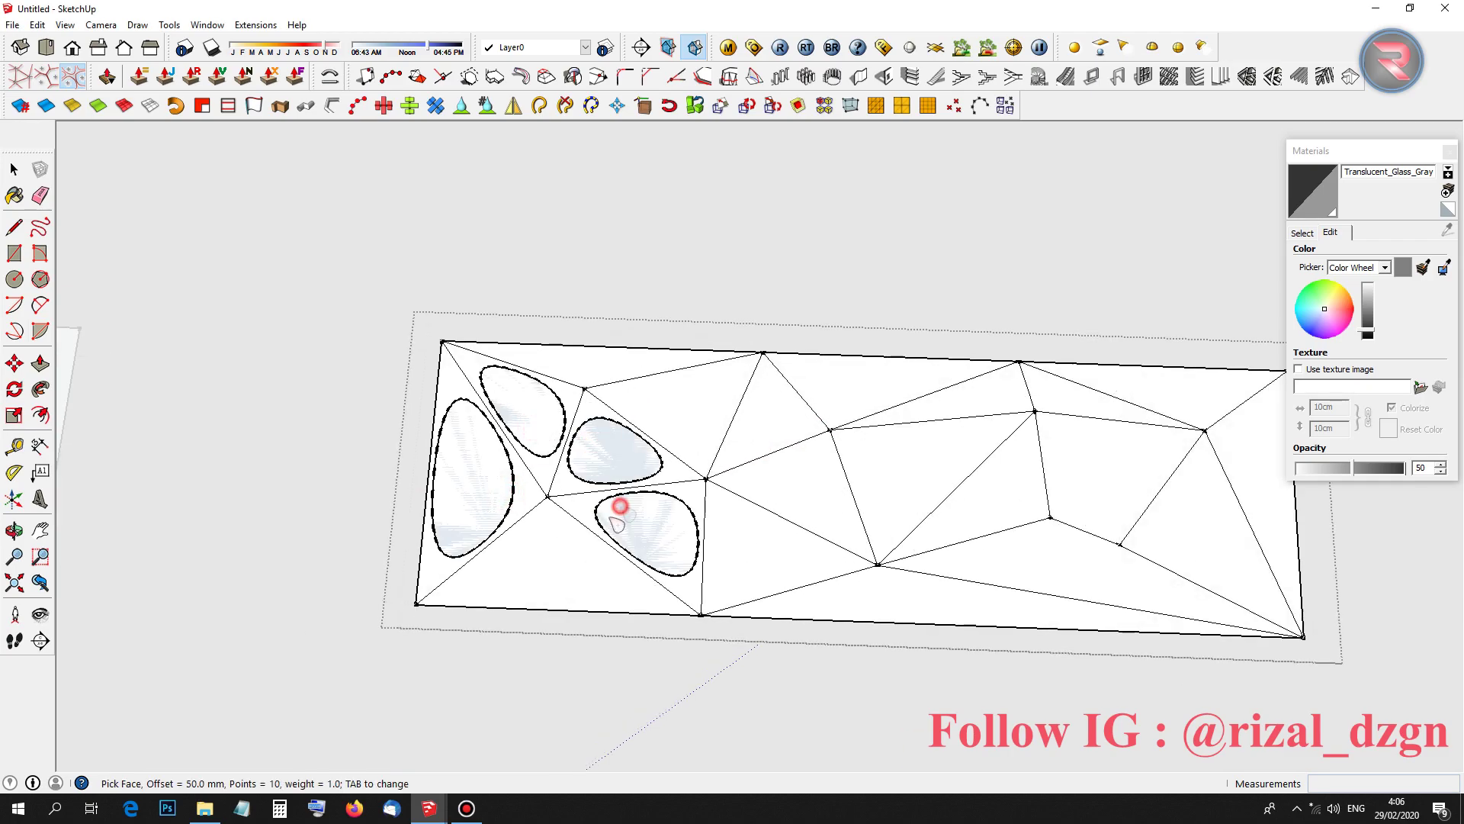
click(563, 565)
click(662, 431)
click(580, 371)
click(778, 419)
click(801, 494)
click(758, 582)
click(932, 461)
click(1053, 556)
click(1101, 477)
click(968, 598)
Add curves to the remaining bottom-right, right and top triangles, then check the pattern
middle_drag(944, 604, 711, 494)
scroll(711, 494, up, 2)
click(708, 492)
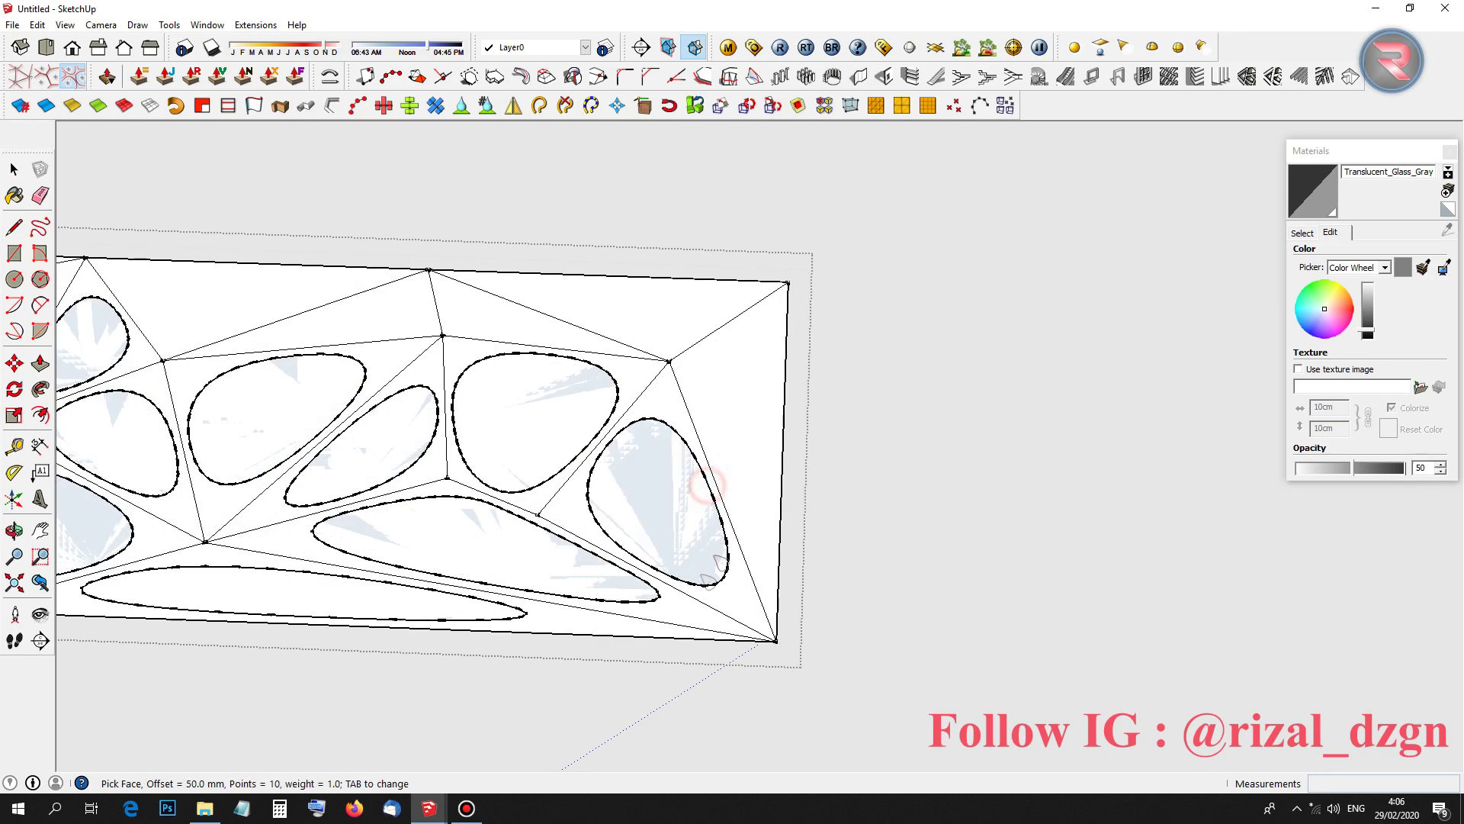
click(743, 431)
click(644, 305)
click(492, 319)
click(405, 314)
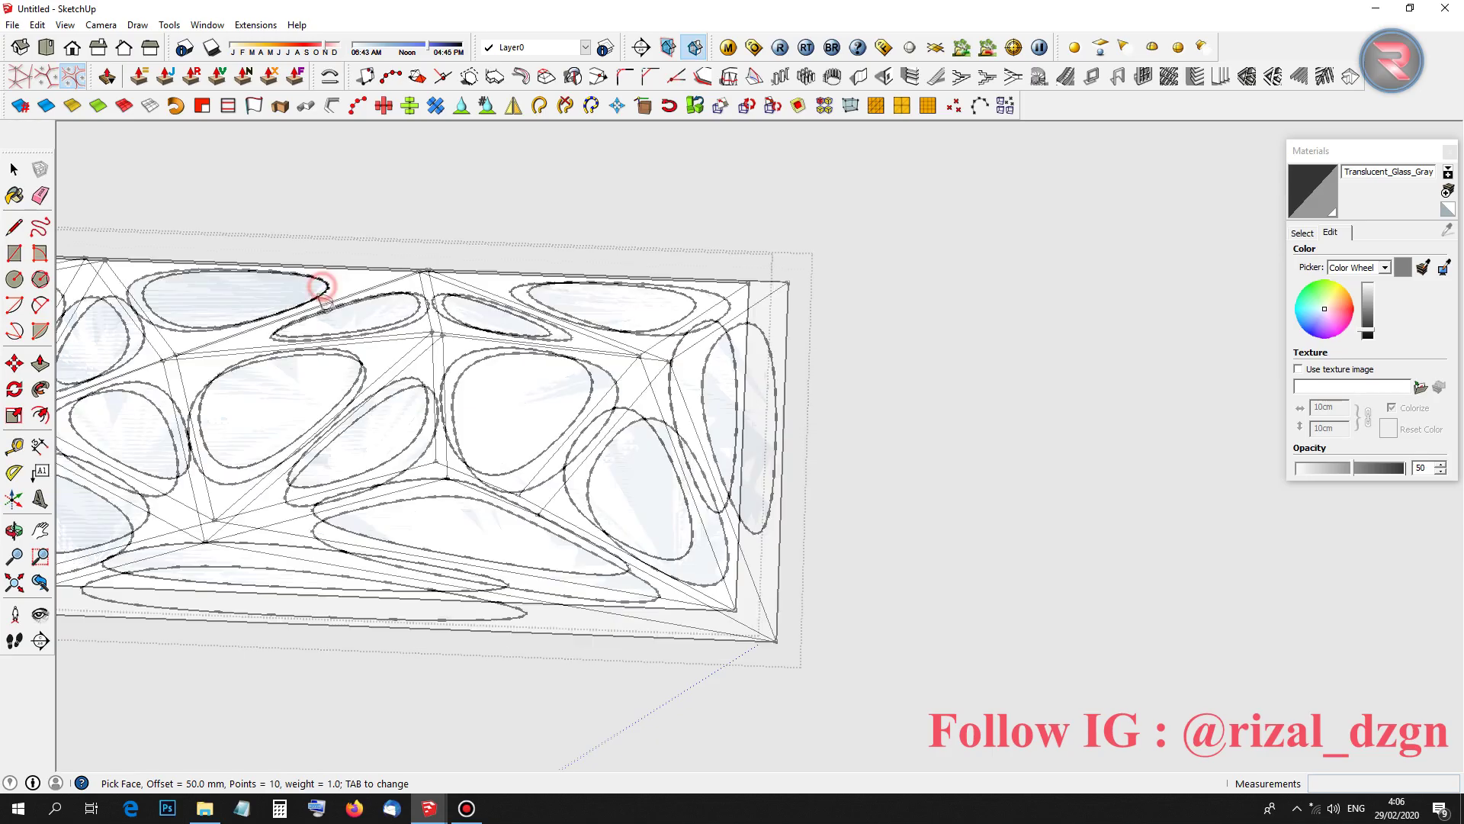
middle_drag(328, 289, 457, 327)
scroll(550, 353, up, 3)
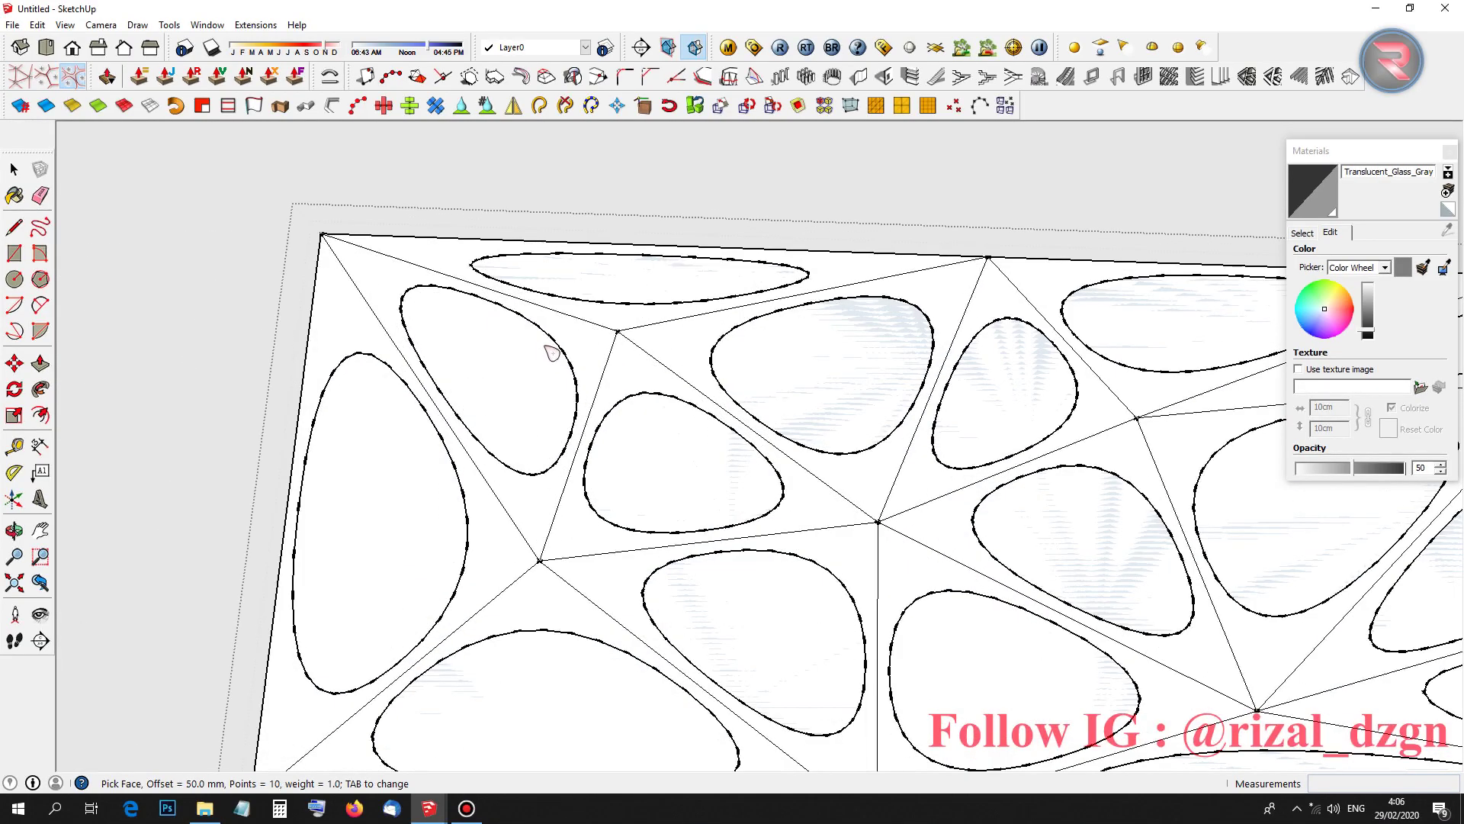
Erase the triangle edges meeting at the first three mesh vertices with the Eraser
scroll(597, 352, up, 1)
key(e)
scroll(662, 330, down, 2)
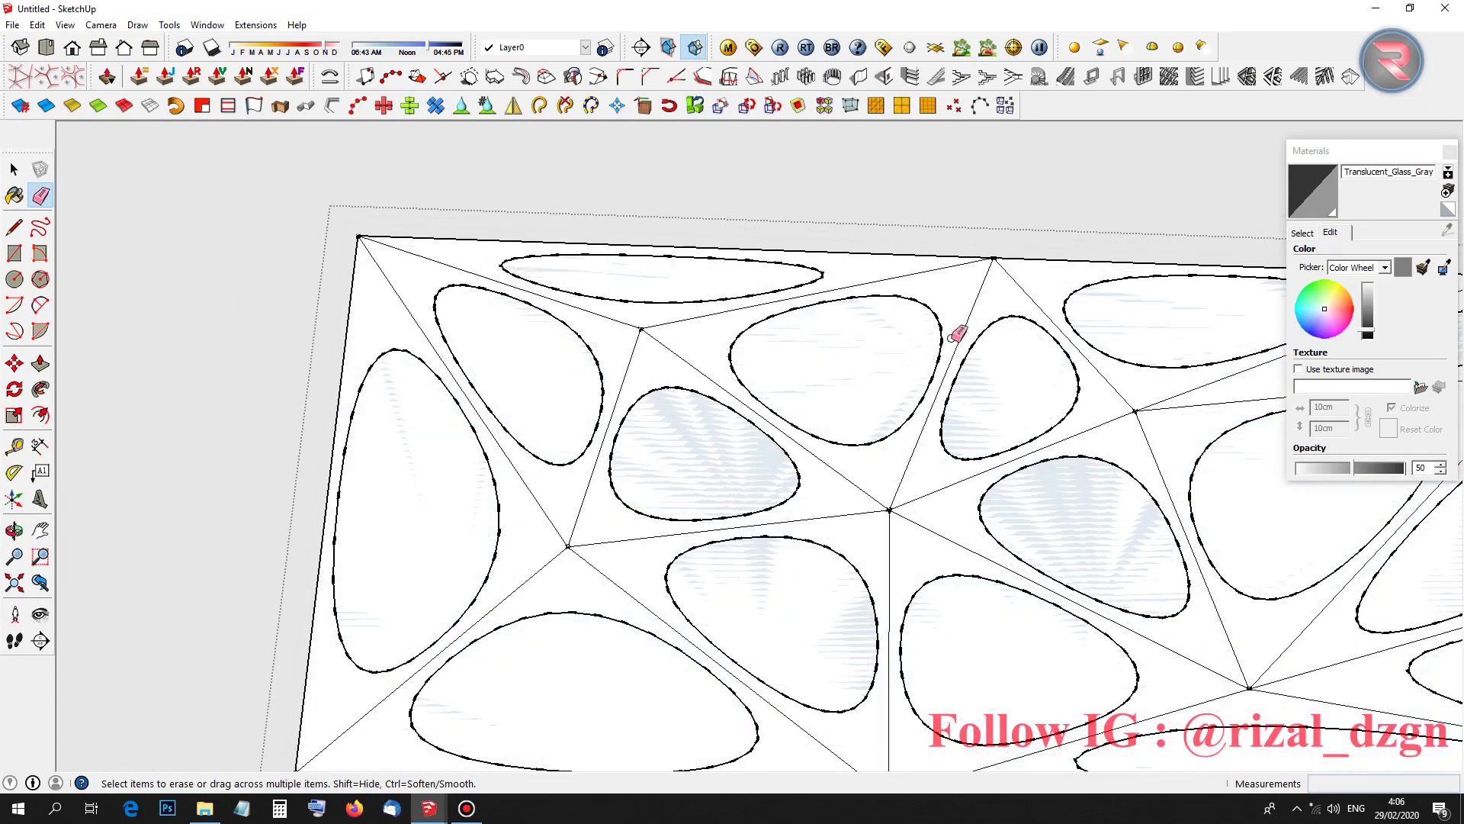
scroll(992, 389, down, 3)
shift+middle_drag(1034, 448, 733, 440)
scroll(481, 300, up, 2)
drag(517, 284, 536, 404)
drag(415, 637, 409, 593)
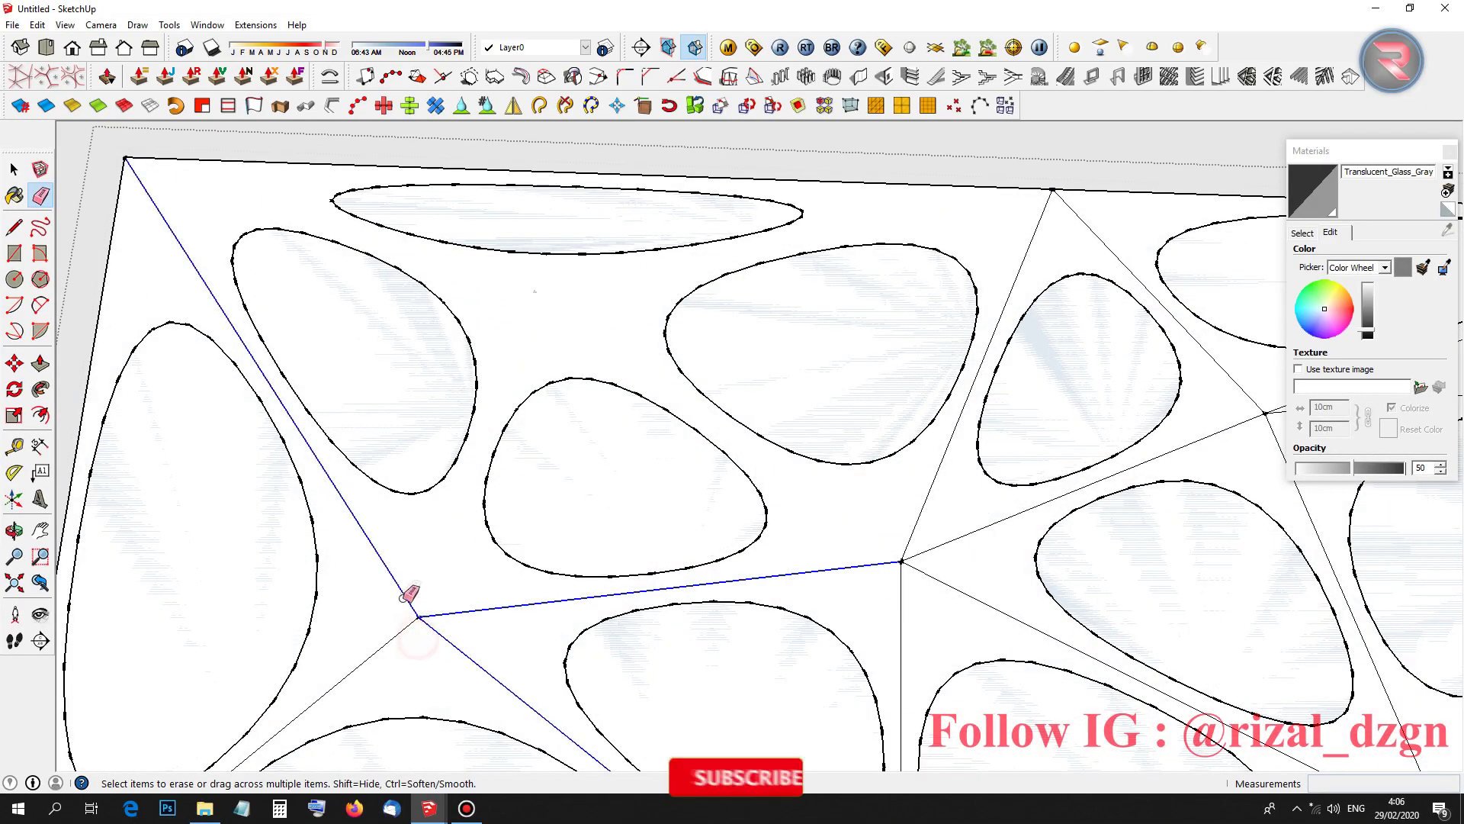
drag(908, 524, 890, 578)
Erase the triangle edges around two more vertices
scroll(897, 574, down, 3)
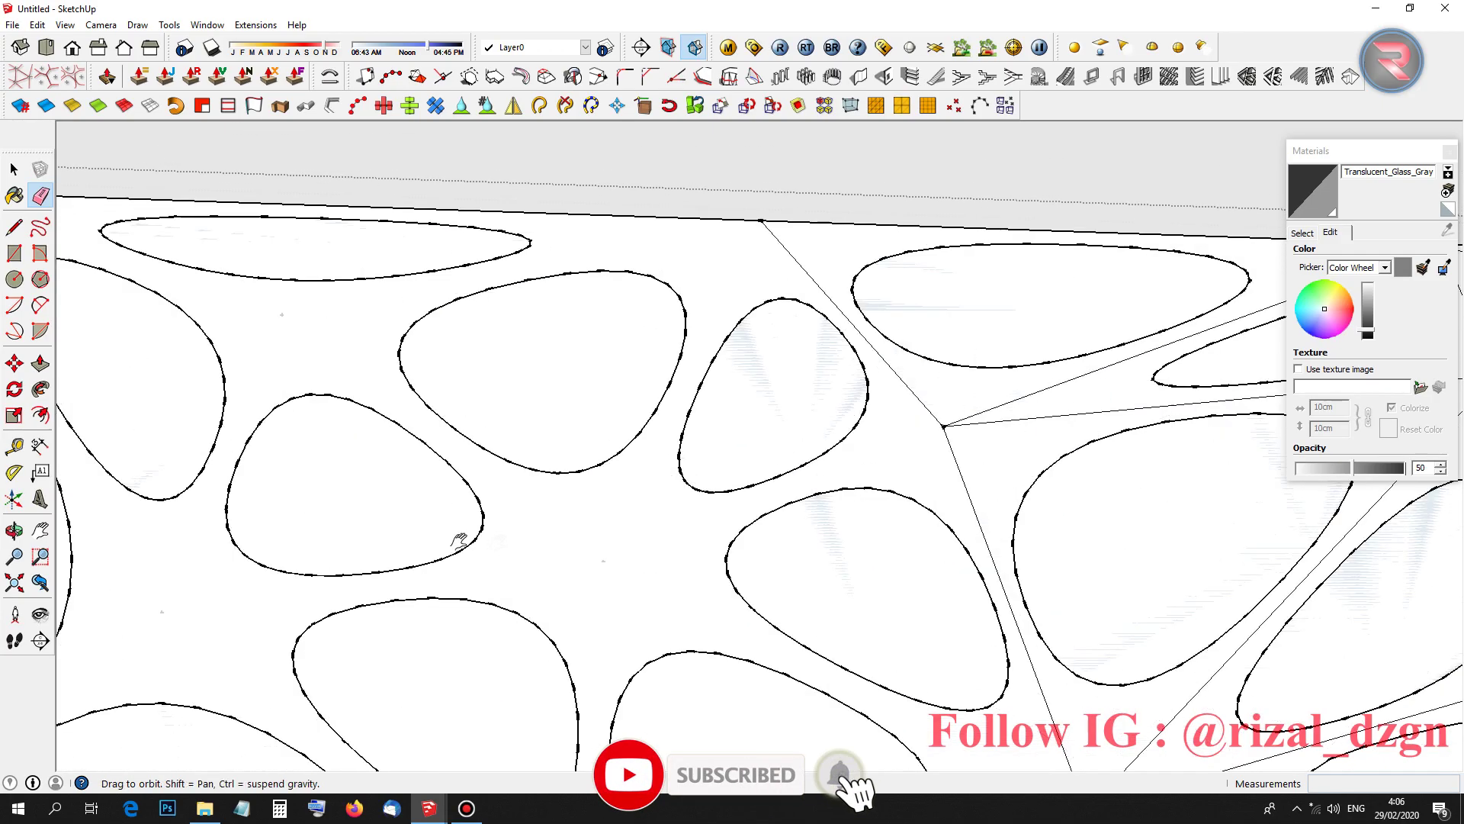
scroll(724, 410, up, 3)
drag(696, 405, 700, 435)
scroll(700, 435, down, 3)
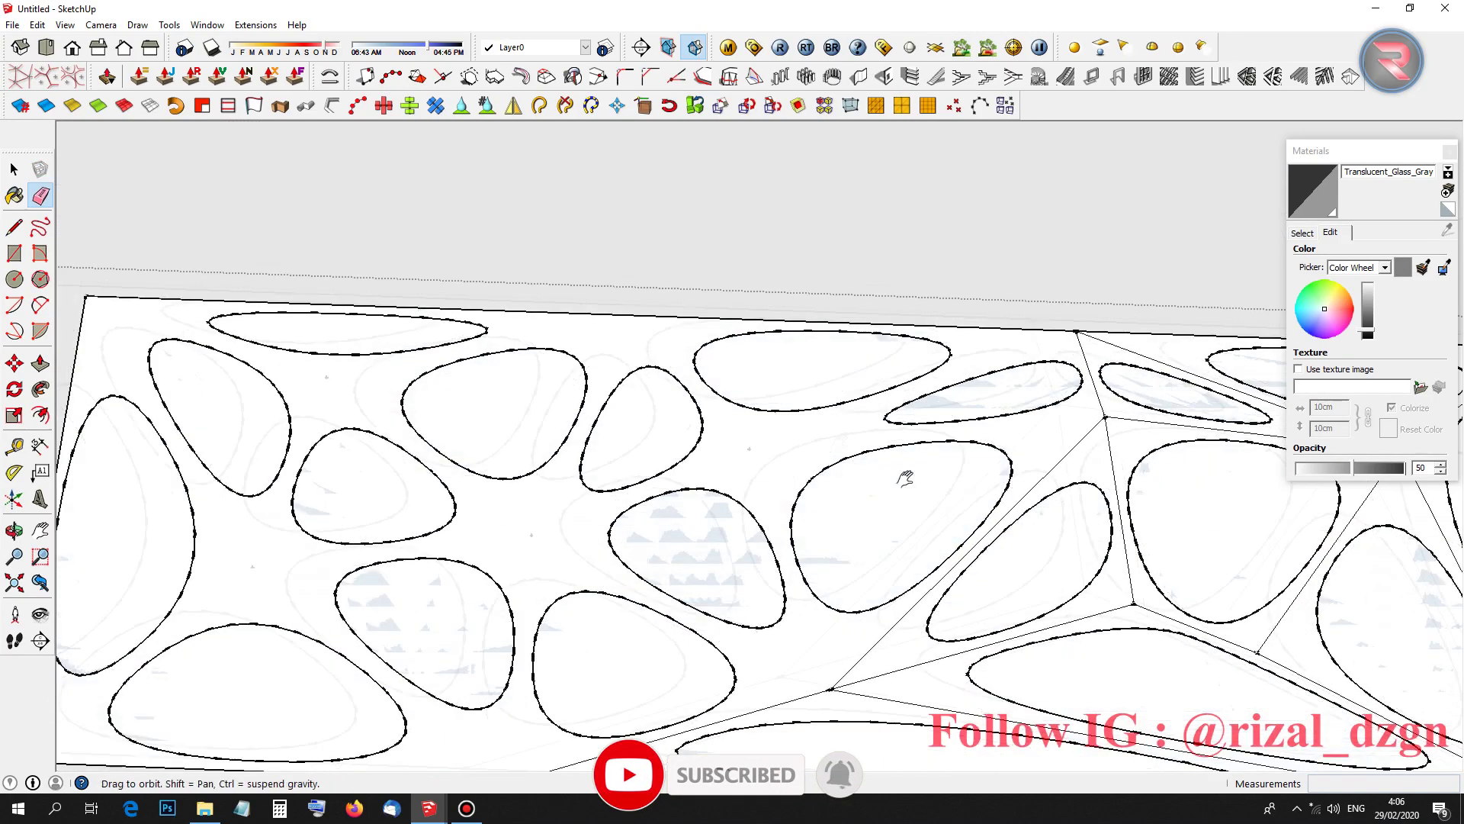
scroll(548, 549, up, 3)
mouse_move(580, 494)
mouse_down()
mouse_move(595, 441)
mouse_move(588, 484)
mouse_up()
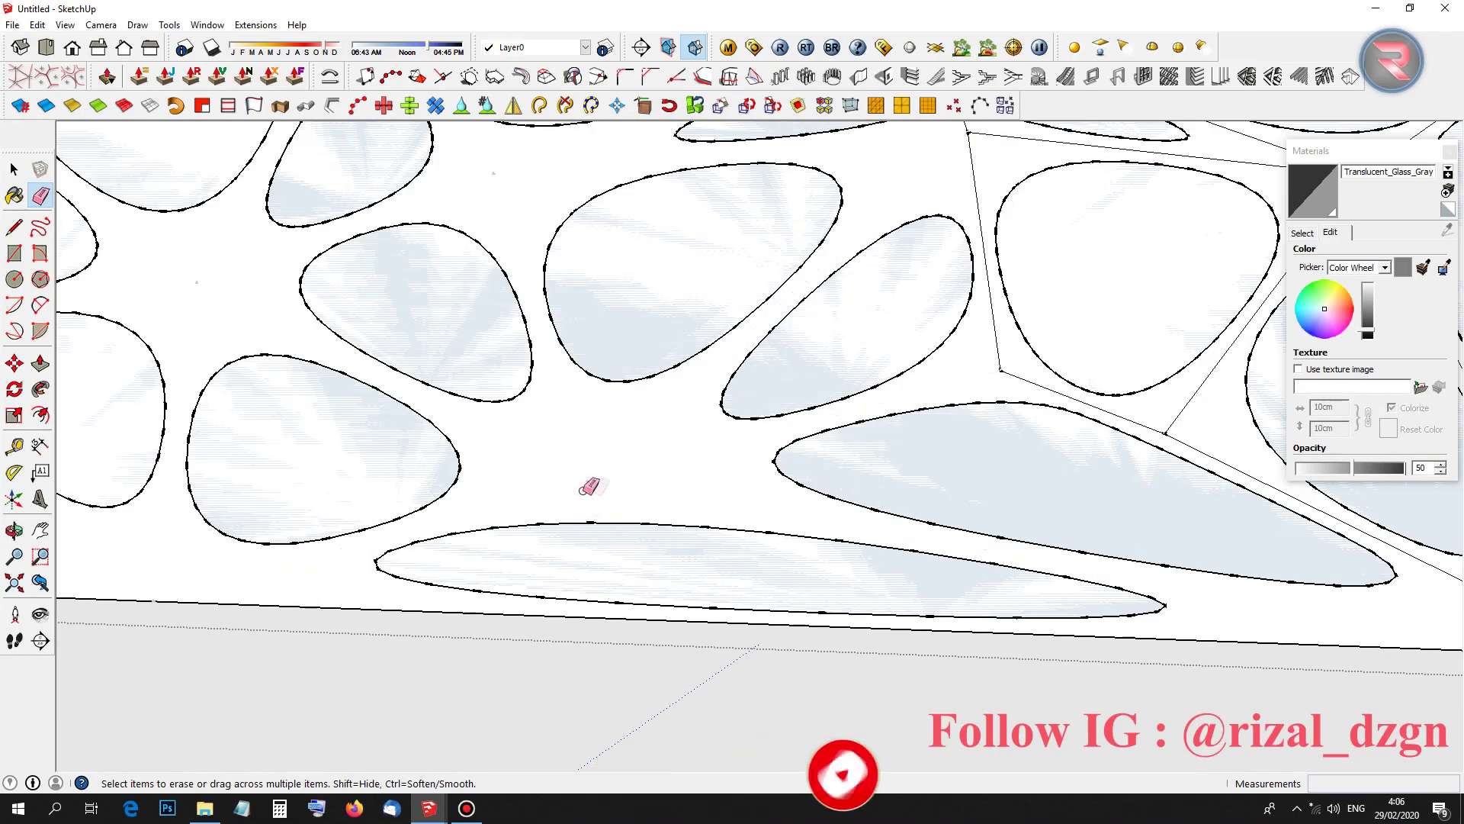
scroll(912, 327, down, 3)
scroll(887, 220, up, 3)
Erase the remaining stray diagonal edges between the blobs
drag(887, 220, 883, 300)
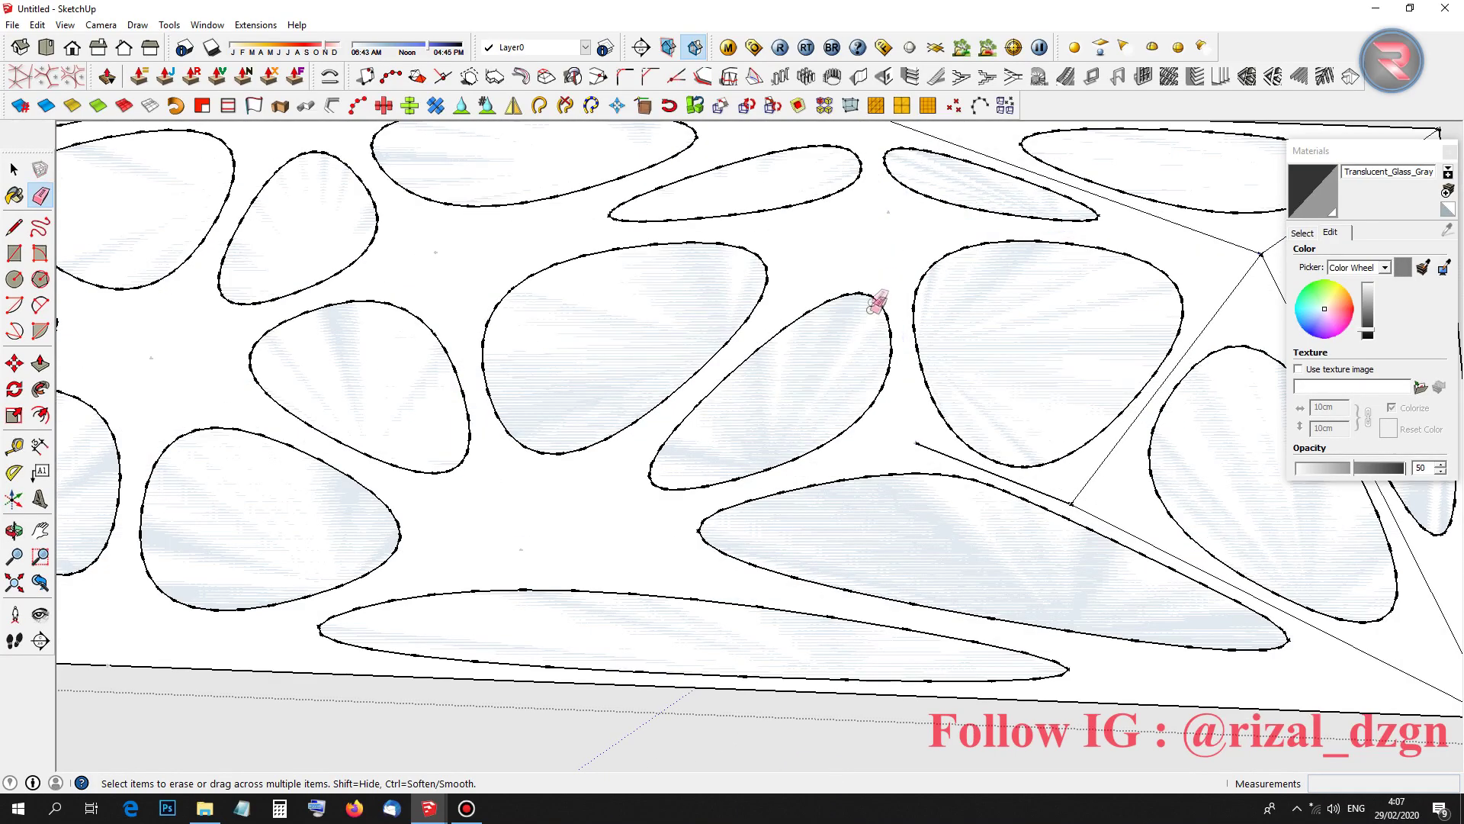
scroll(882, 301, down, 3)
scroll(887, 356, up, 3)
mouse_move(887, 357)
mouse_down()
mouse_move(922, 392)
mouse_move(859, 425)
mouse_up()
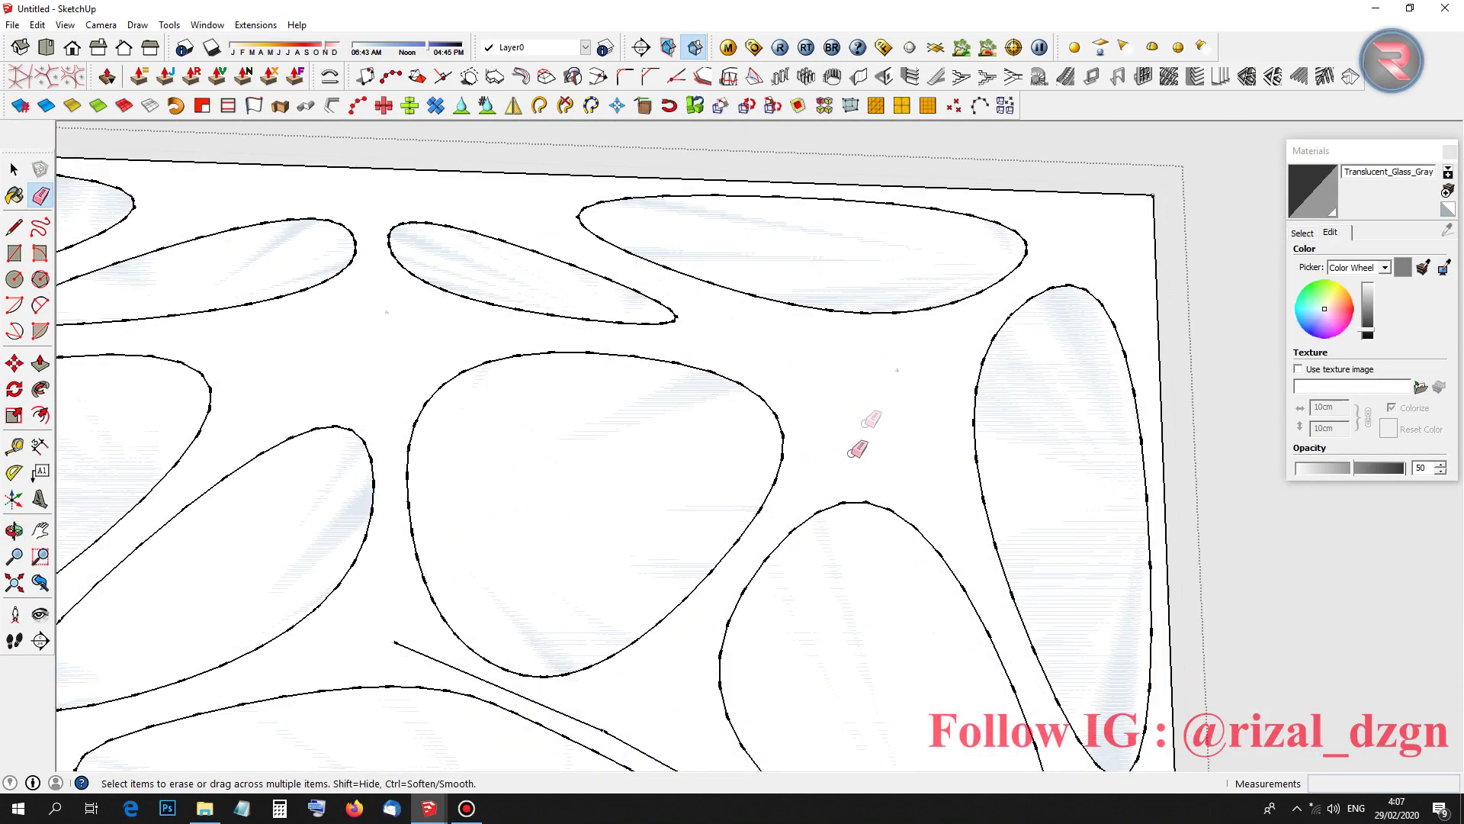
scroll(676, 588, down, 3)
scroll(832, 423, up, 3)
scroll(831, 423, up, 3)
drag(843, 432, 883, 419)
scroll(883, 419, down, 3)
scroll(821, 422, down, 3)
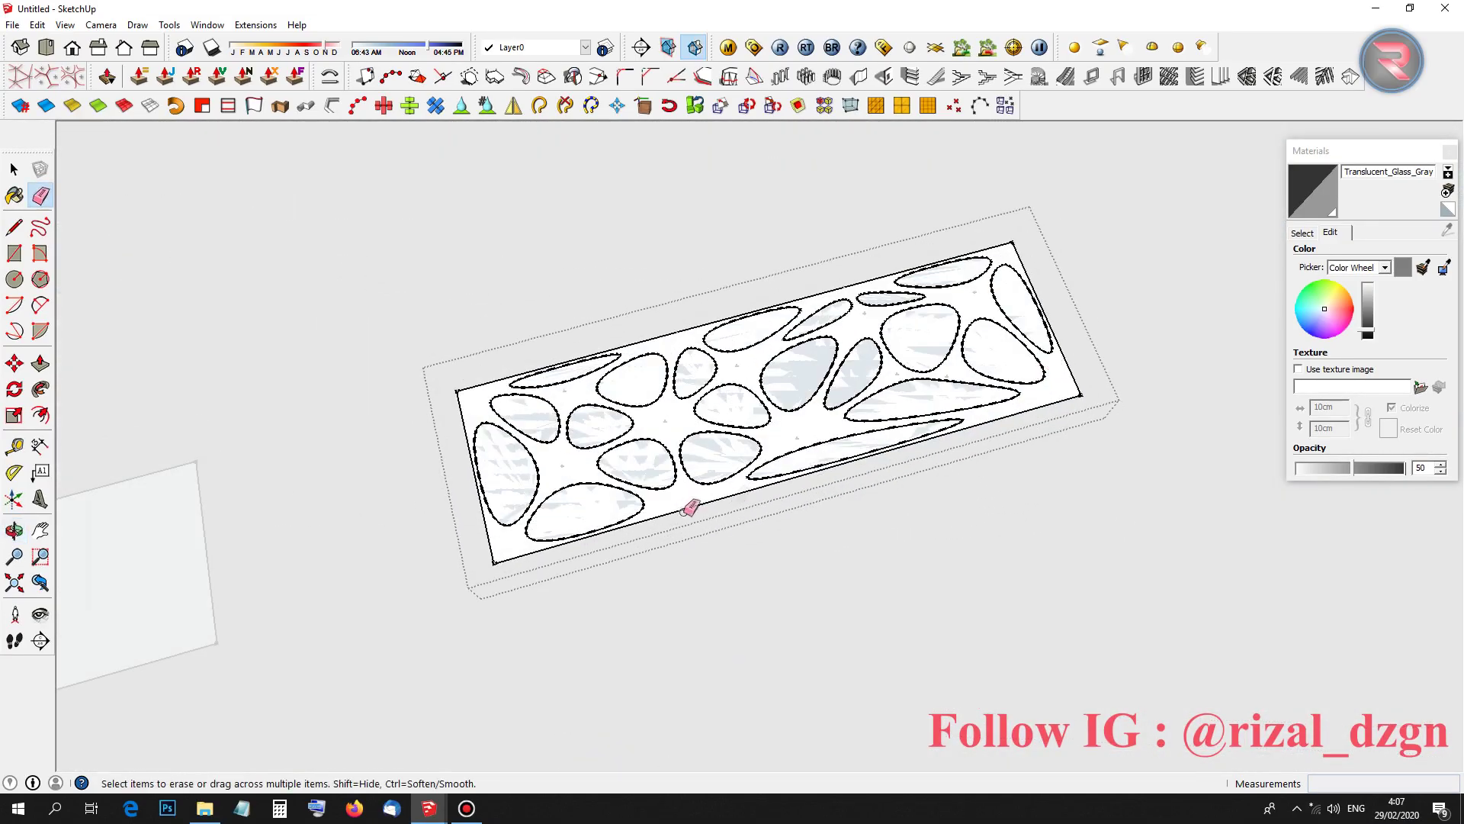
Switch to Top view and window-select the whole perforated panel
key(F2)
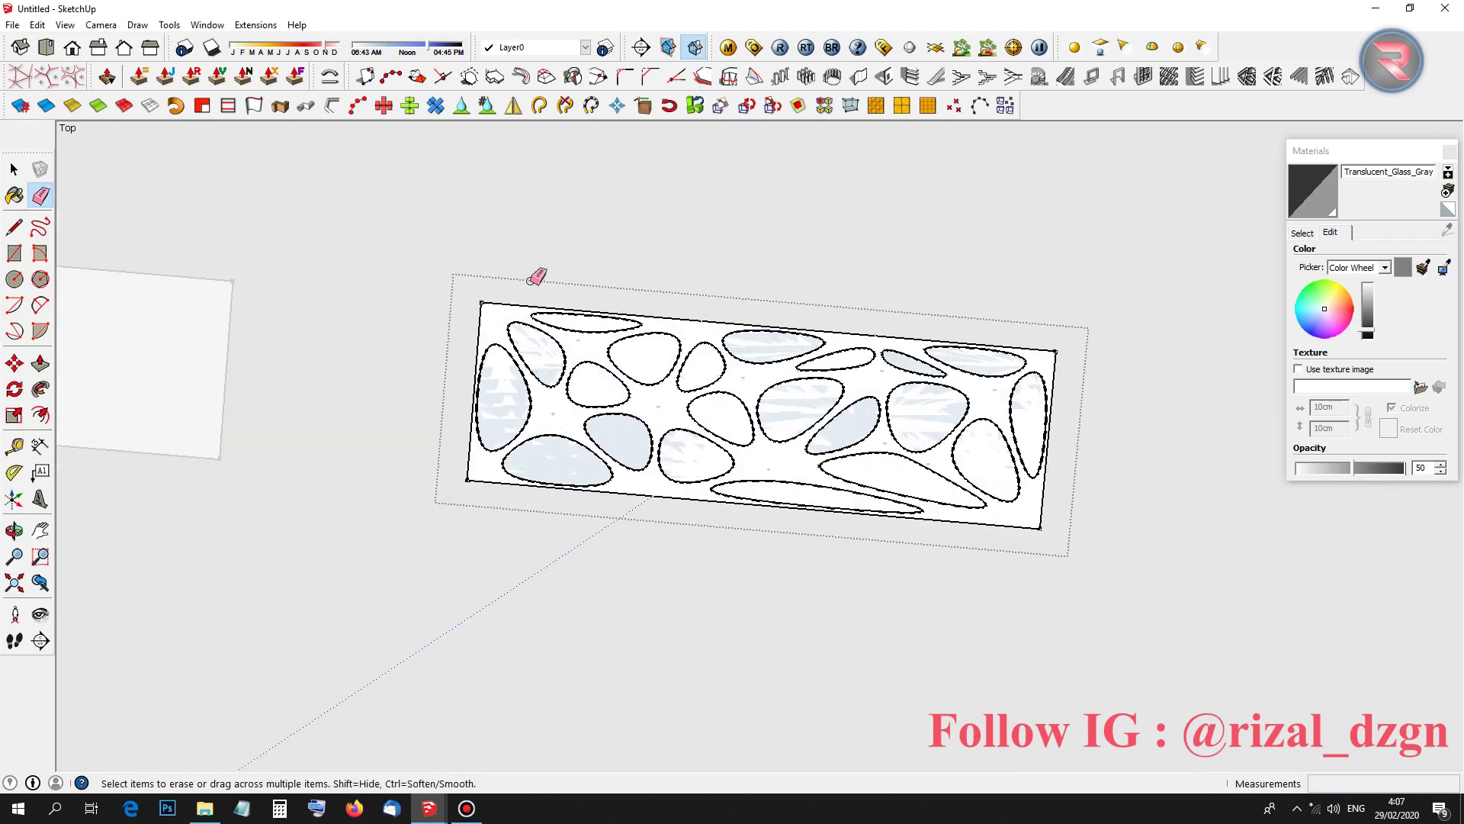
middle_drag(536, 278, 496, 212)
key(space)
drag(412, 249, 882, 584)
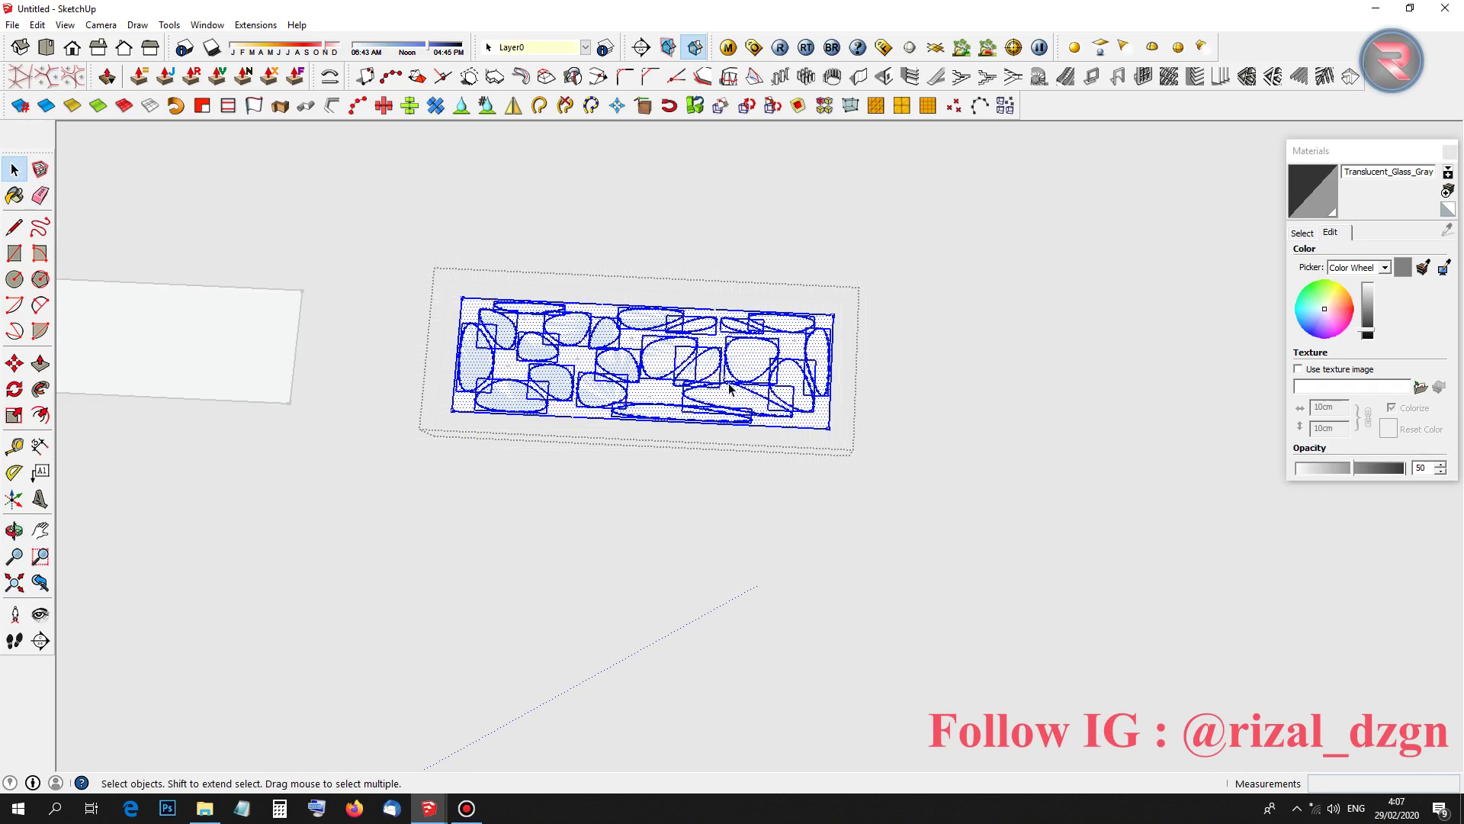
Explode the selected panel group into loose geometry
scroll(690, 370, up, 2)
right_click(680, 367)
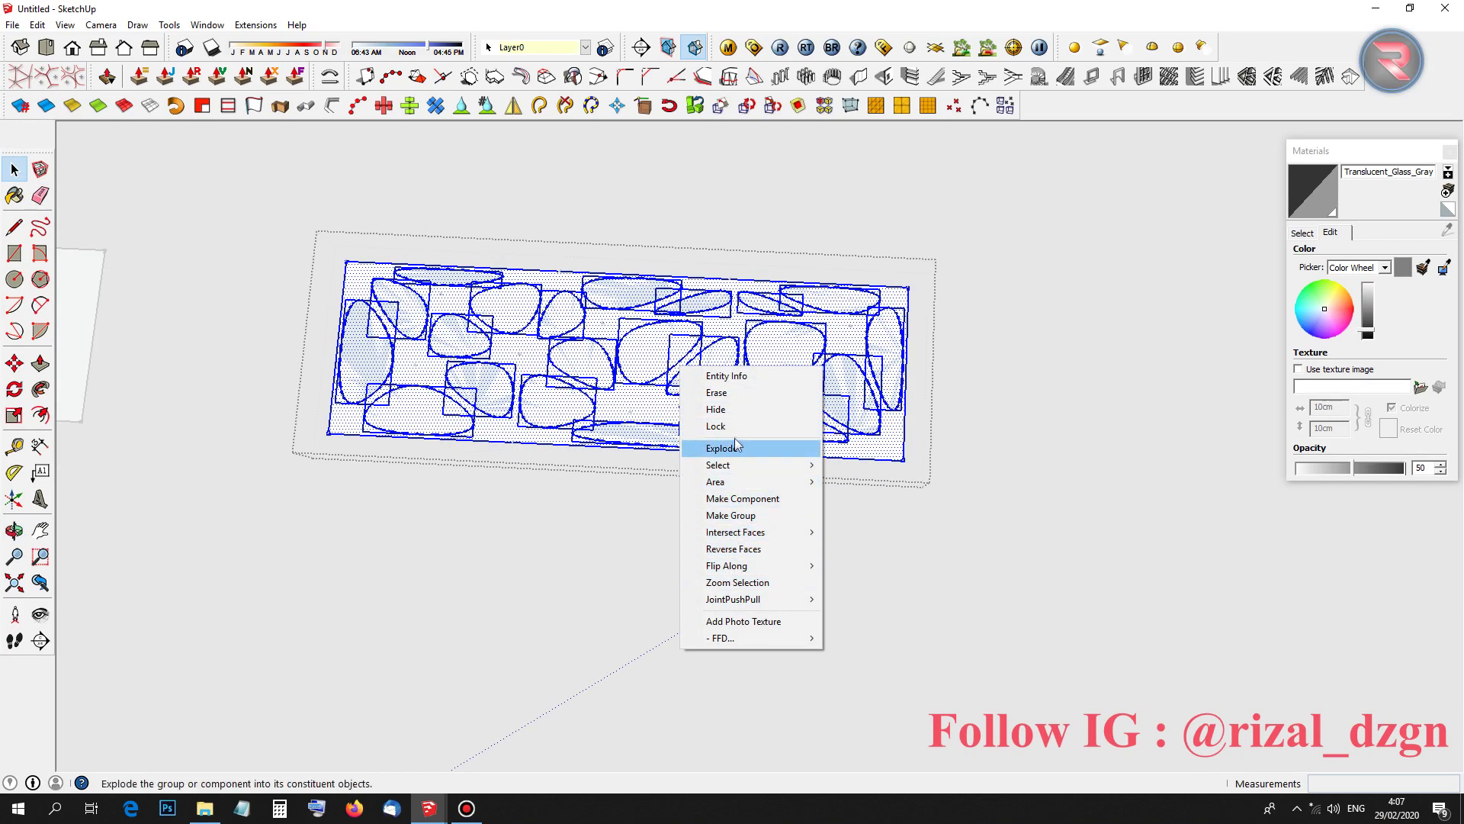
click(737, 455)
mouse_move(736, 461)
middle_down()
mouse_move(389, 531)
mouse_move(422, 471)
middle_up()
scroll(410, 511, down, 2)
Measure the panel from its left to right edge with the Tape Measure: 807cm
key(space)
key(t)
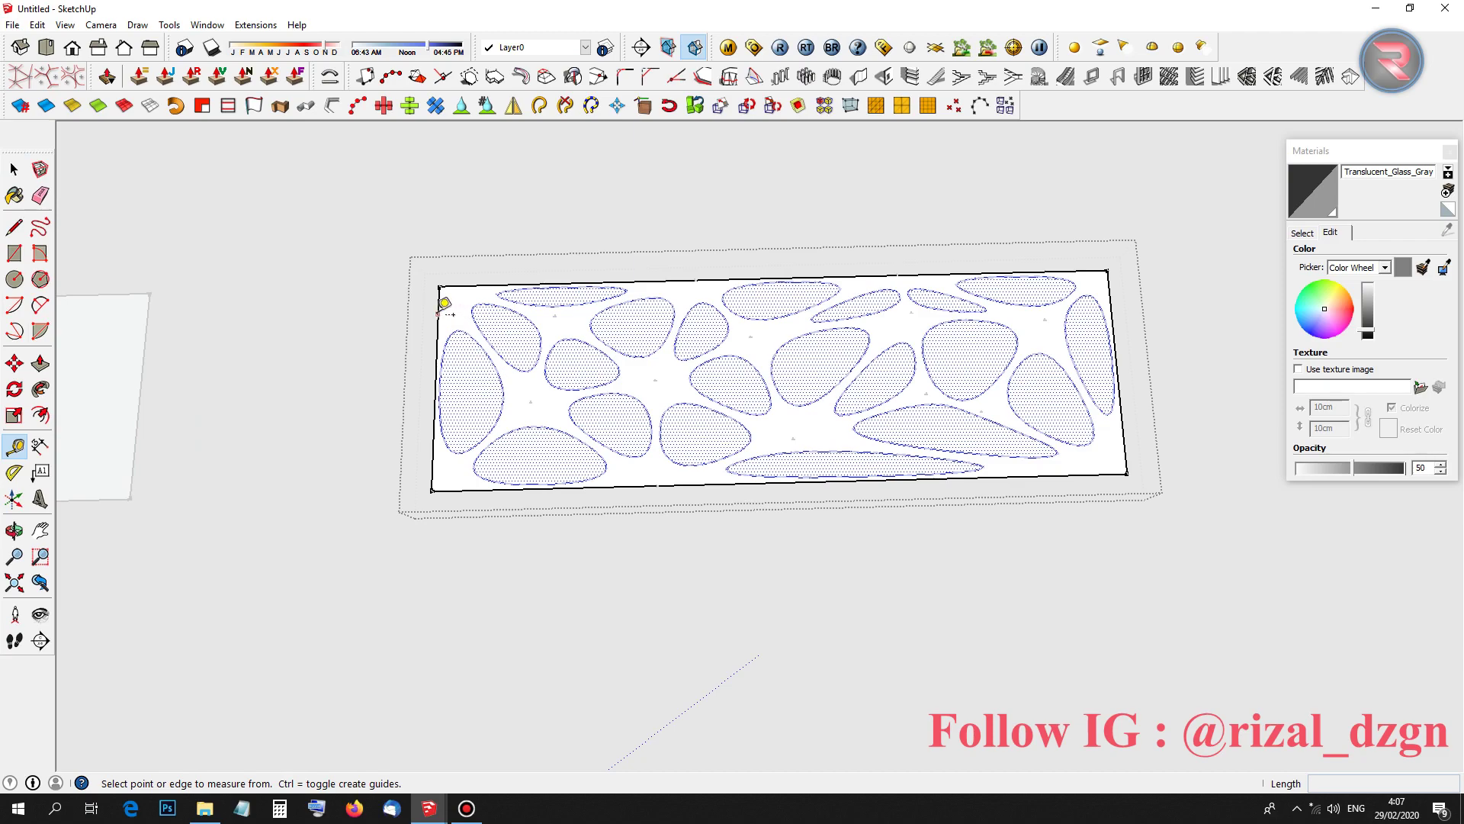
click(439, 312)
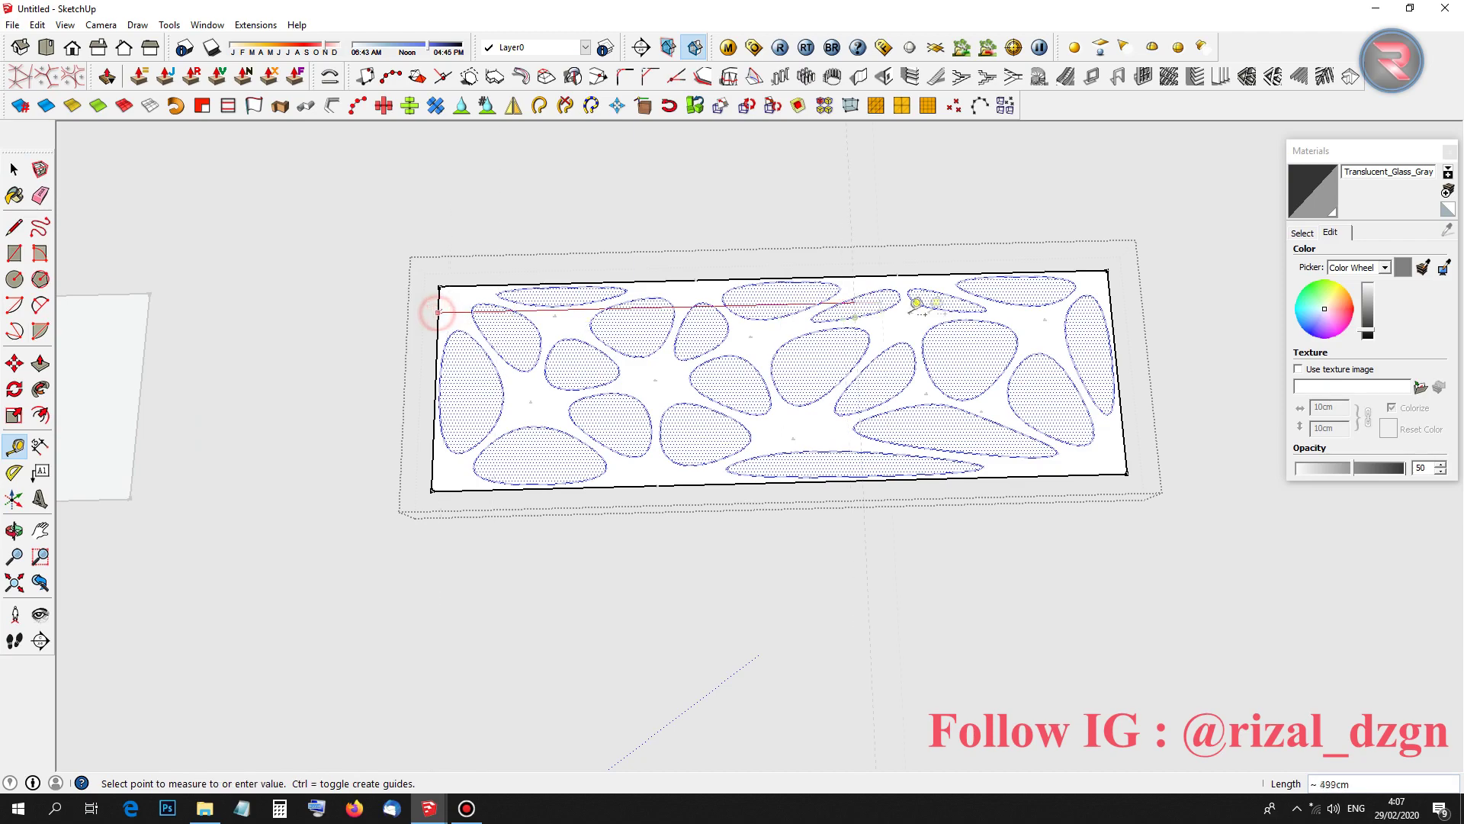
click(1101, 286)
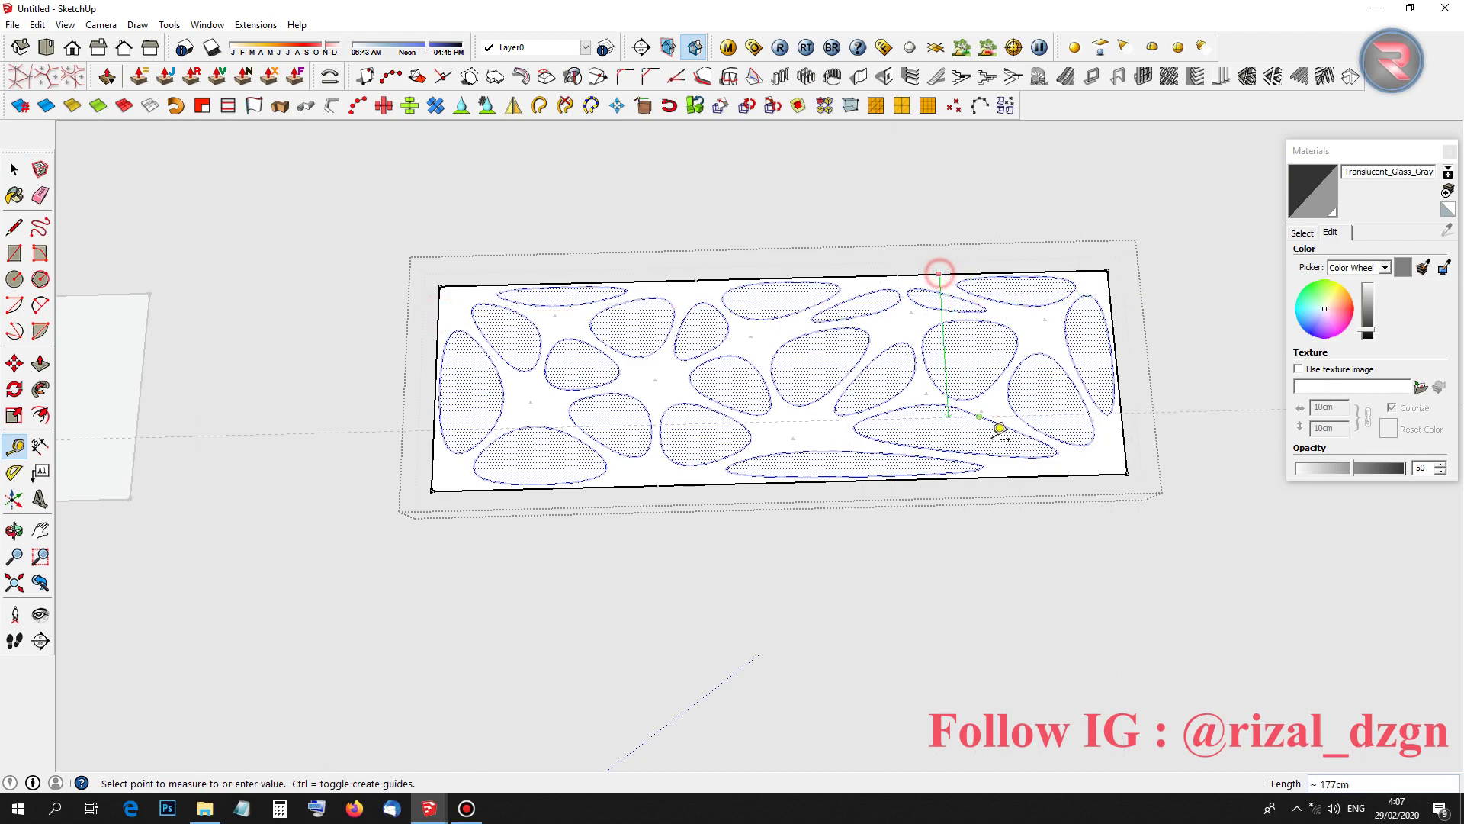
click(1019, 462)
scroll(506, 409, up, 1)
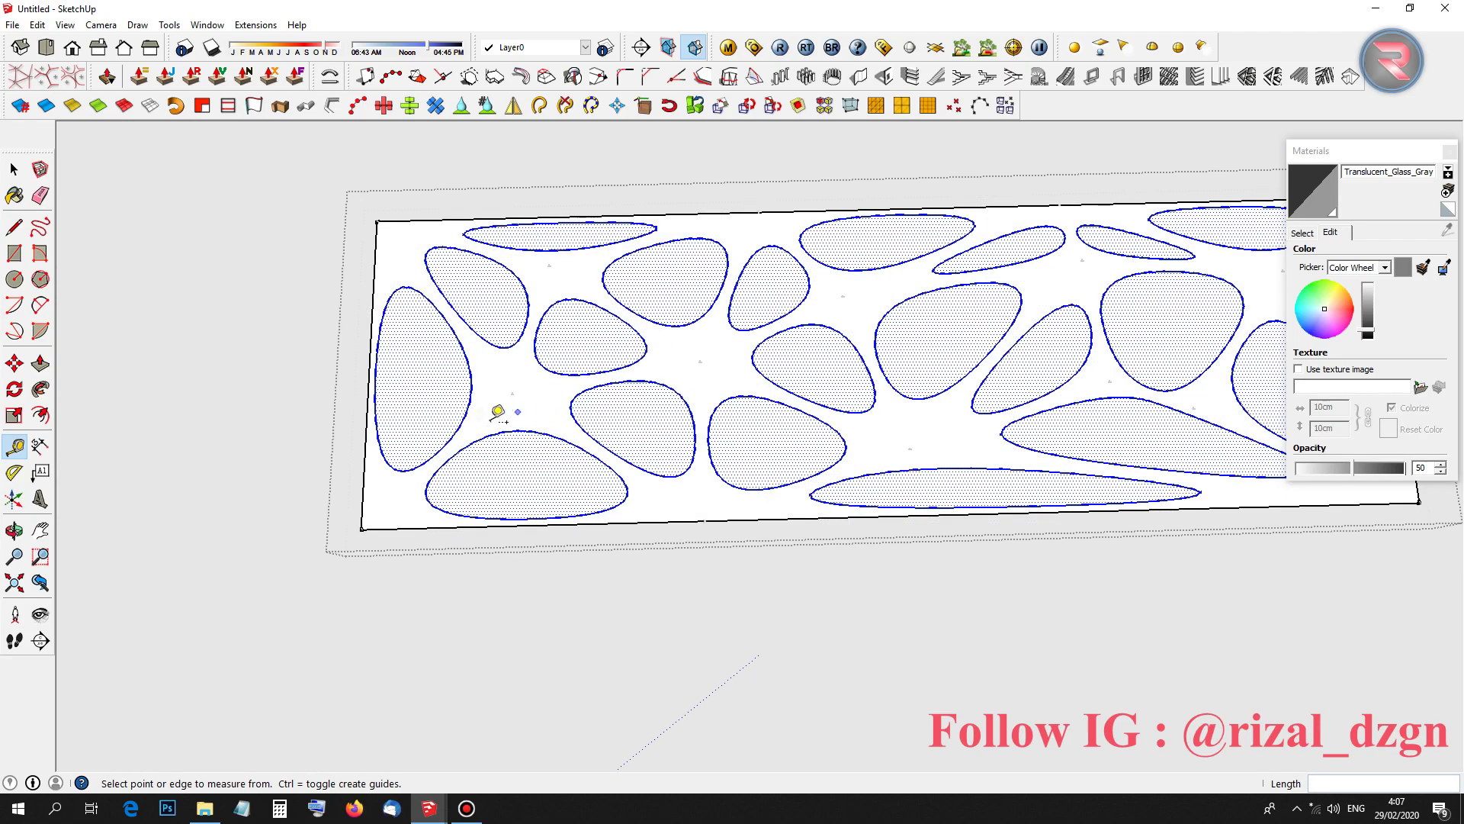
scroll(461, 402, up, 1)
scroll(432, 374, up, 1)
Select the large left blob face
key(space)
scroll(432, 373, down, 1)
click(432, 369)
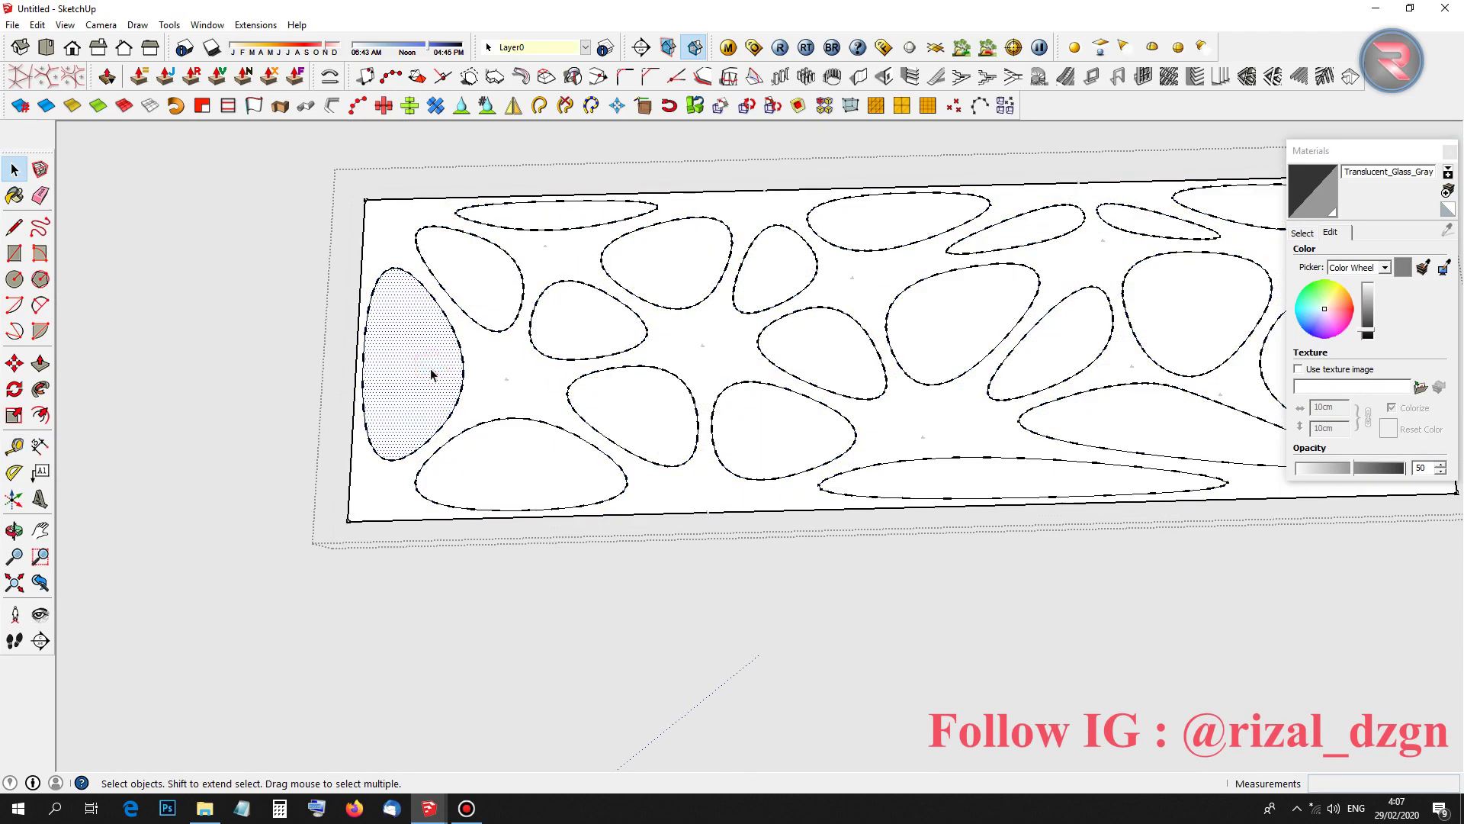
Select ten blob faces across the middle and right of the panel
scroll(421, 332, up, 2)
scroll(419, 351, down, 1)
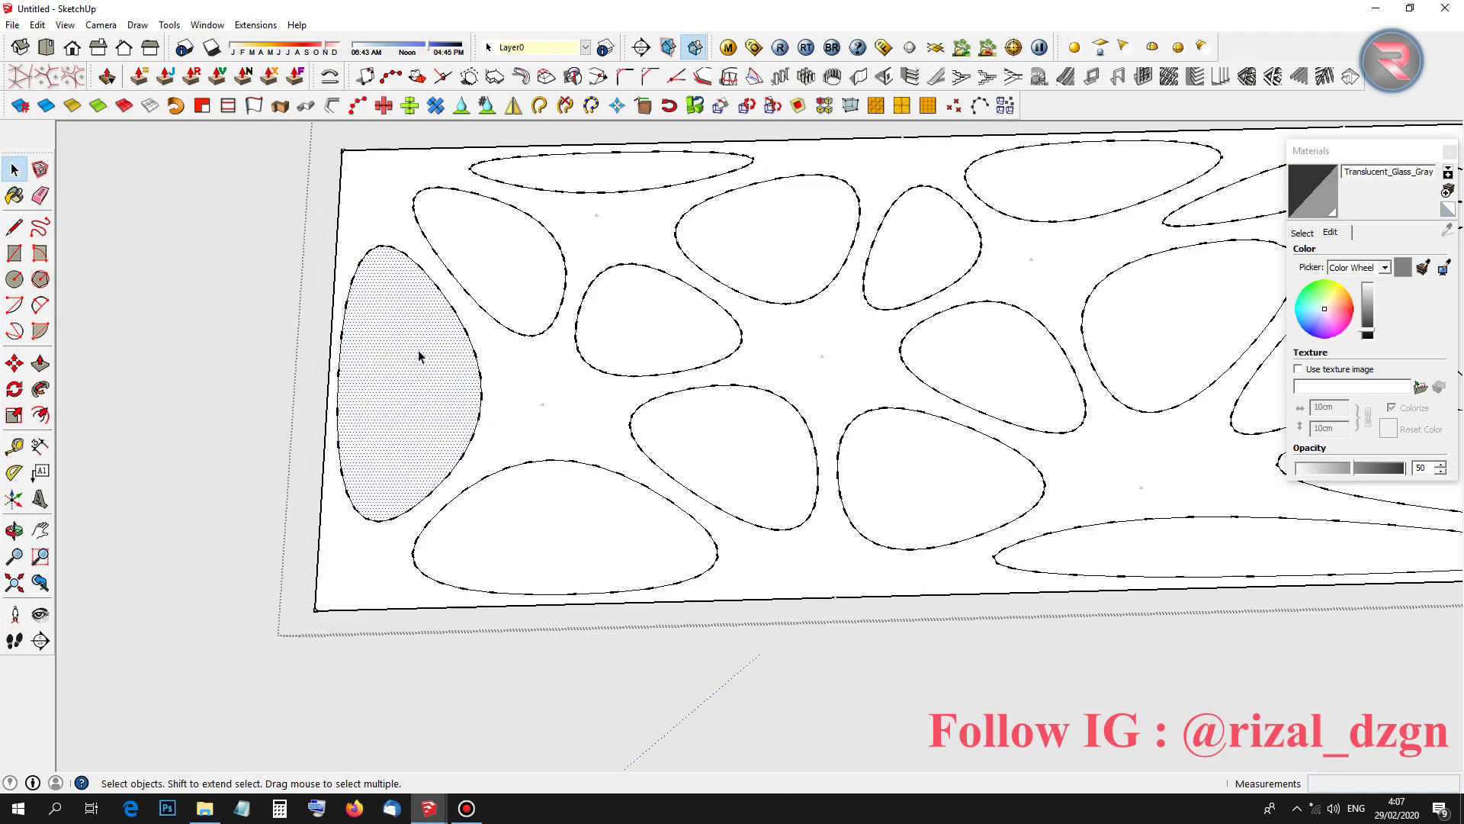
click(668, 347)
click(713, 465)
click(765, 245)
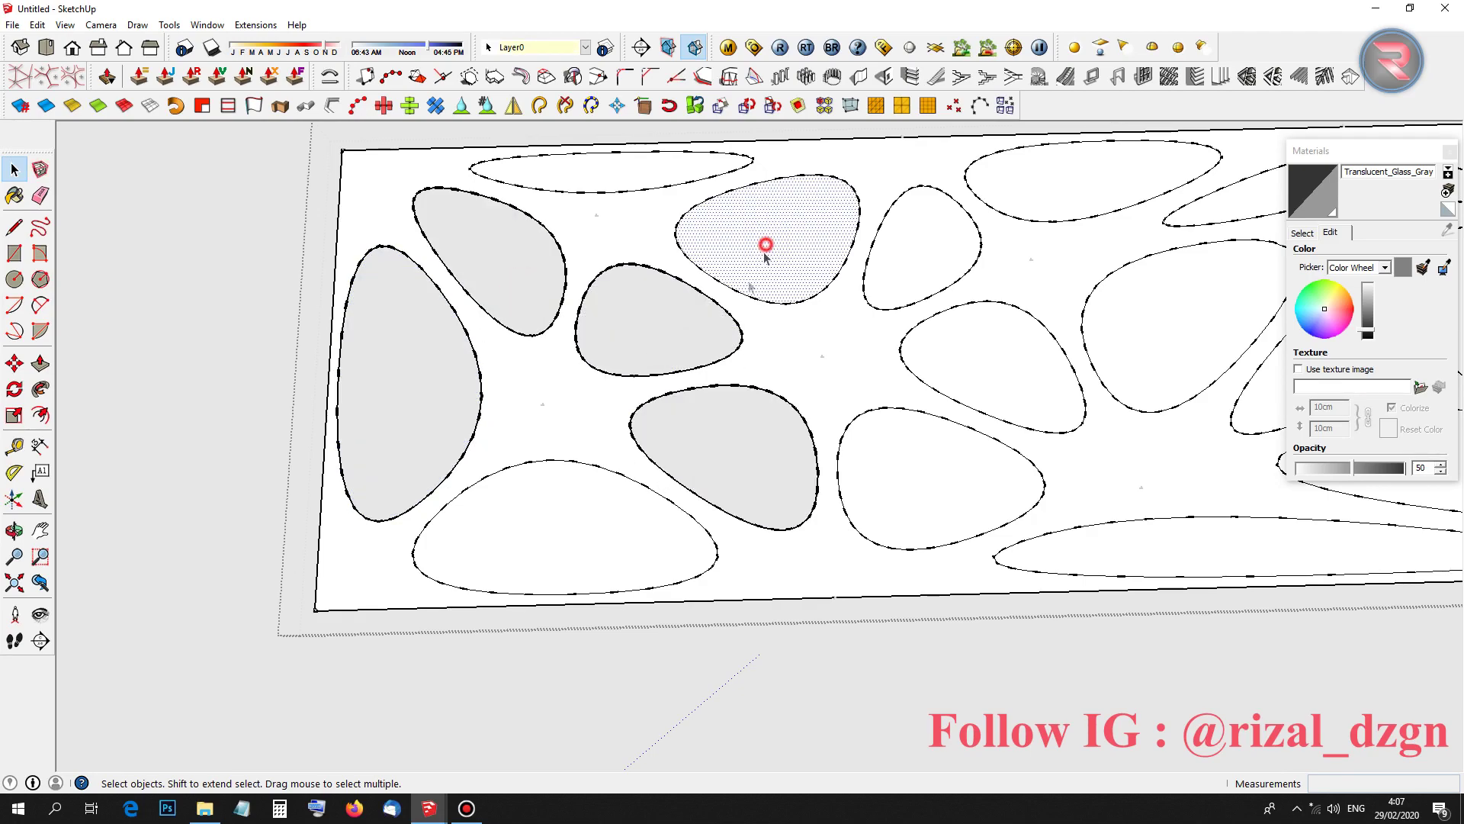
click(571, 522)
click(878, 483)
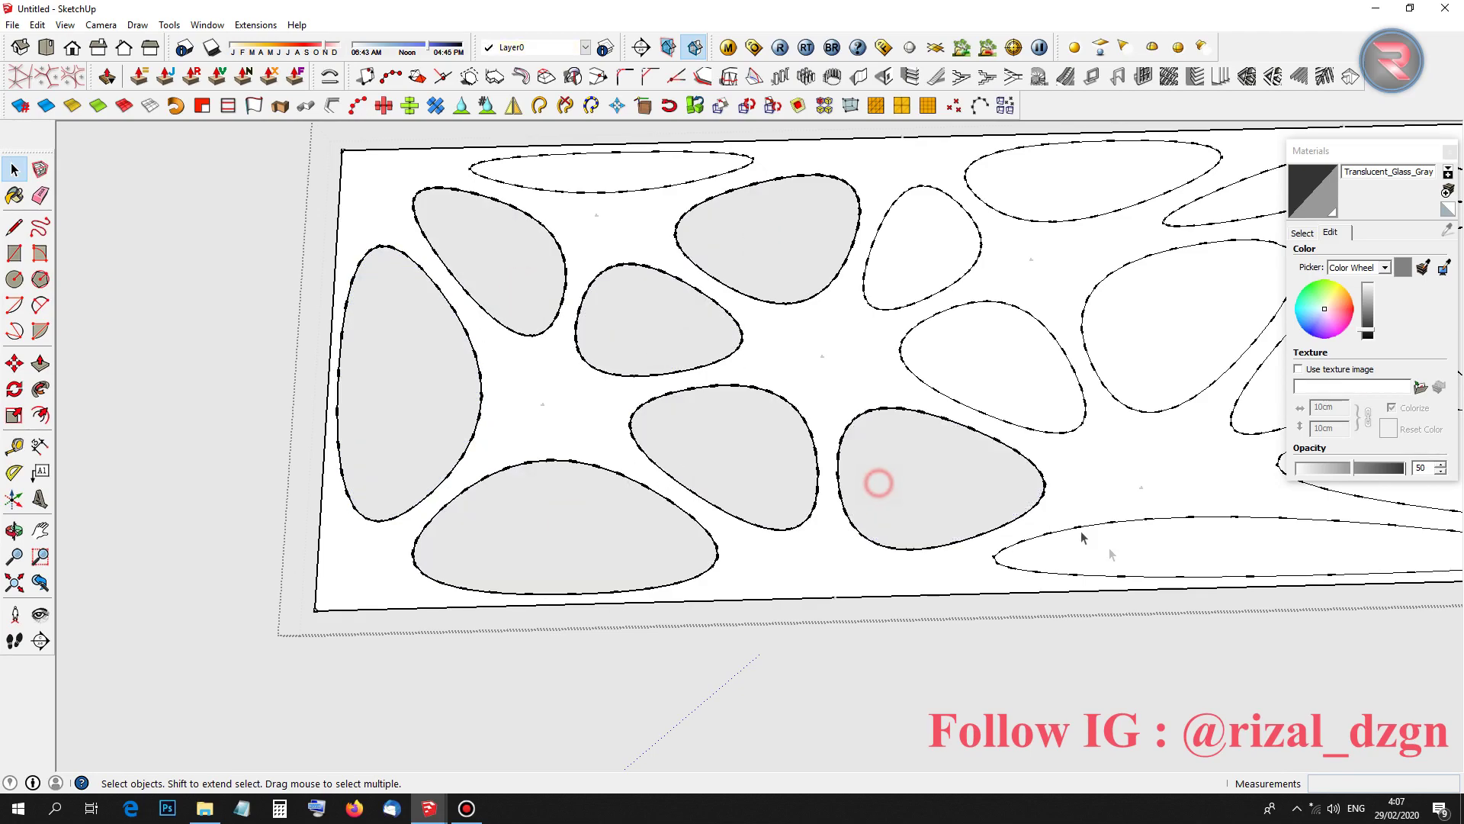
click(1156, 553)
click(1014, 353)
click(1121, 317)
click(915, 232)
click(1034, 186)
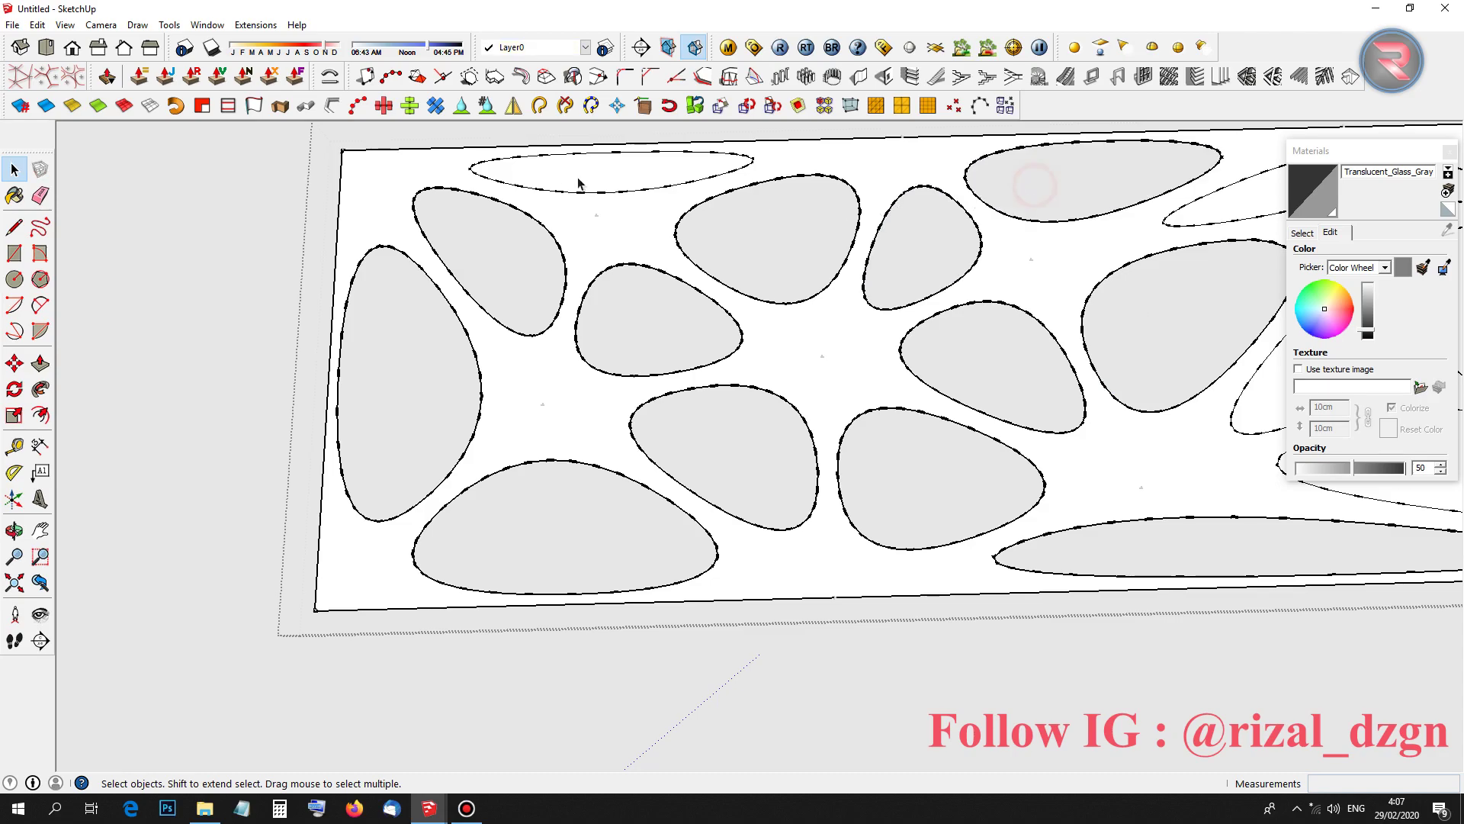
Select the remaining lower-right, far-right and upper-right blob faces
scroll(912, 357, down, 3)
scroll(922, 343, up, 2)
click(1051, 391)
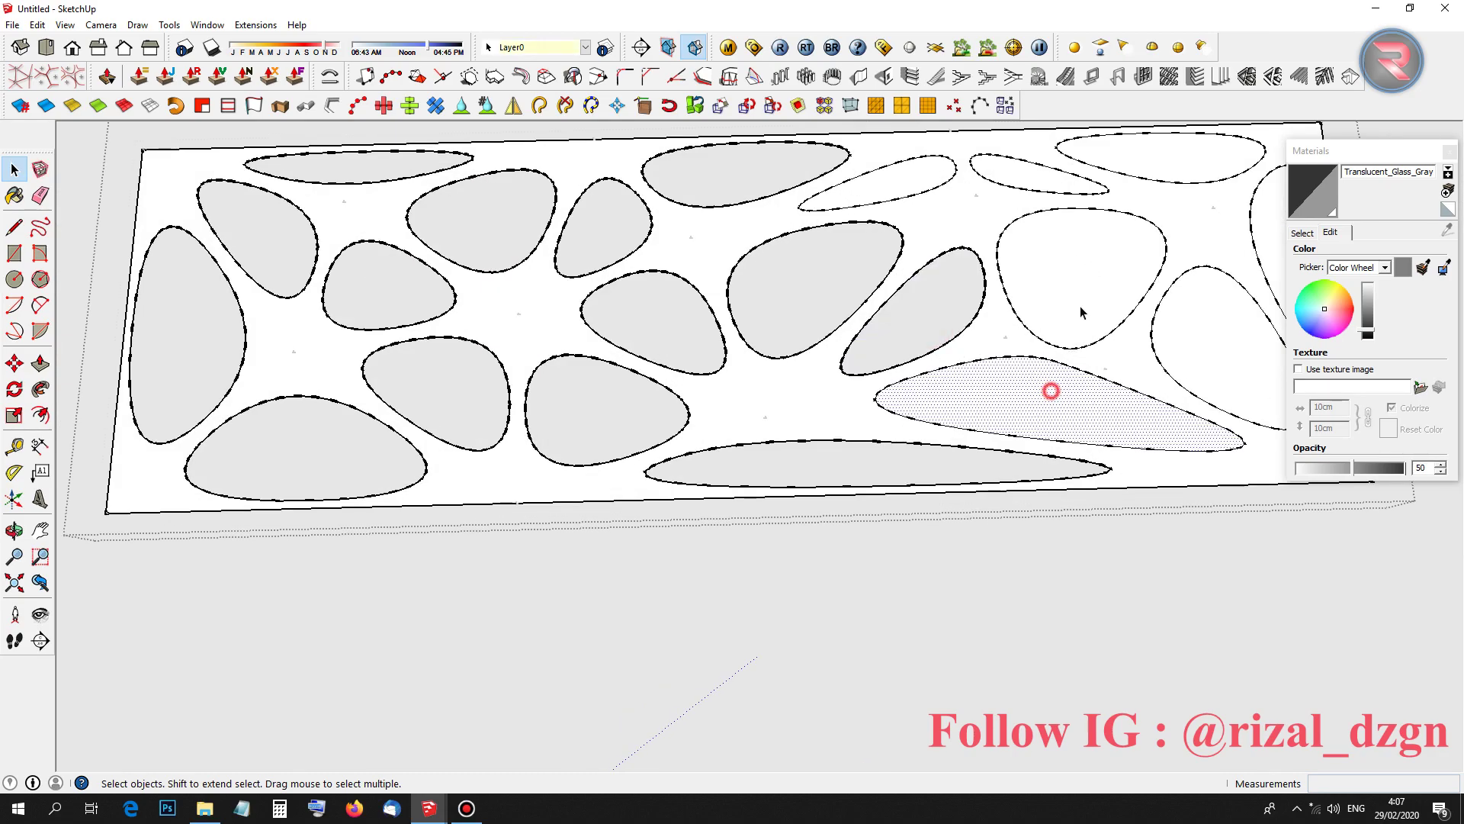
click(1104, 251)
scroll(1185, 326, down, 3)
scroll(1185, 326, up, 3)
click(1256, 273)
click(1127, 196)
click(966, 204)
click(836, 223)
Clear the selection and select the panel's white frame face
key(Escape)
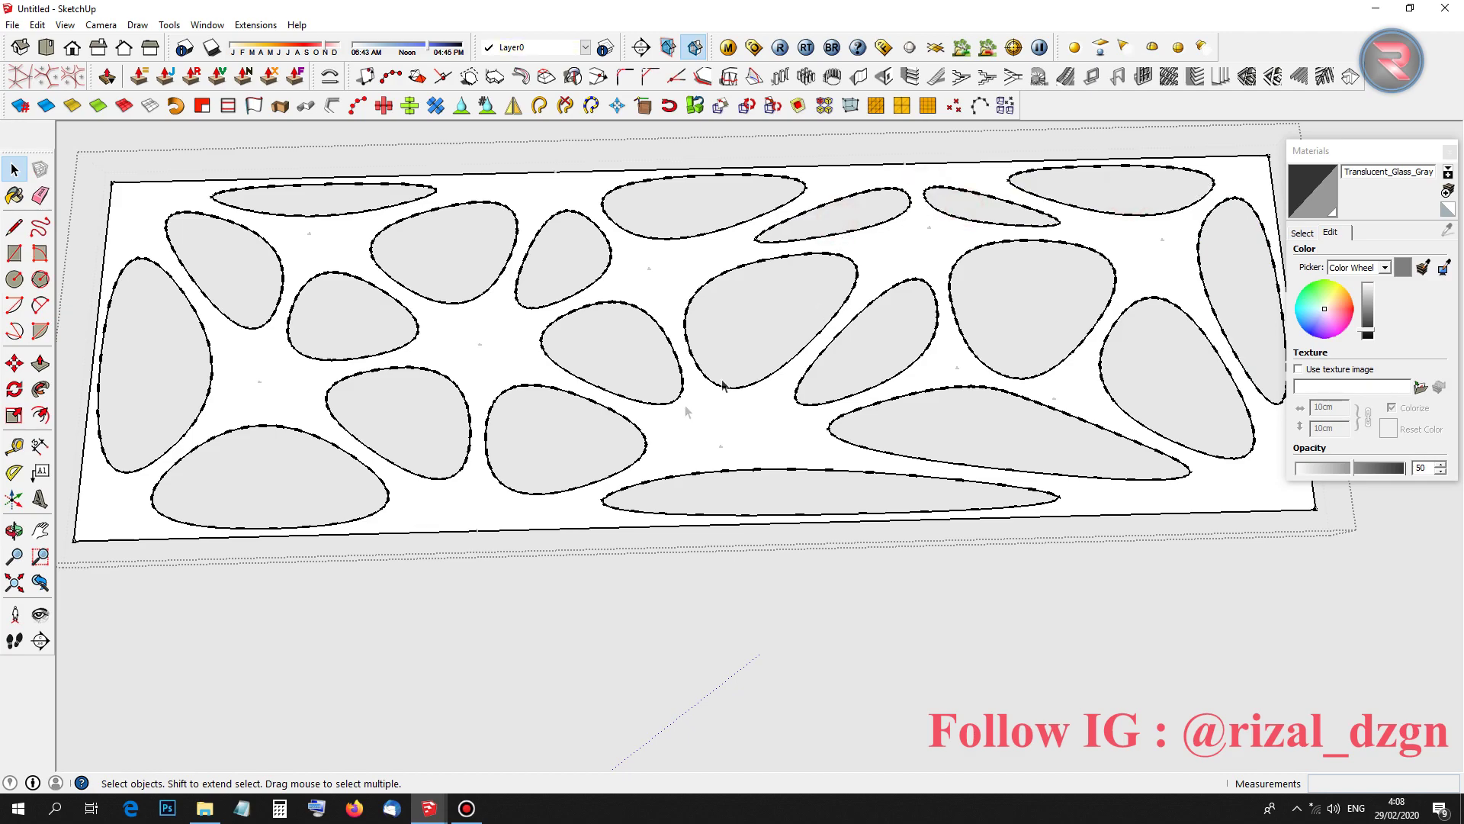
scroll(521, 366, down, 3)
scroll(521, 365, up, 3)
click(521, 363)
Push/Pull the panel frame face up 20cm so the blob holes get walls
key(p)
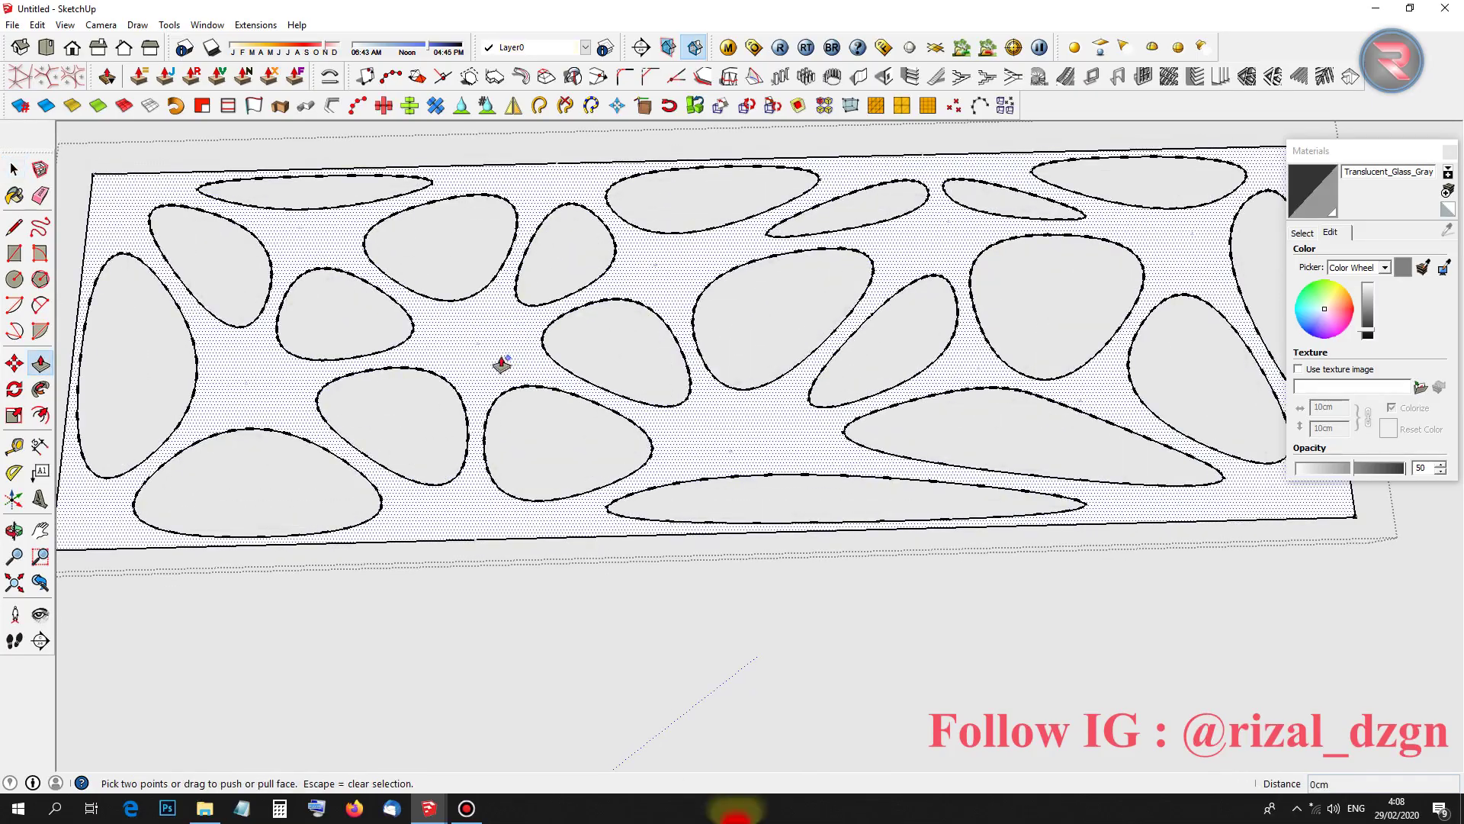
scroll(496, 360, down, 3)
scroll(402, 468, down, 3)
scroll(425, 409, up, 4)
mouse_move(425, 409)
middle_down()
mouse_move(605, 288)
mouse_move(421, 555)
middle_up()
scroll(421, 555, up, 3)
click(468, 510)
click(455, 482)
text(20)
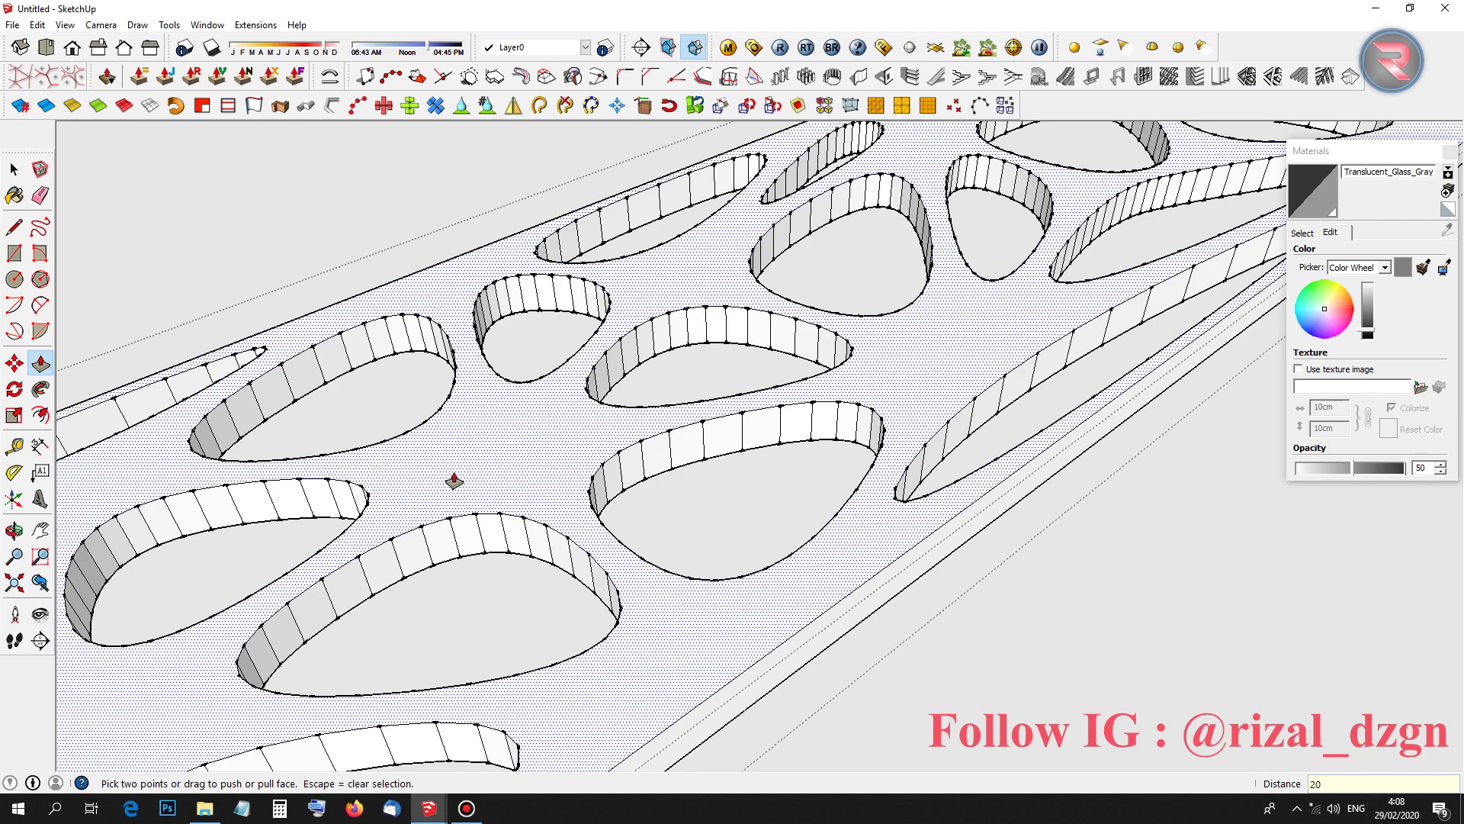
key(Return)
scroll(454, 480, down, 3)
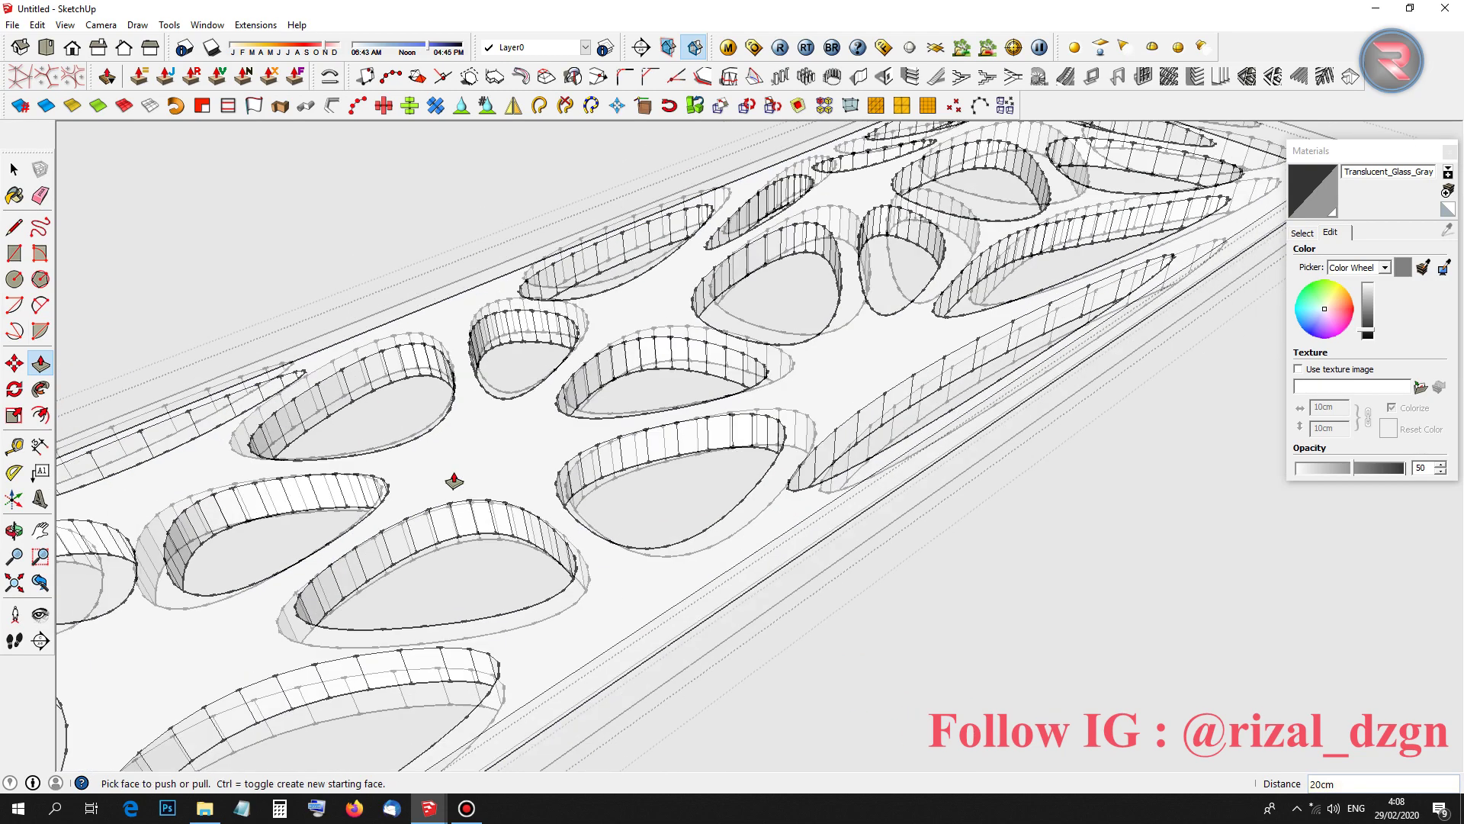
scroll(454, 481, down, 3)
scroll(381, 503, down, 3)
scroll(270, 555, down, 2)
key(space)
Delete the flat slanted rectangle and rotate the perforated panel 90° upright
click(268, 452)
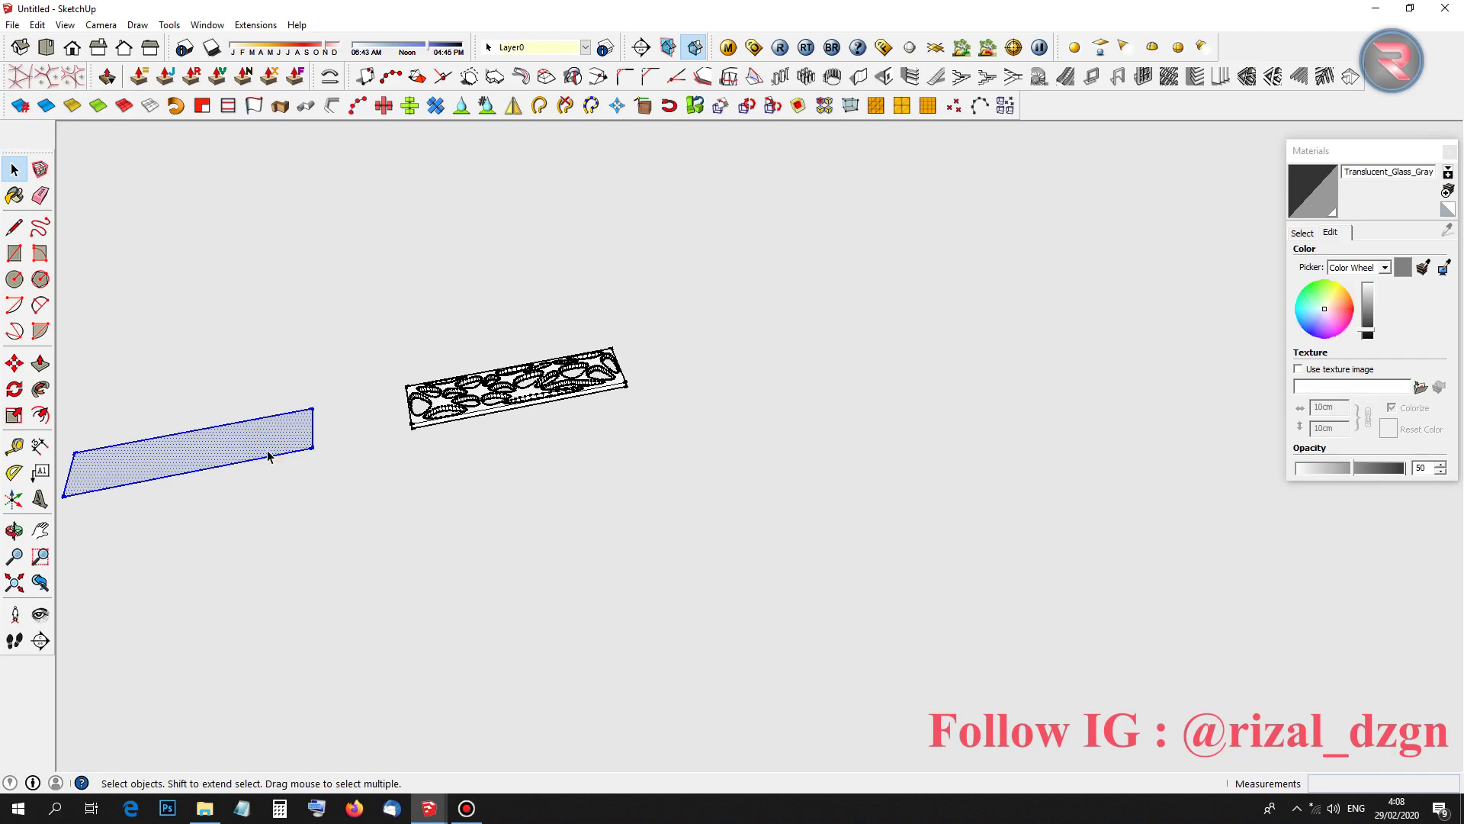
key(Delete)
click(406, 428)
key(m)
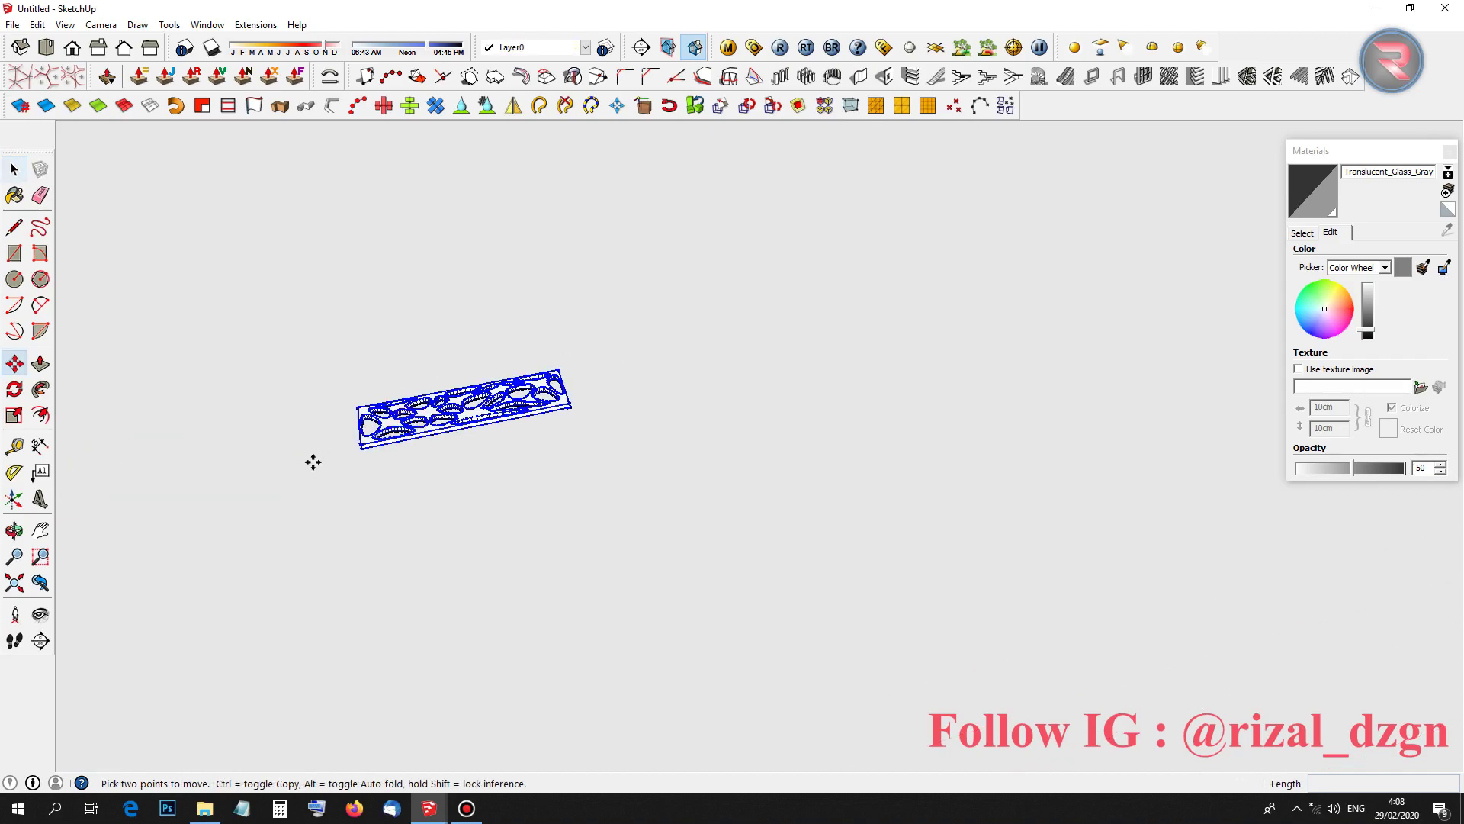
middle_drag(314, 461, 852, 202)
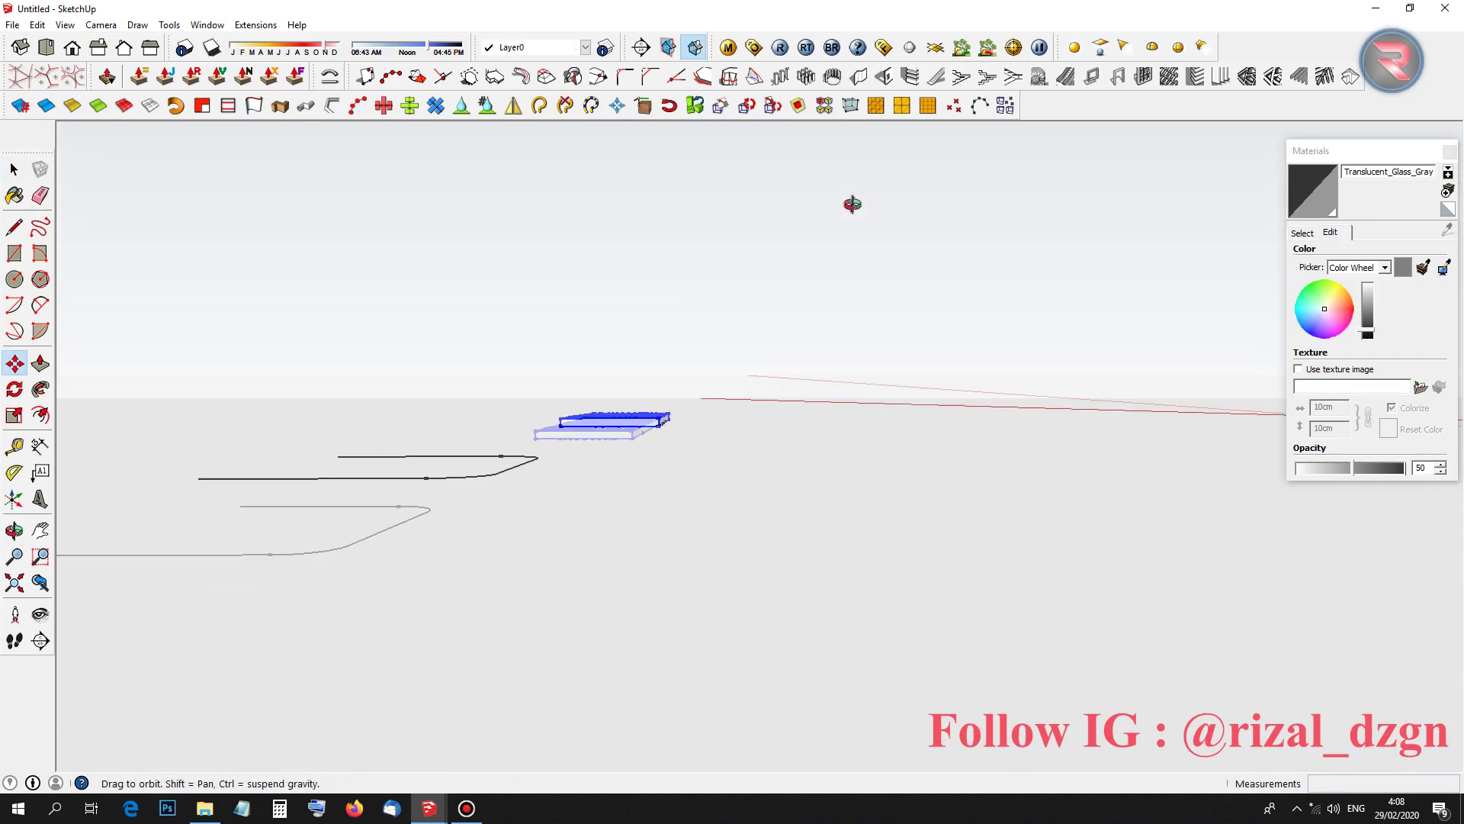
click(552, 429)
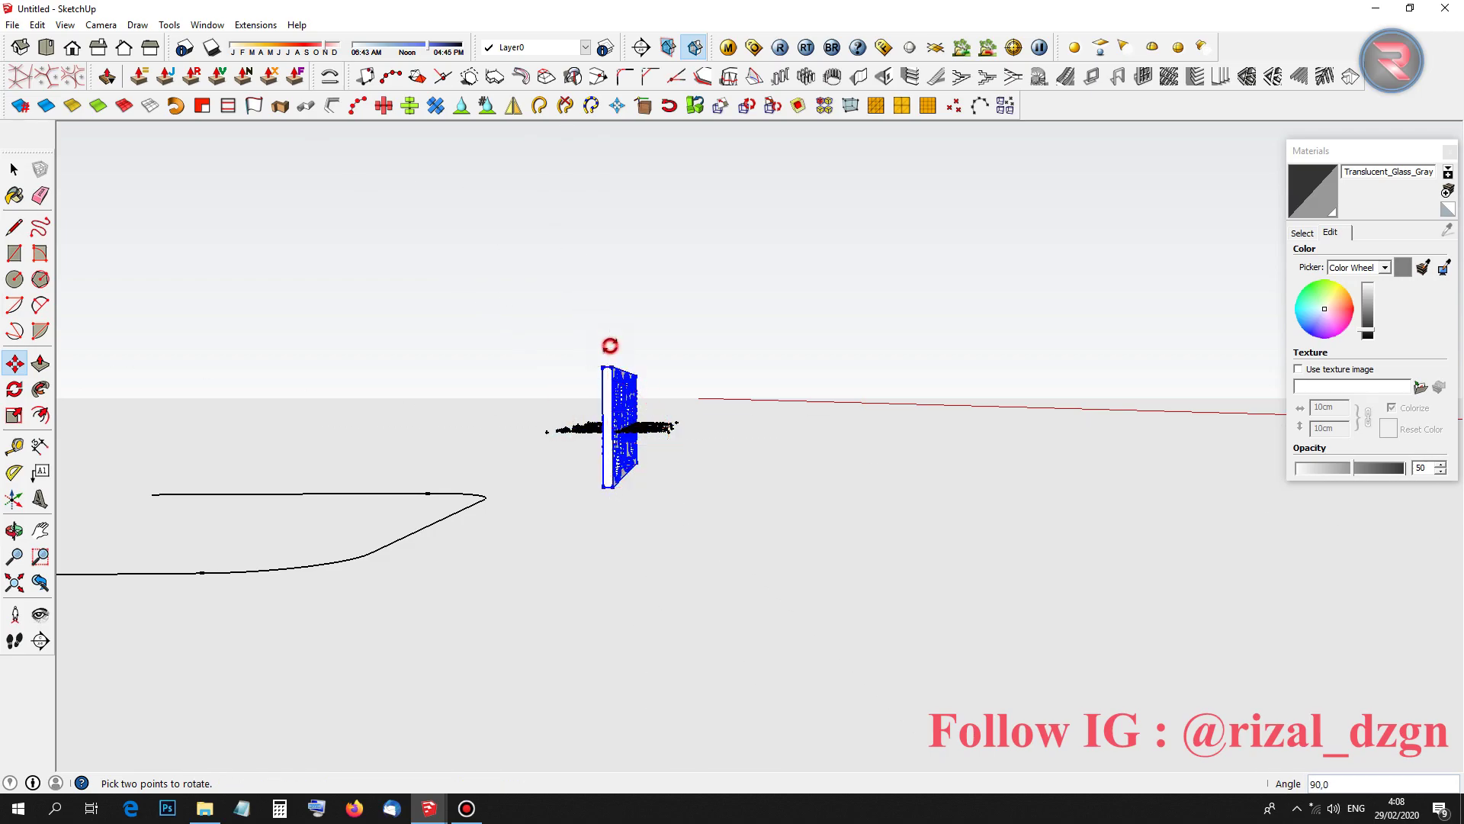
Move the upright panel by its bottom corner to near the rounded path
middle_drag(608, 345, 340, 645)
scroll(549, 363, up, 2)
scroll(580, 407, up, 3)
mouse_move(584, 404)
middle_down()
mouse_move(533, 425)
mouse_move(517, 630)
mouse_move(534, 619)
middle_up()
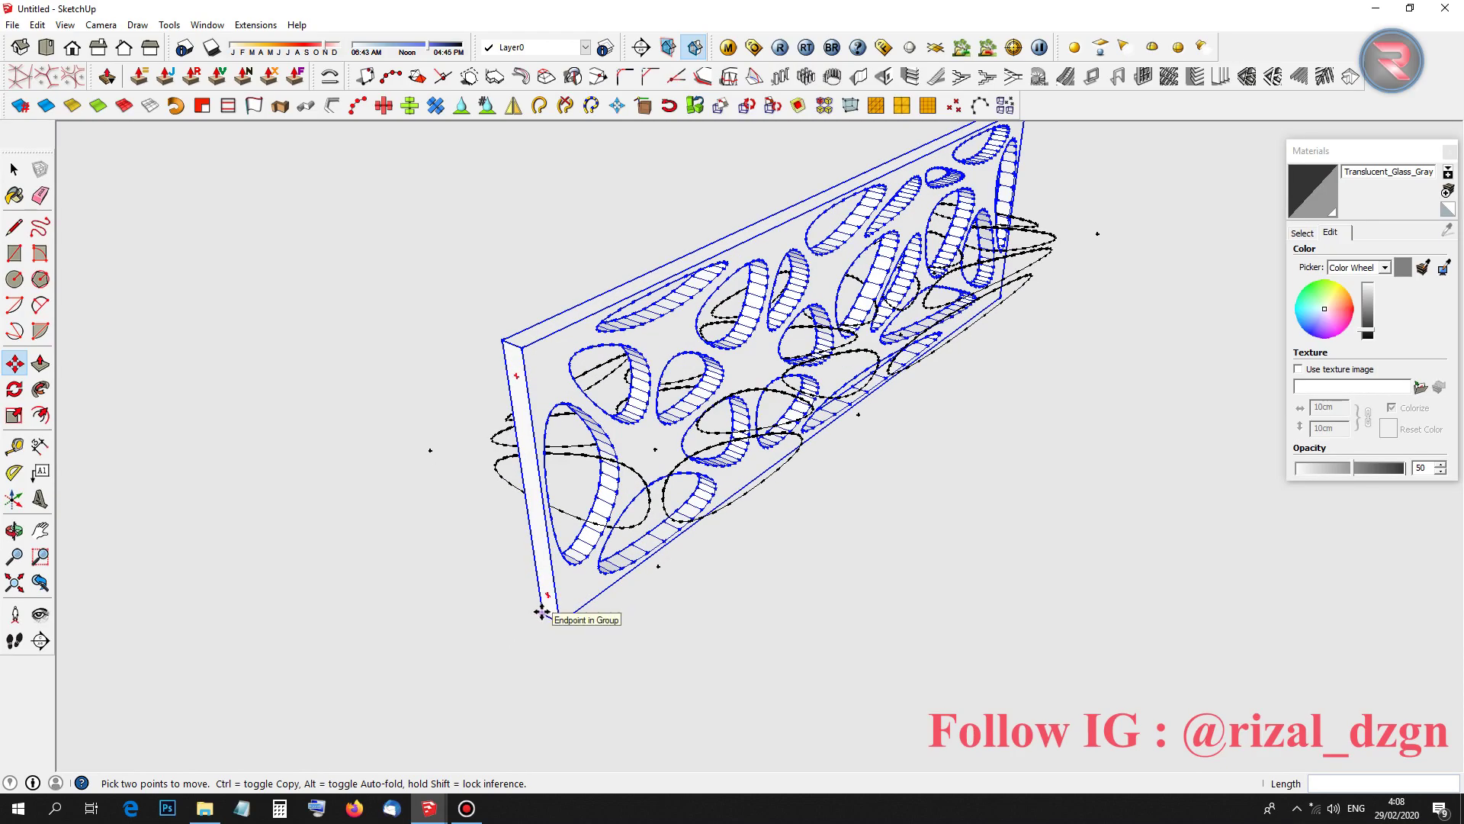
click(543, 612)
scroll(279, 680, down, 3)
scroll(793, 619, down, 2)
click(792, 620)
Reposition the panel beside the rounded path, shifting it 250cm further left
mouse_move(800, 588)
middle_down()
mouse_move(958, 644)
mouse_move(1058, 562)
mouse_move(789, 499)
middle_up()
click(1058, 562)
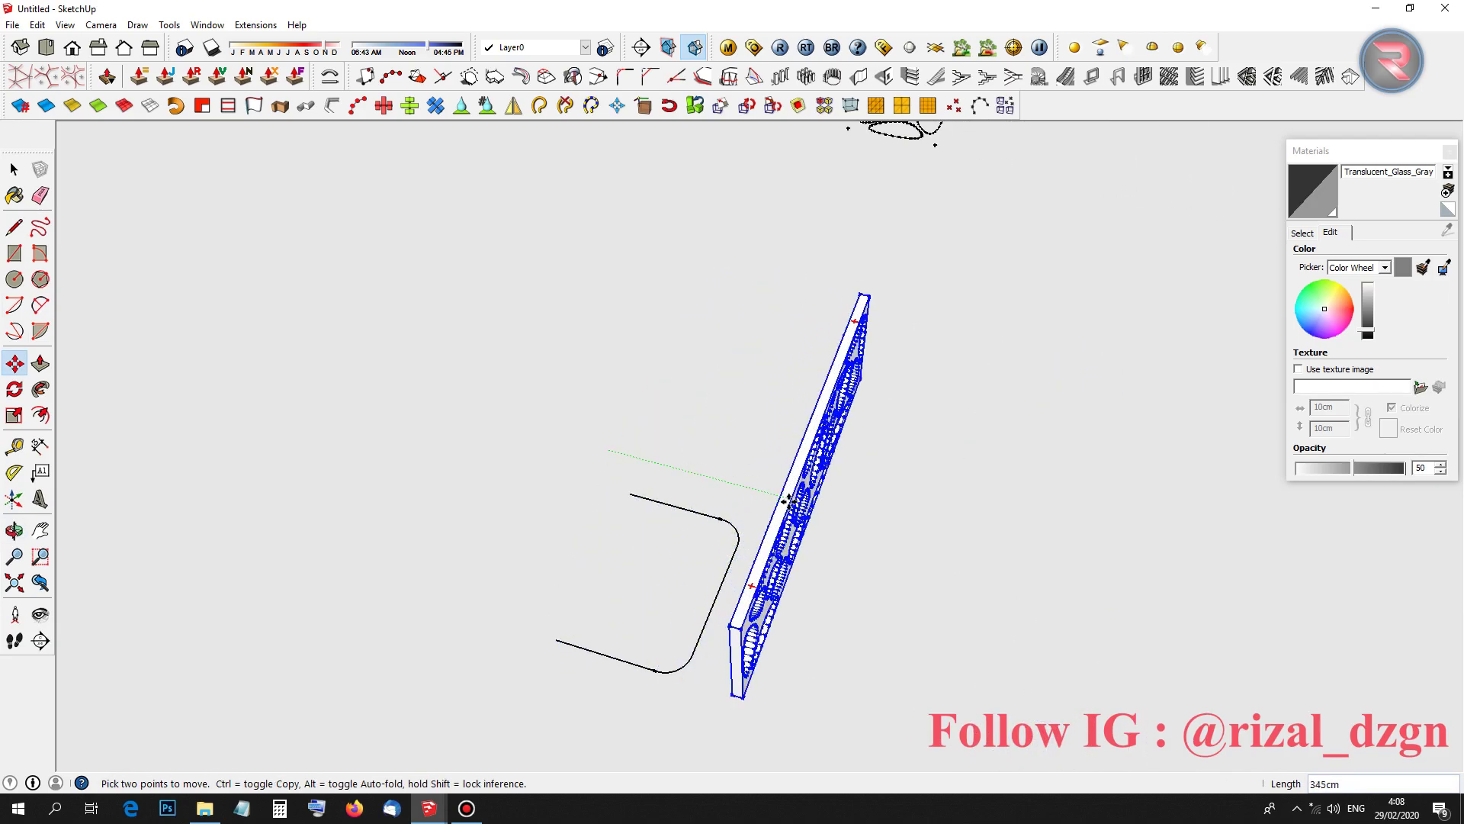
click(789, 500)
mouse_move(789, 500)
middle_down()
mouse_move(661, 563)
mouse_move(562, 332)
middle_up()
click(610, 349)
click(505, 393)
scroll(506, 396, up, 2)
scroll(505, 427, up, 2)
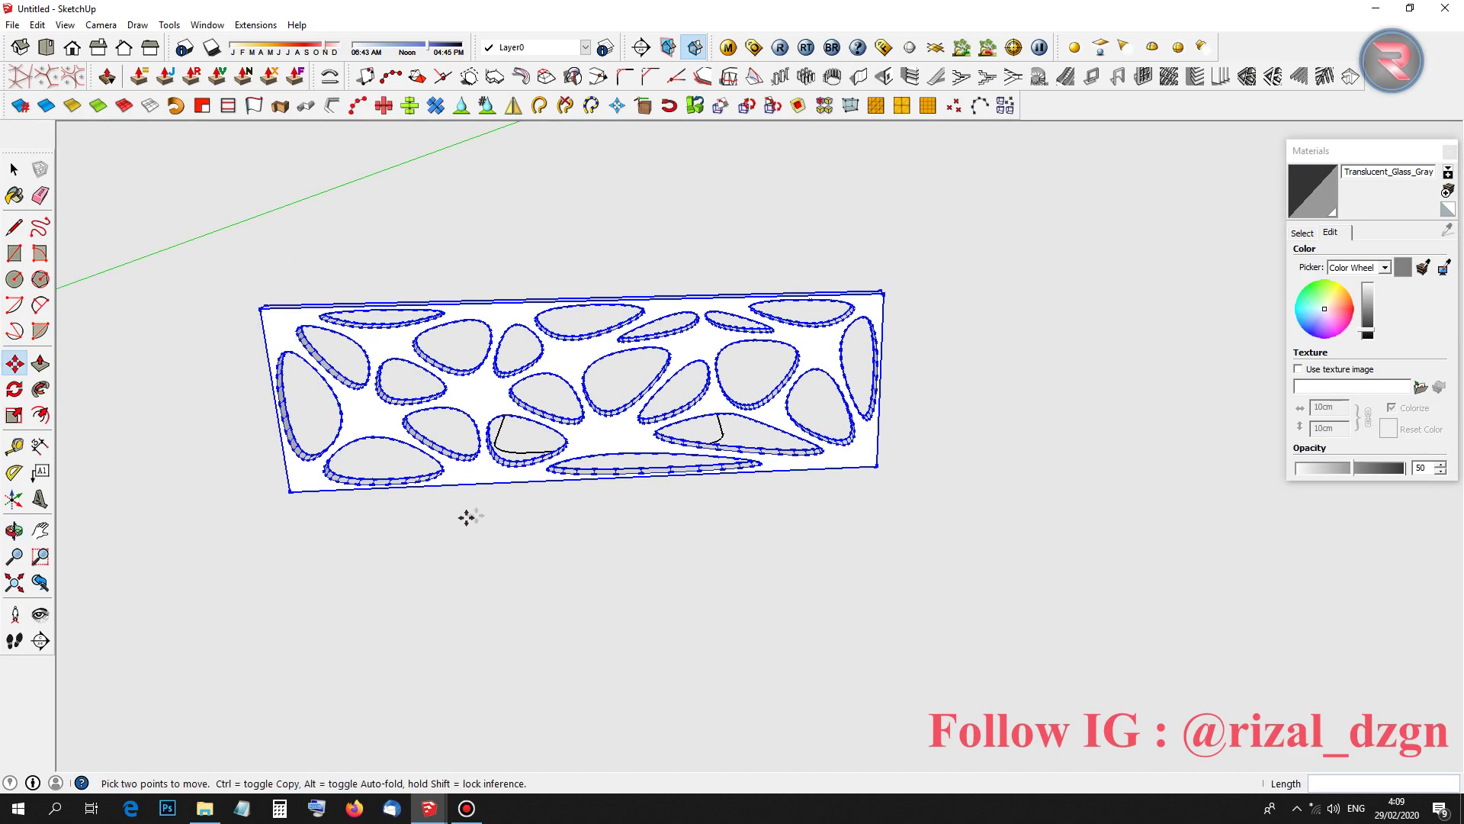
scroll(319, 488, up, 2)
Draw a straight 807cm line along the panel's bottom edge, corner to corner
key(l)
click(273, 494)
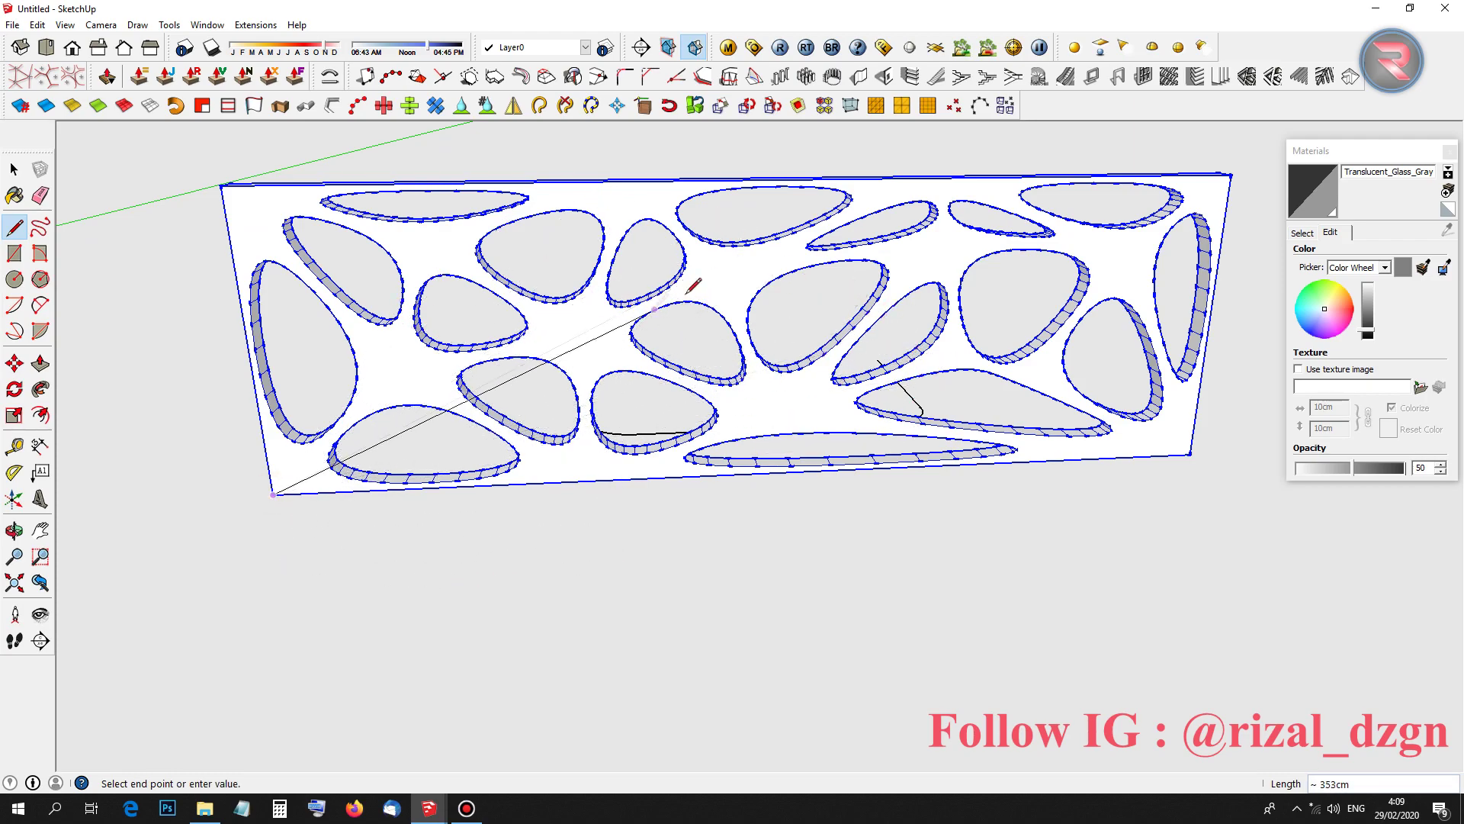
click(1190, 455)
Clear the selection and select the whole perforated panel
middle_drag(684, 389, 669, 587)
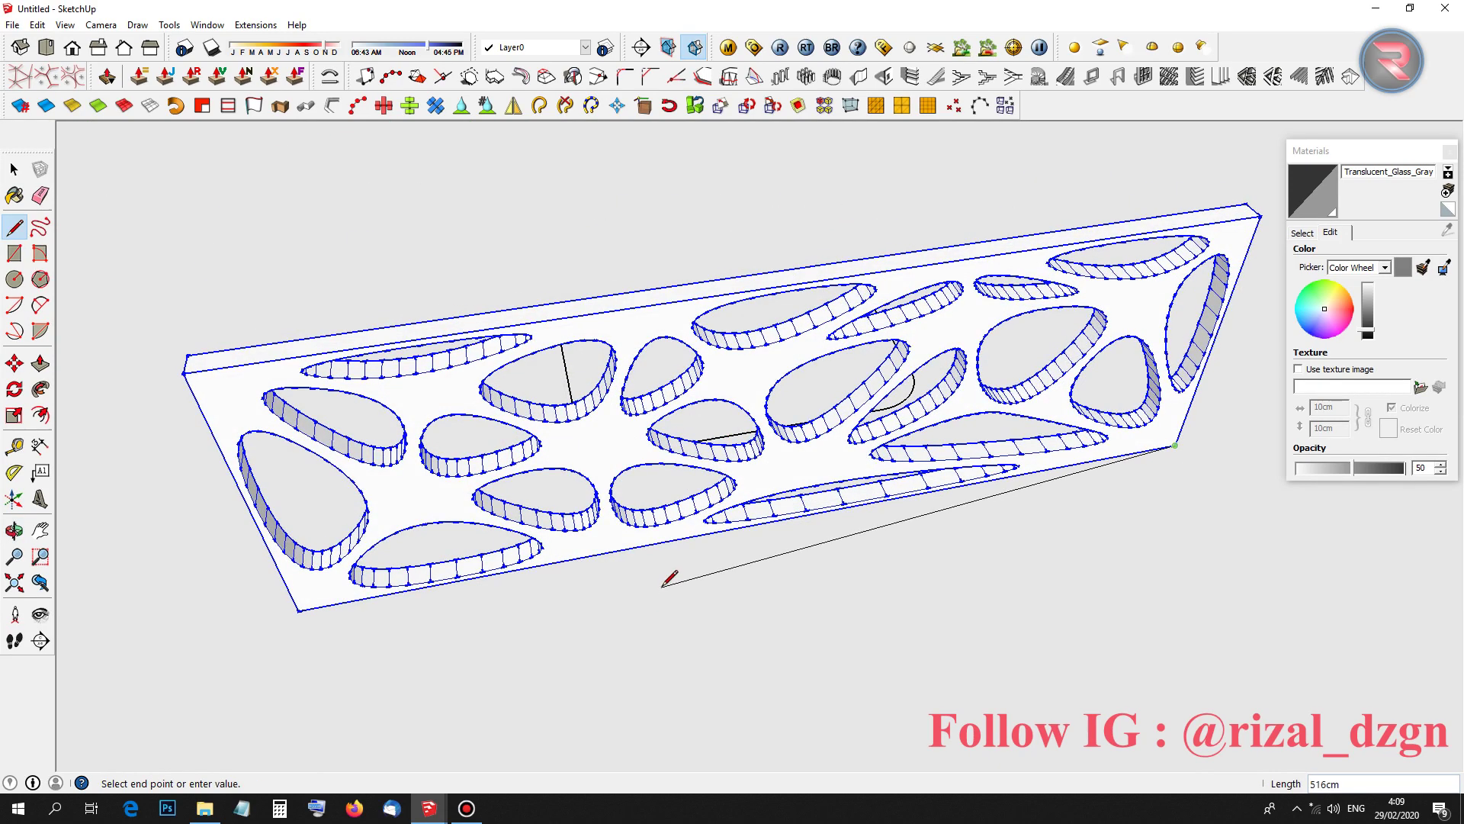
key(space)
scroll(656, 602, down, 3)
click(653, 616)
scroll(603, 500, up, 3)
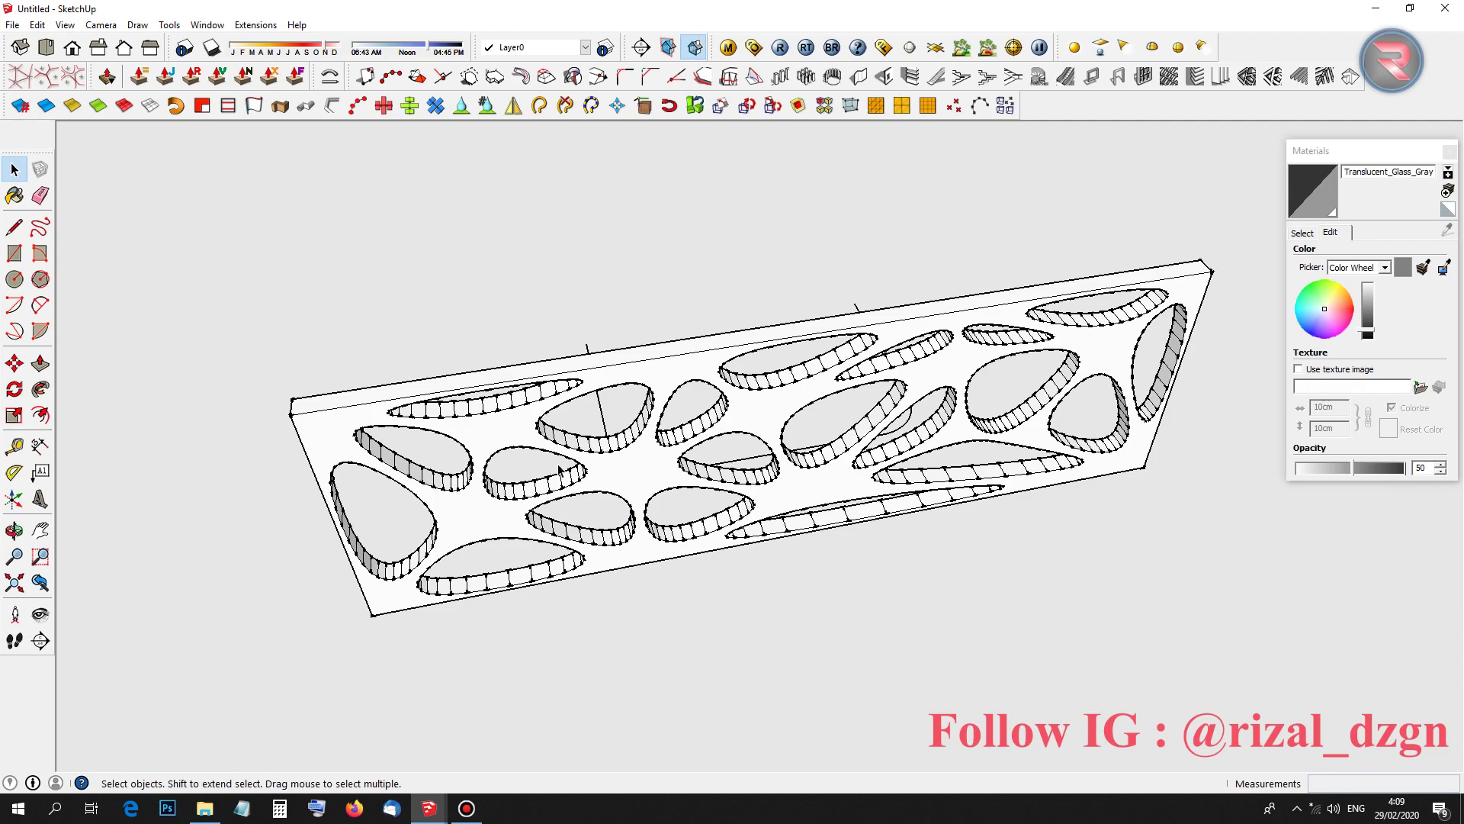
click(629, 471)
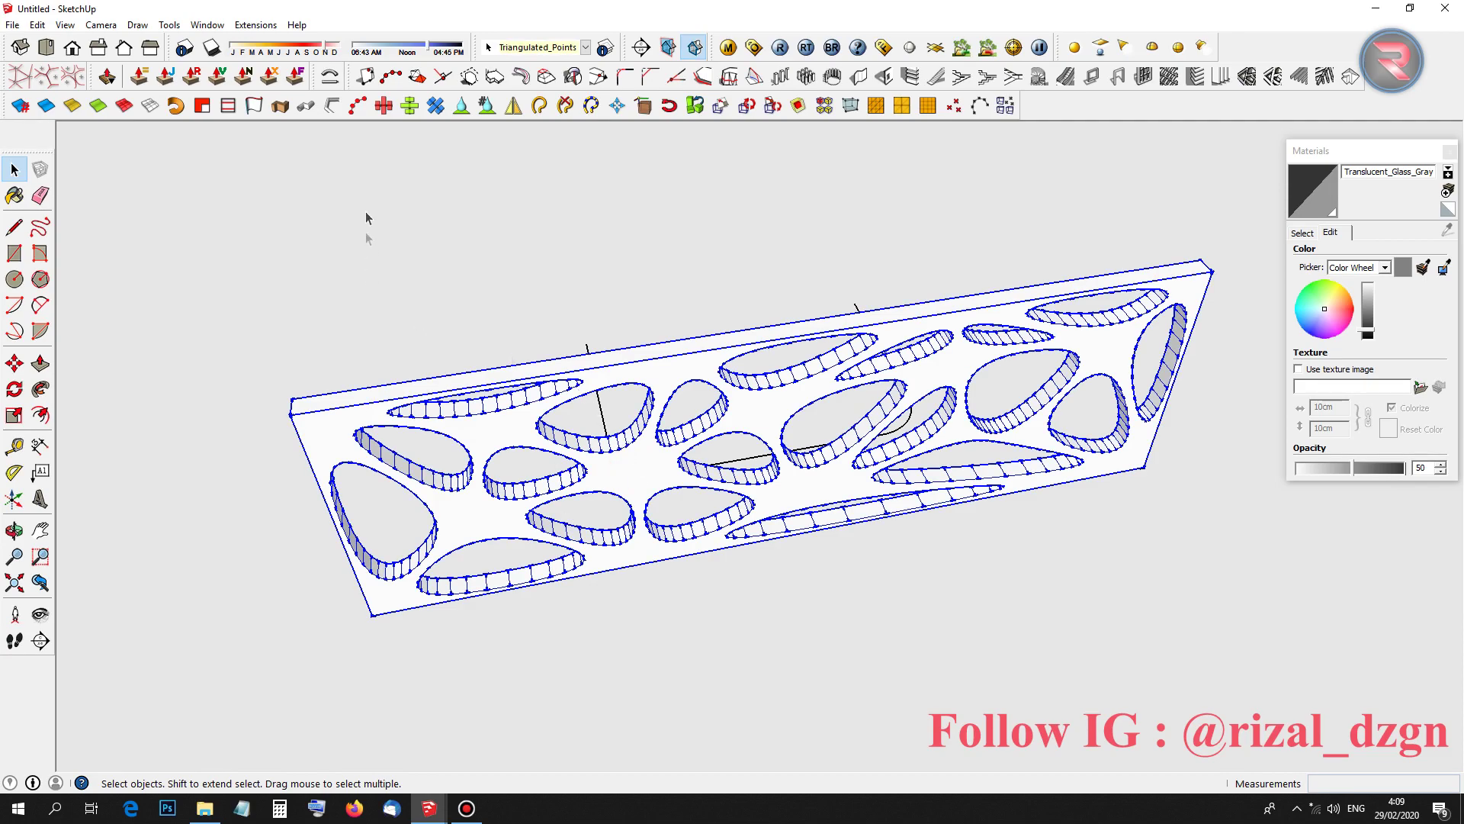
Shape Bender the panel, using its bottom edge as reference and the U-shaped curve as path
click(330, 77)
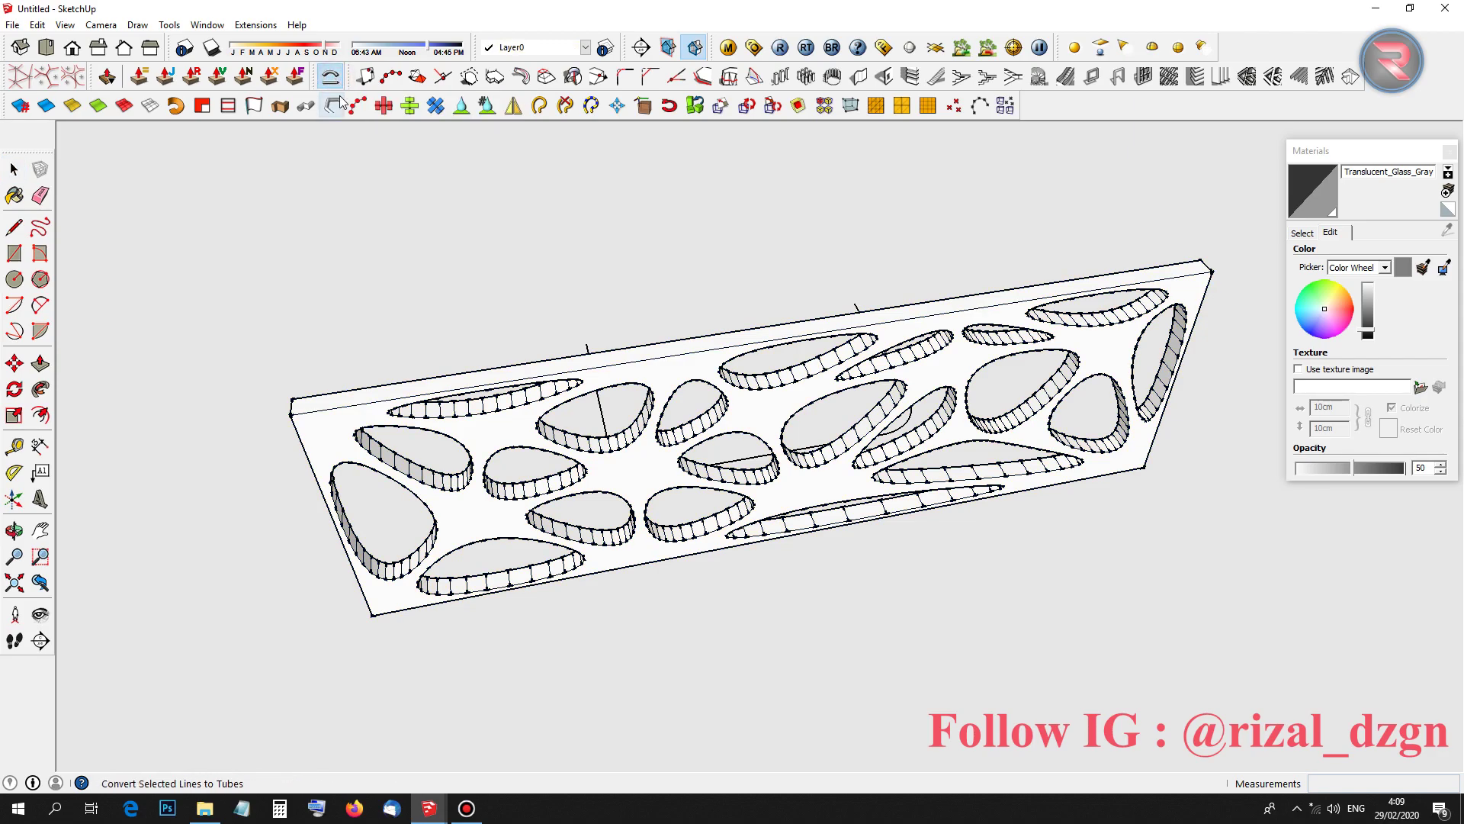
mouse_move(418, 334)
middle_down()
mouse_move(754, 360)
mouse_move(974, 222)
middle_up()
scroll(724, 541, up, 5)
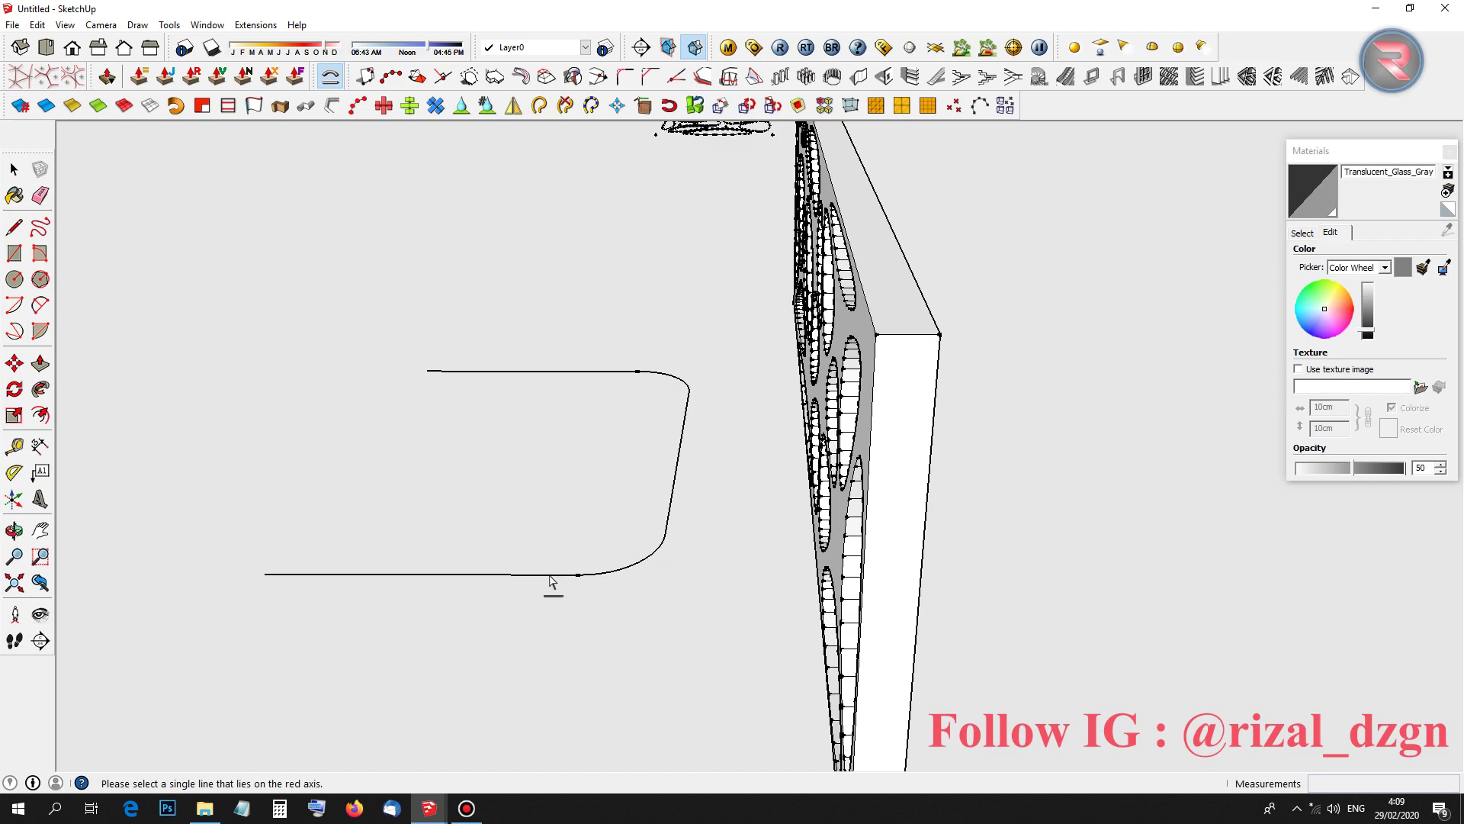
middle_drag(864, 534, 566, 316)
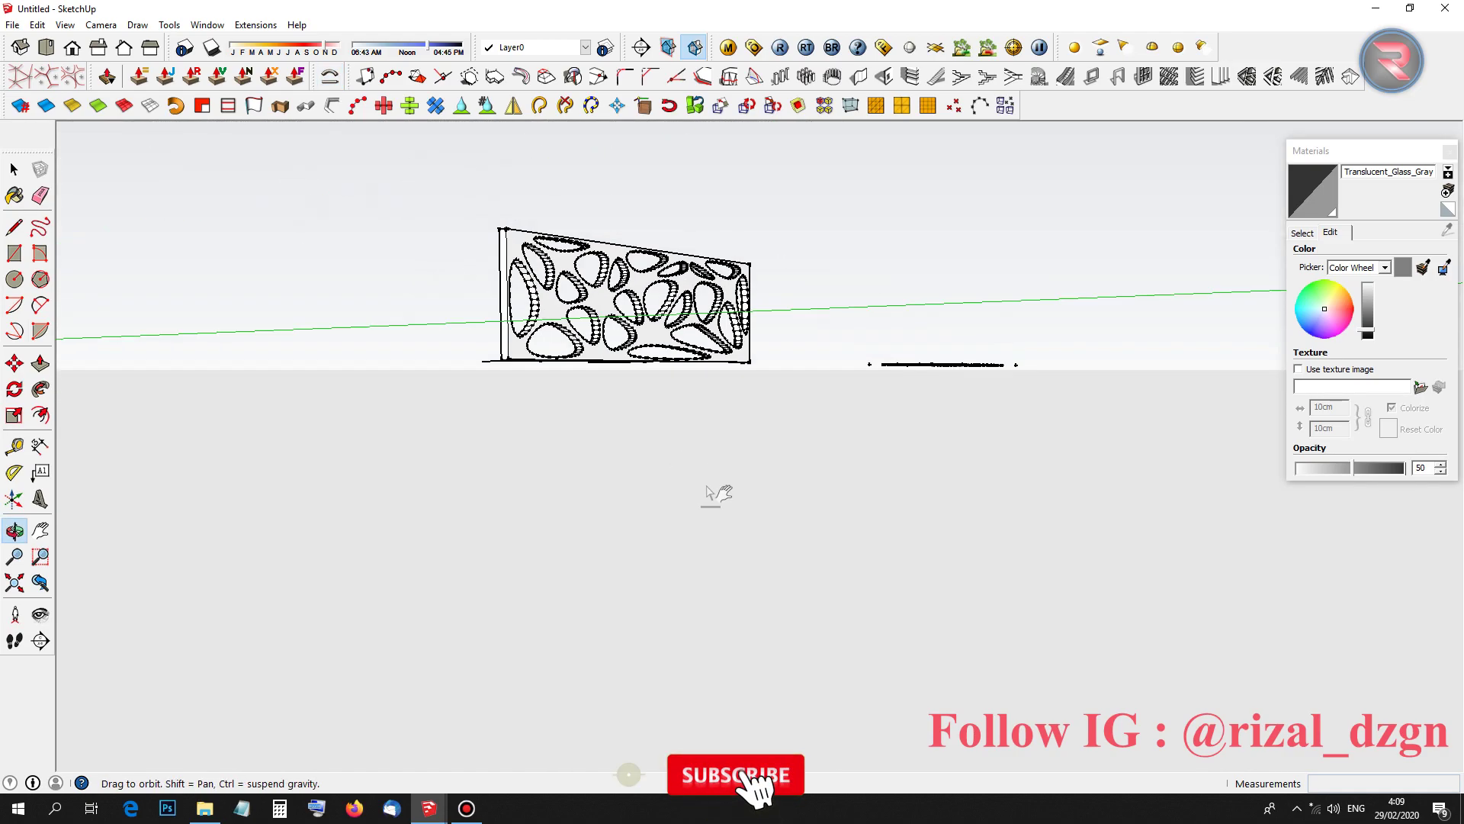
scroll(566, 317, up, 3)
scroll(500, 382, up, 2)
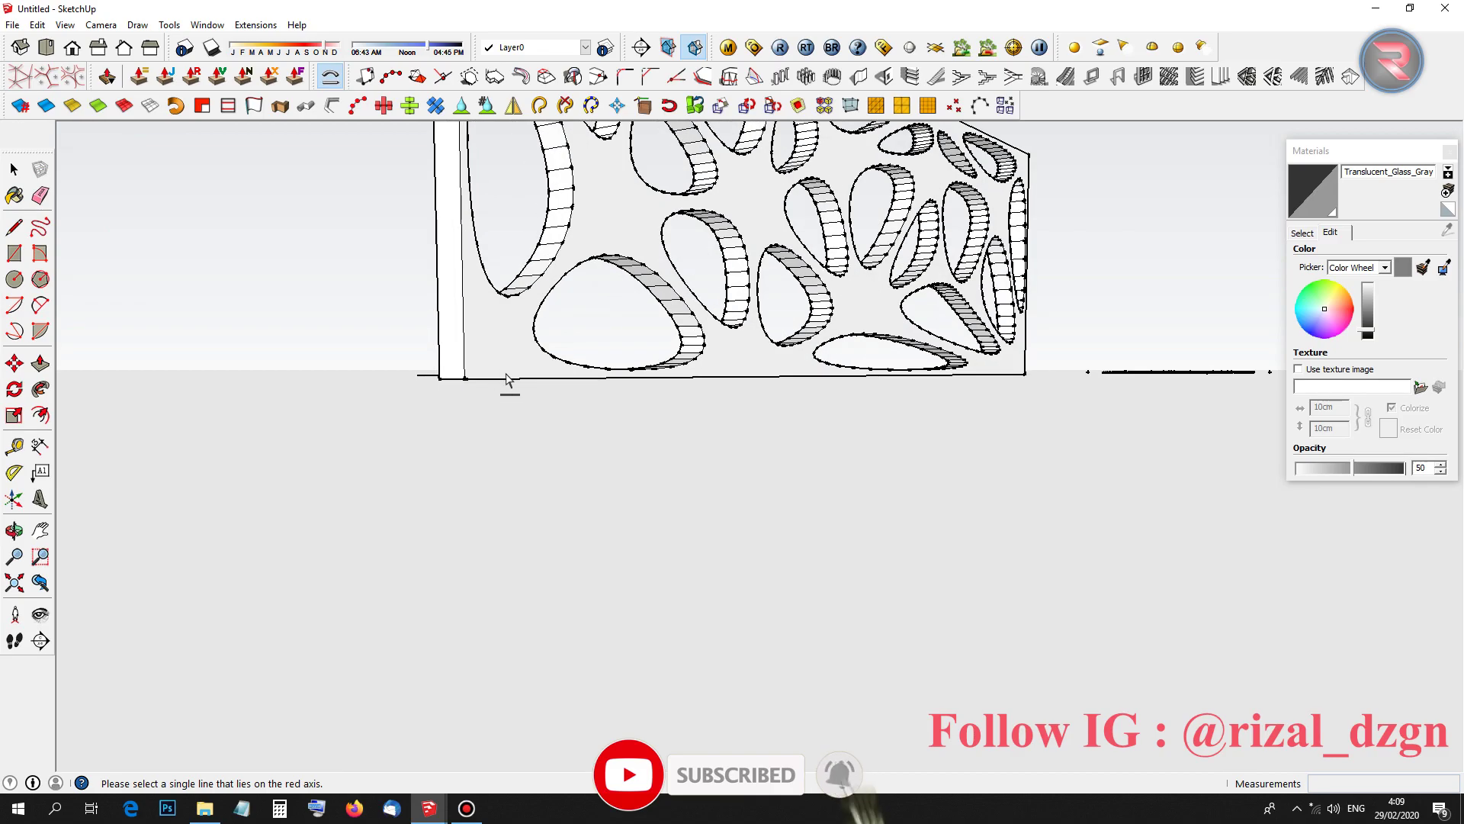
click(532, 378)
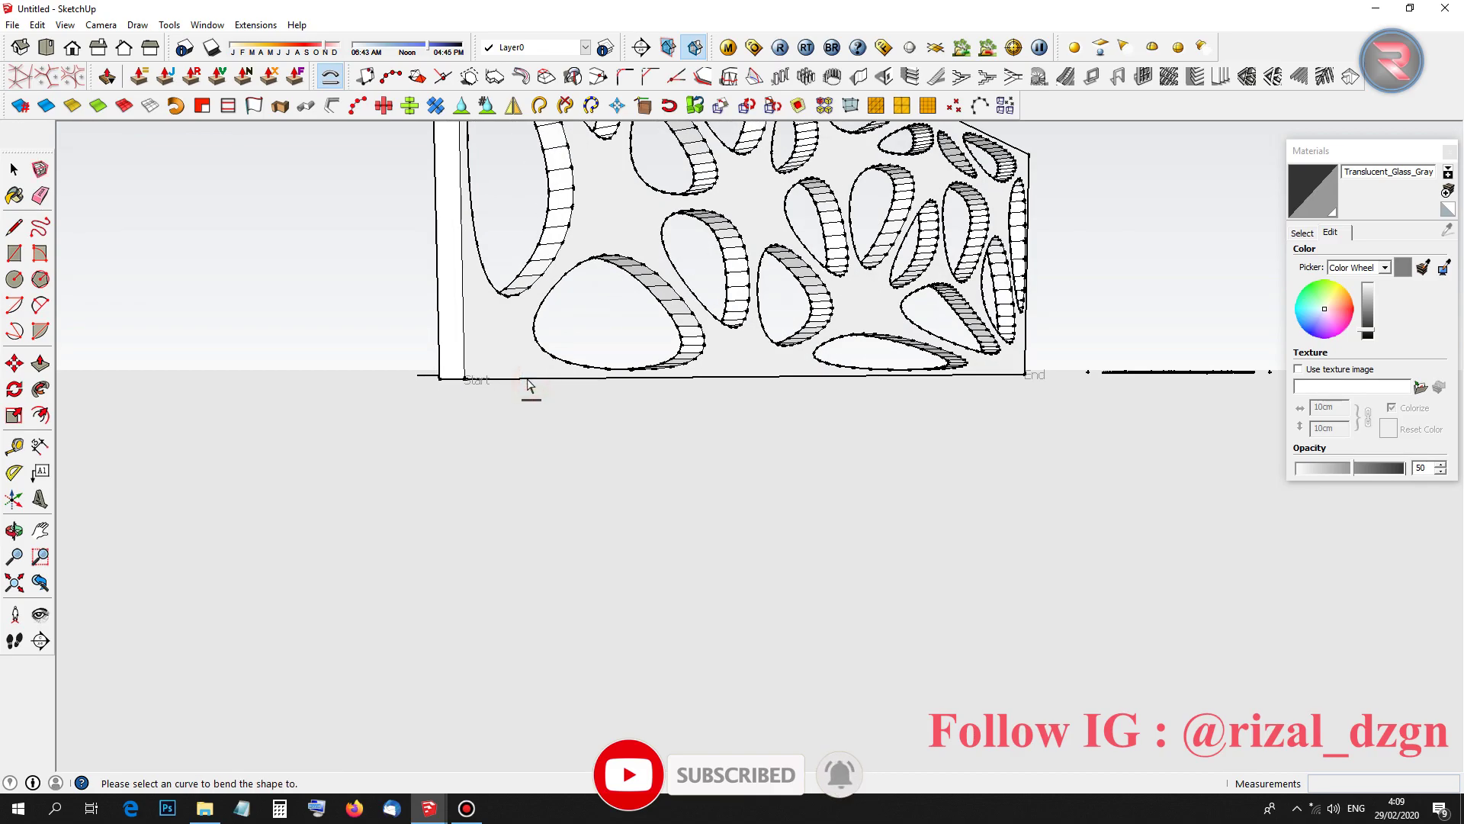
middle_drag(532, 385, 641, 541)
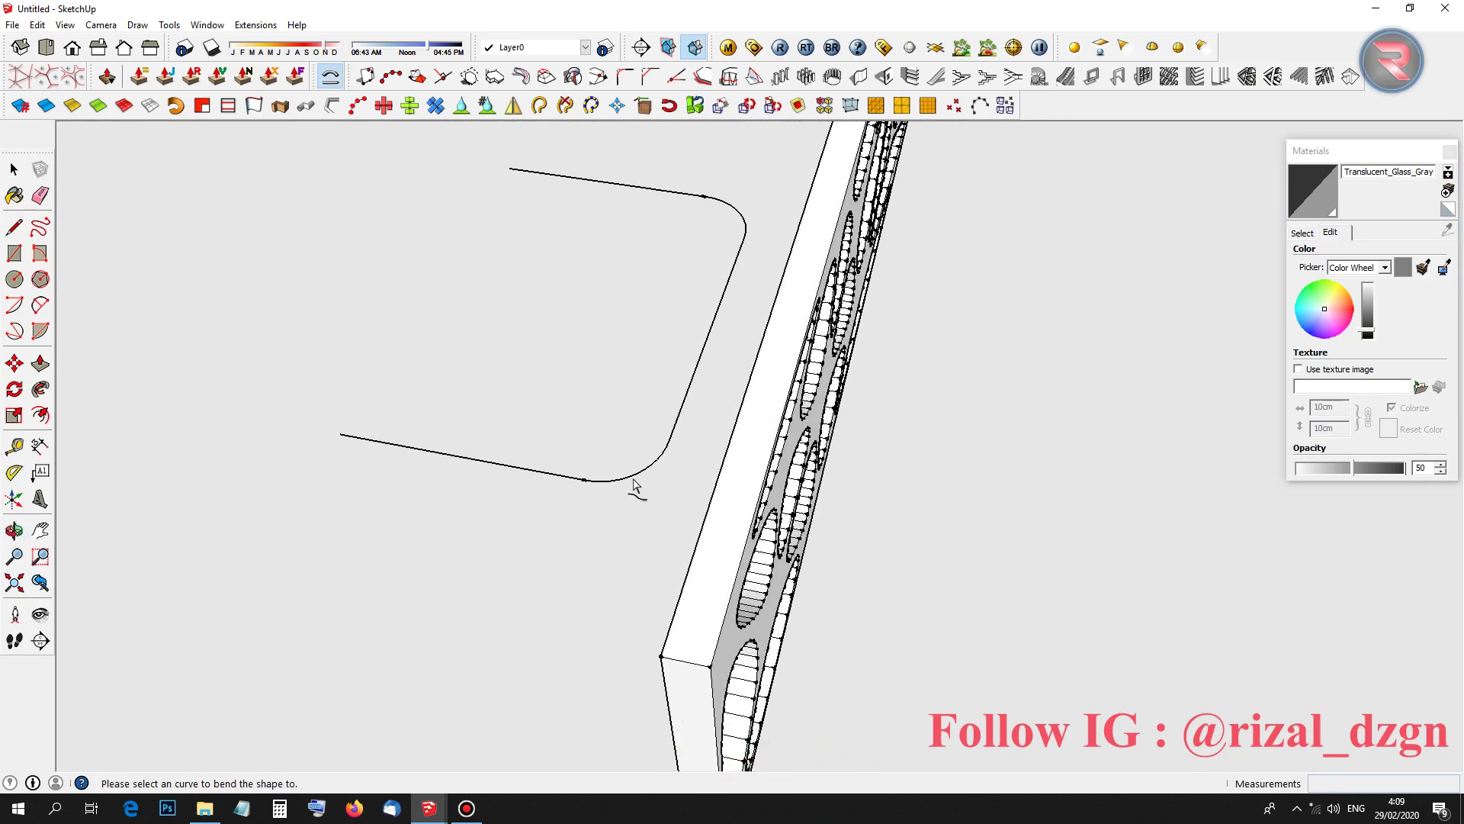
click(631, 479)
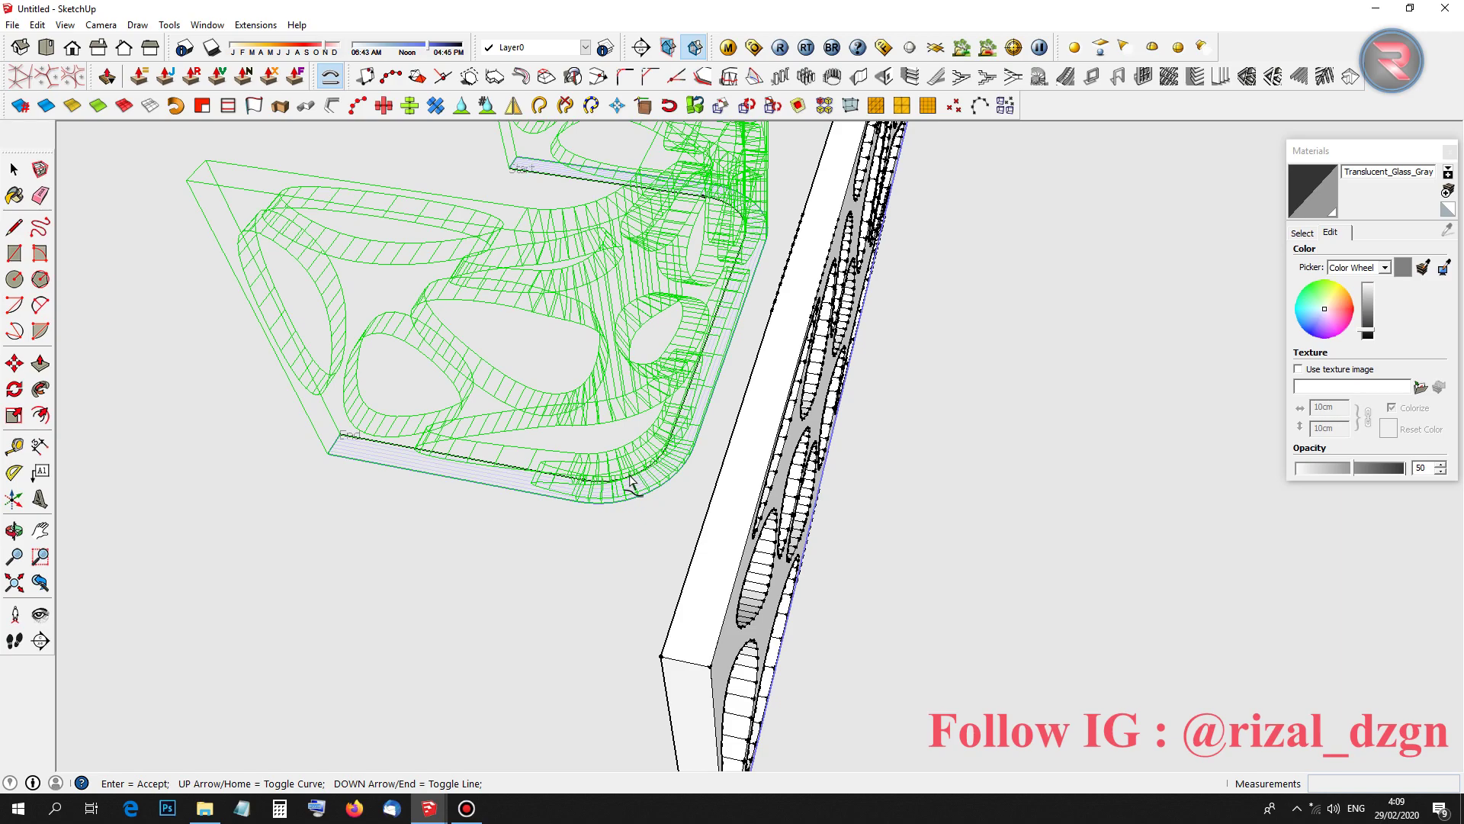
key(Return)
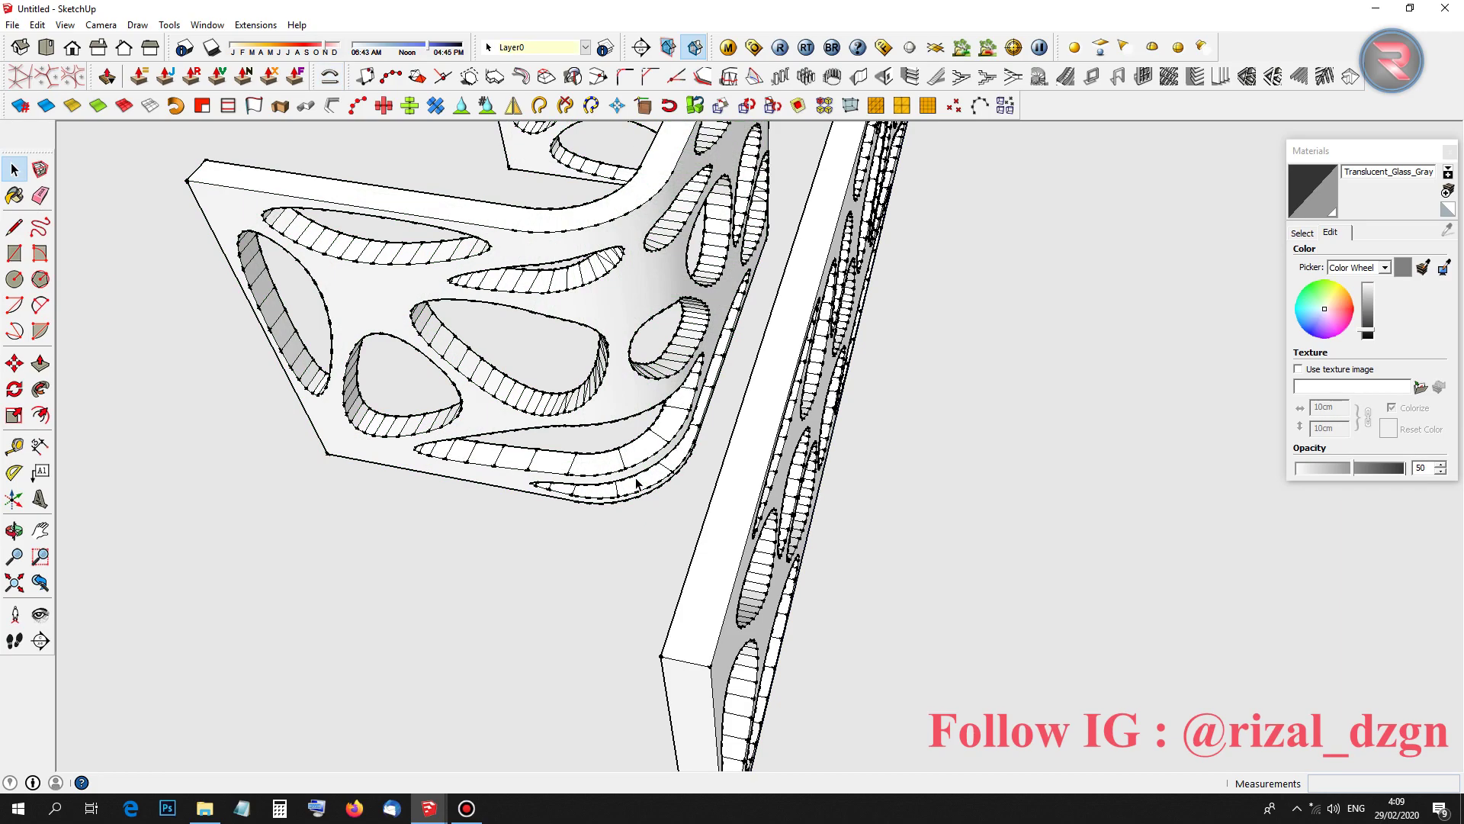
Delete the original flat perforated panel
scroll(637, 483, down, 3)
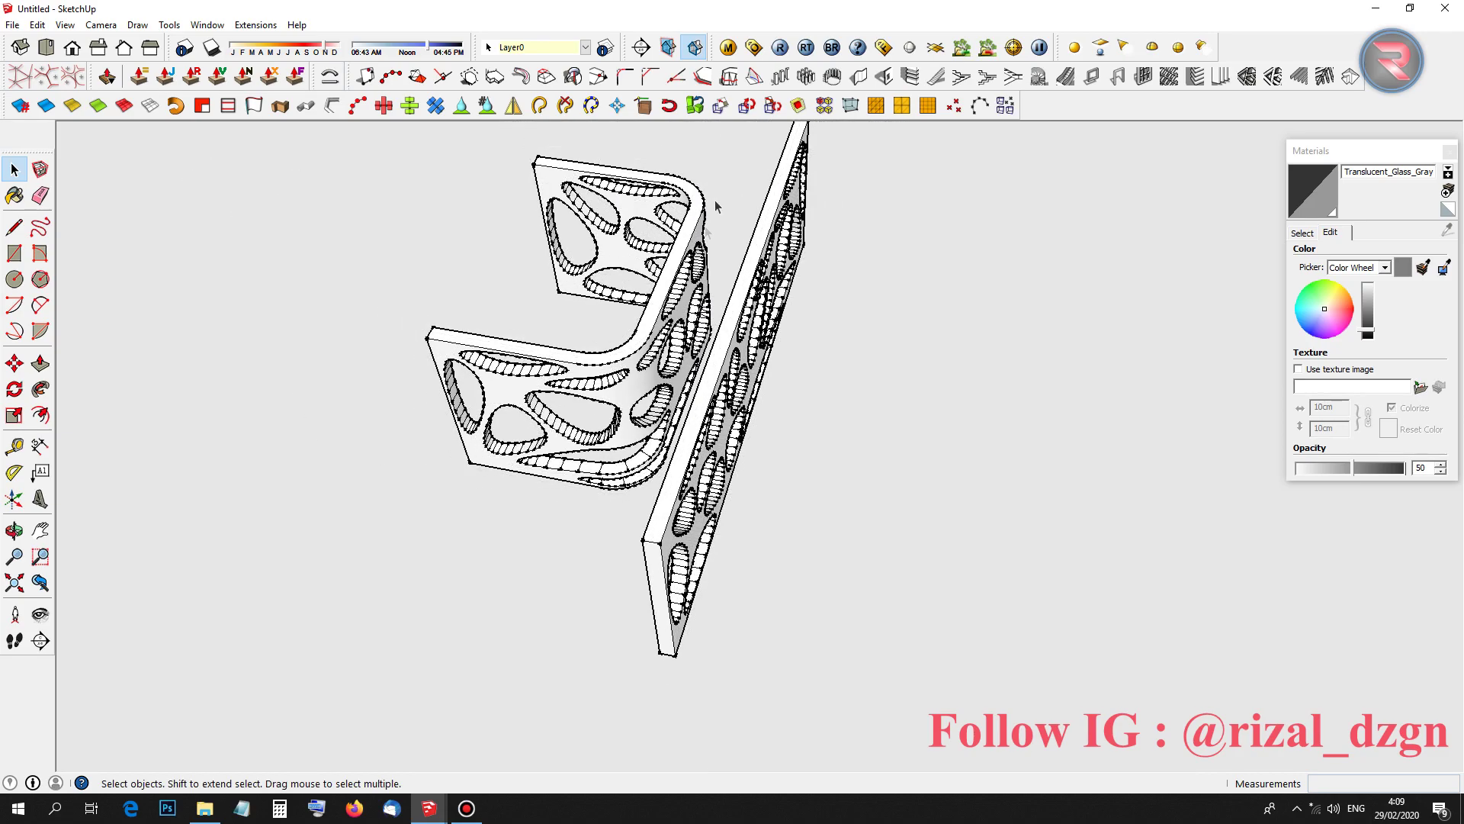
scroll(723, 293, up, 3)
click(747, 324)
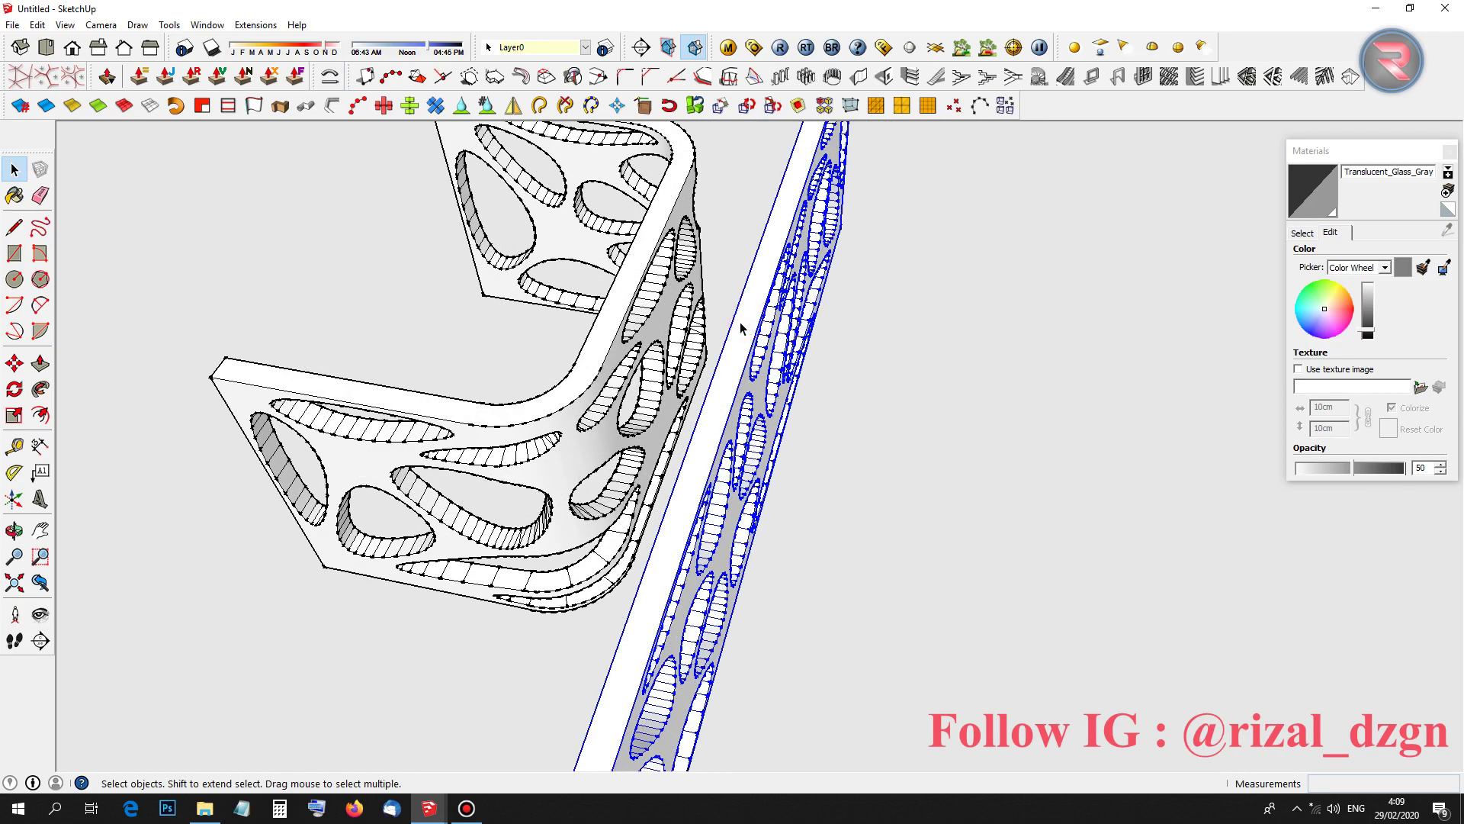
key(Delete)
key(Delete)
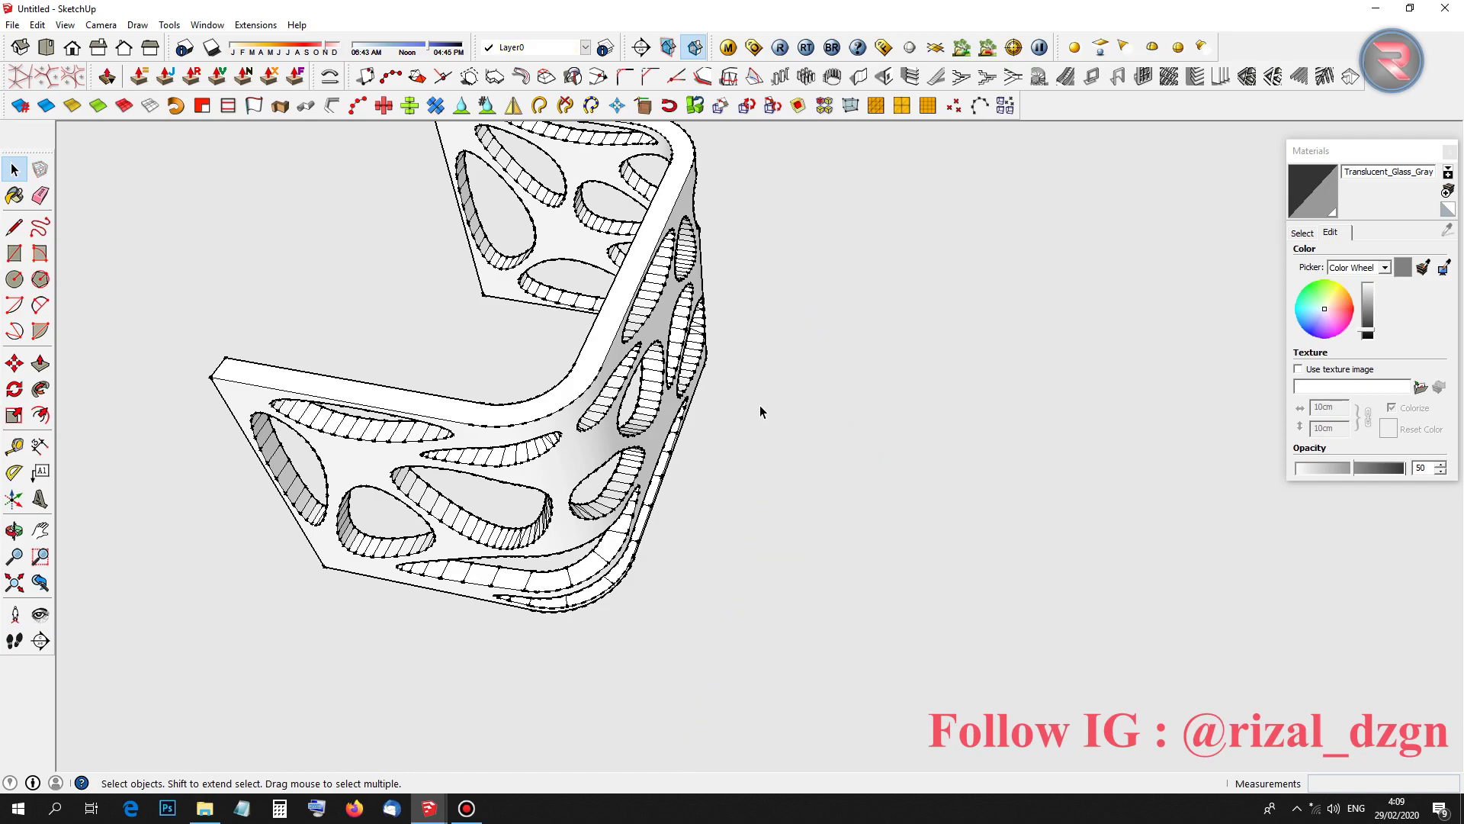
Save the model as 'SS' and dismiss the model repair prompt
key(ctrl+s)
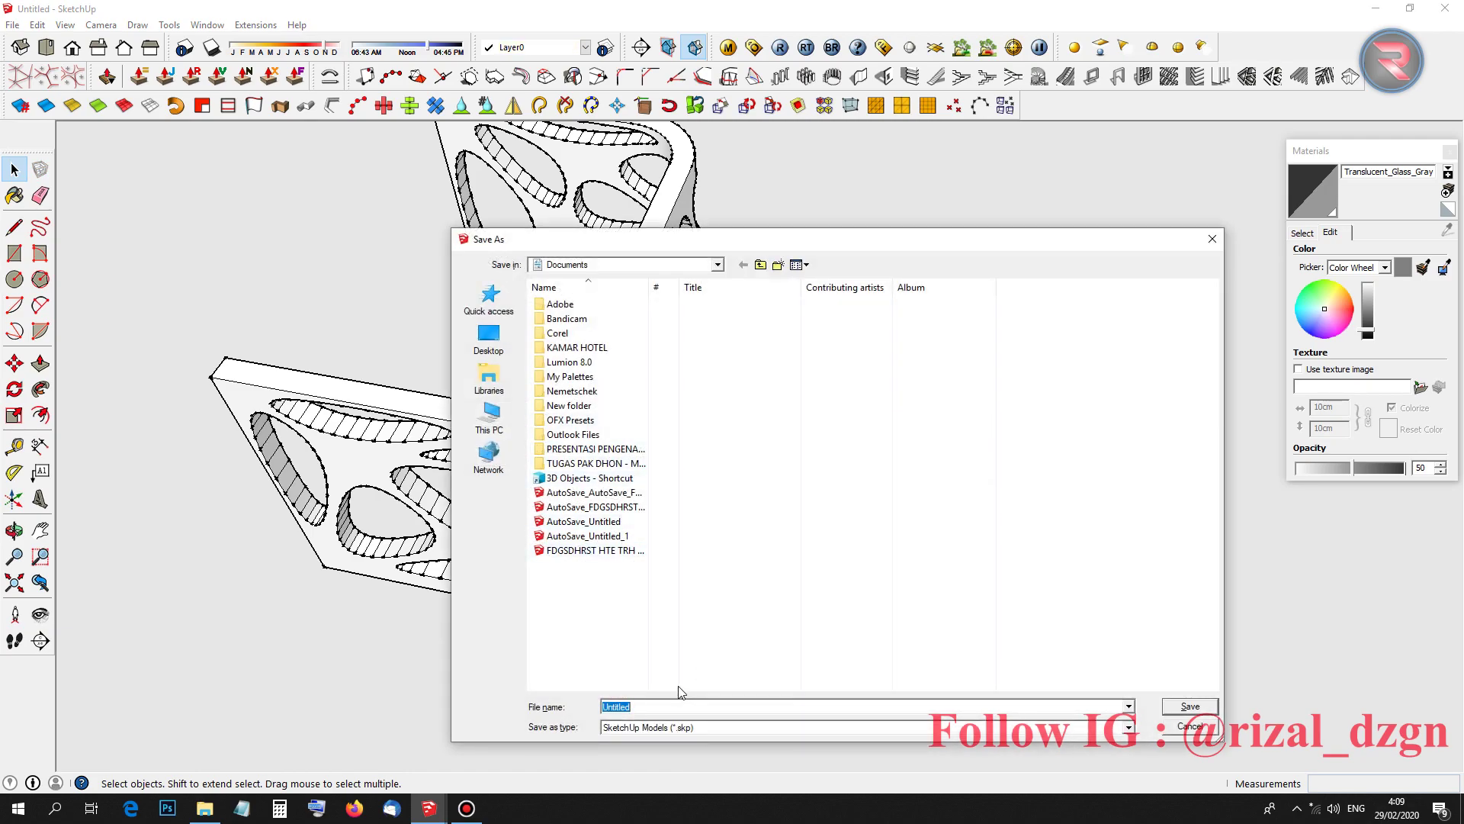
text(SS)
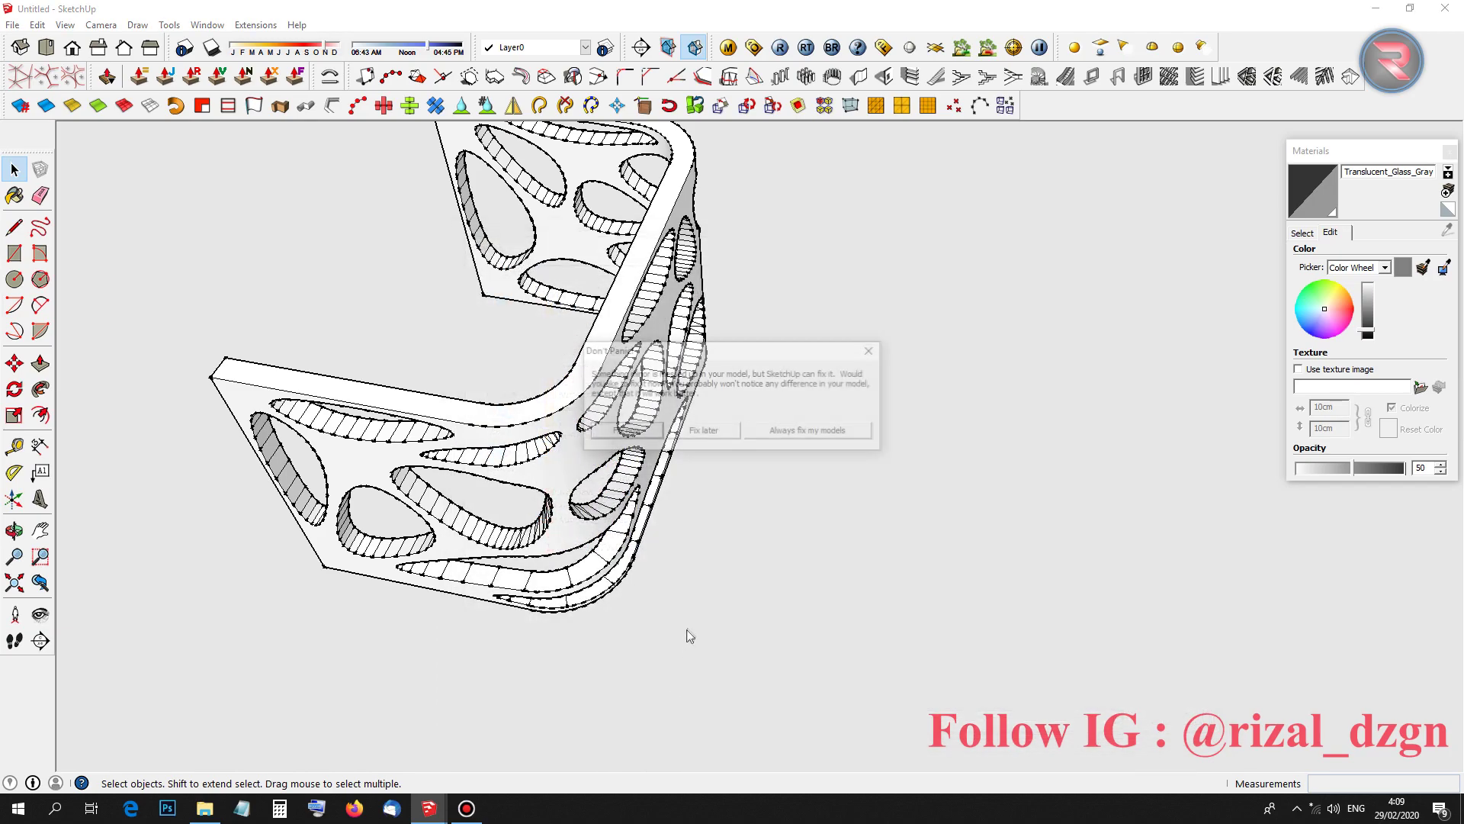
click(650, 429)
Turn off Endpoints and Profiles in the Styles edge settings
click(649, 424)
click(207, 25)
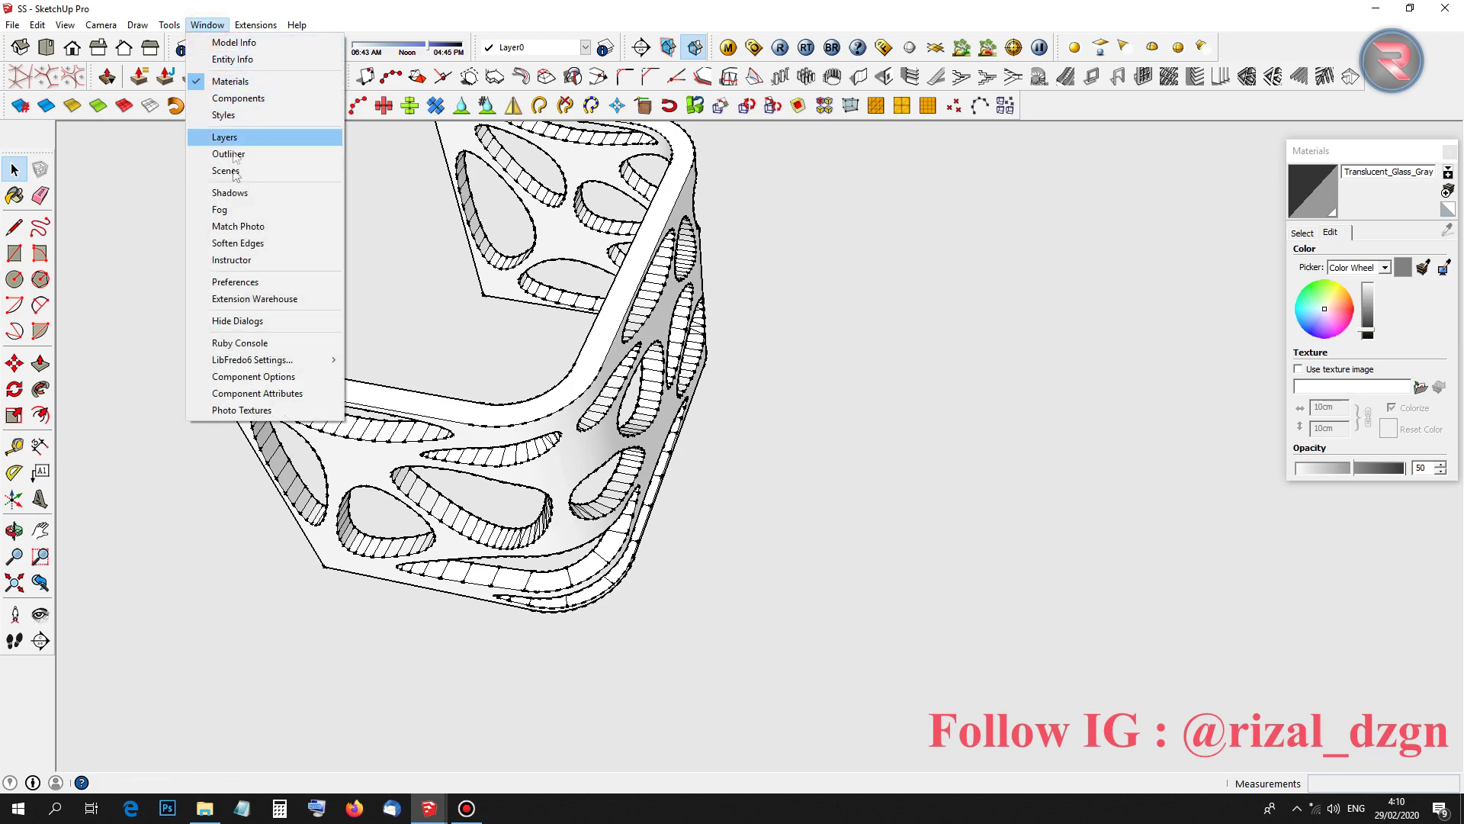
click(234, 116)
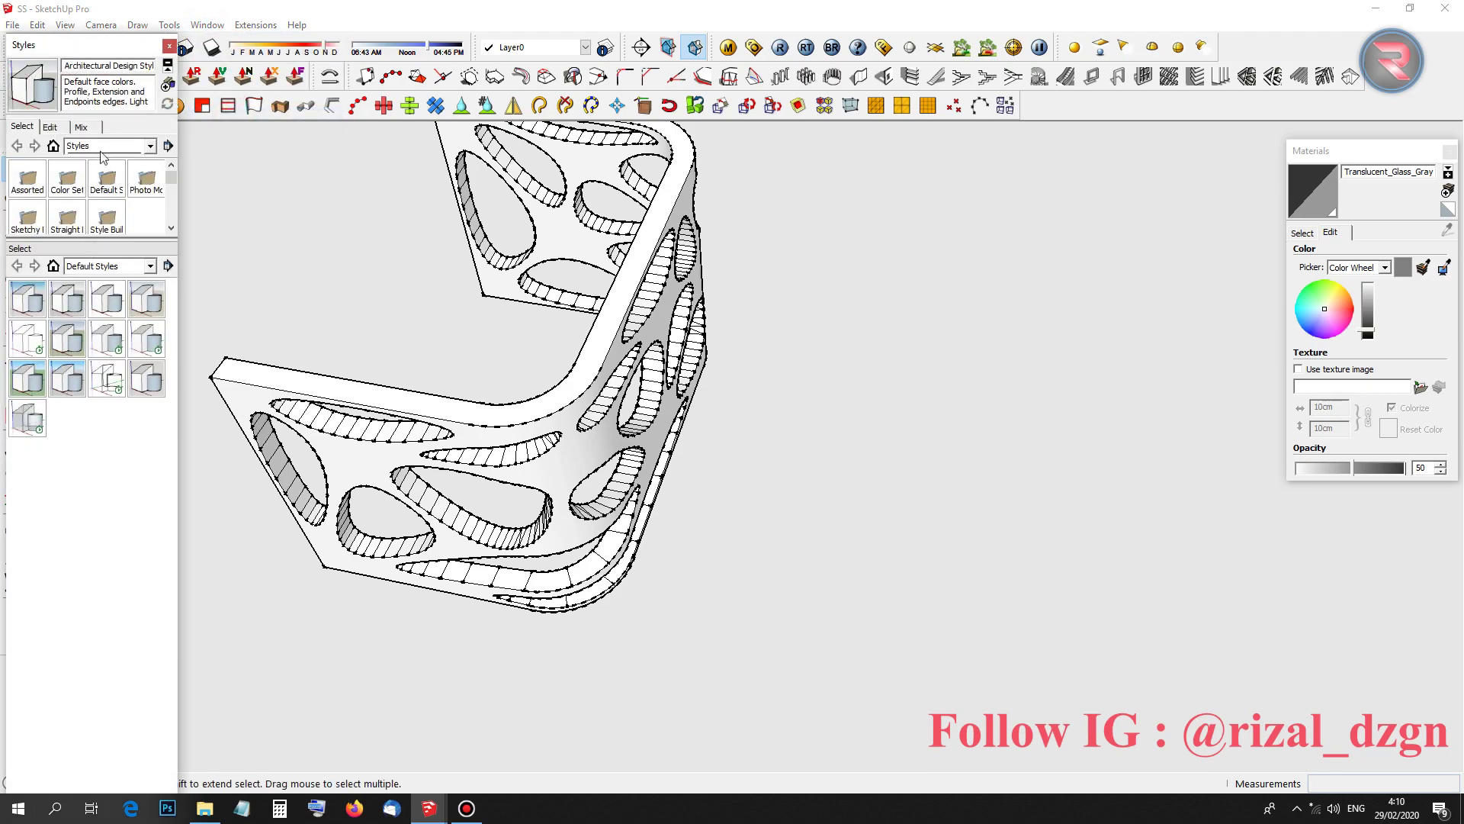
drag(135, 239, 135, 442)
click(50, 127)
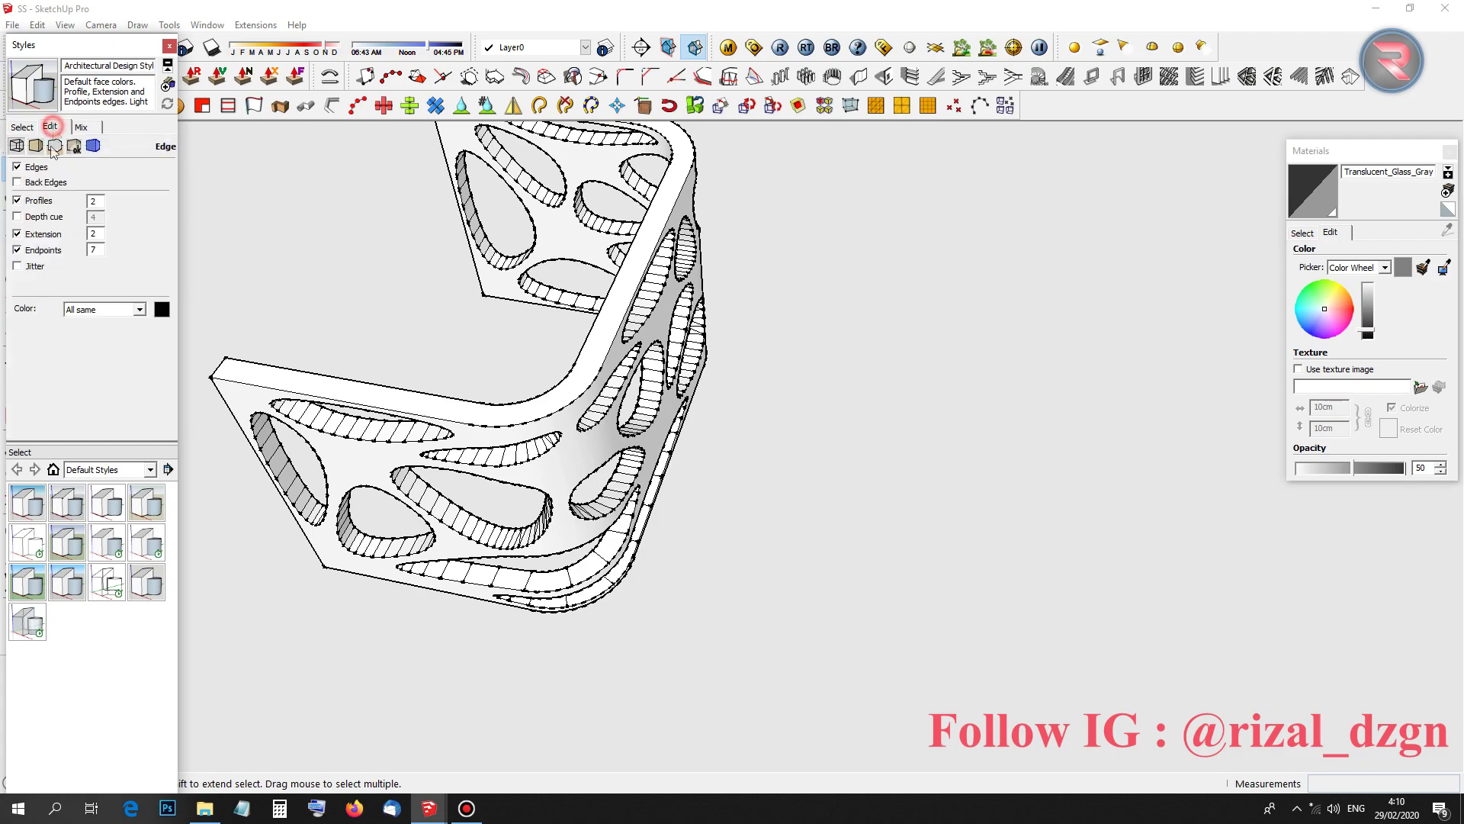
click(18, 251)
click(17, 201)
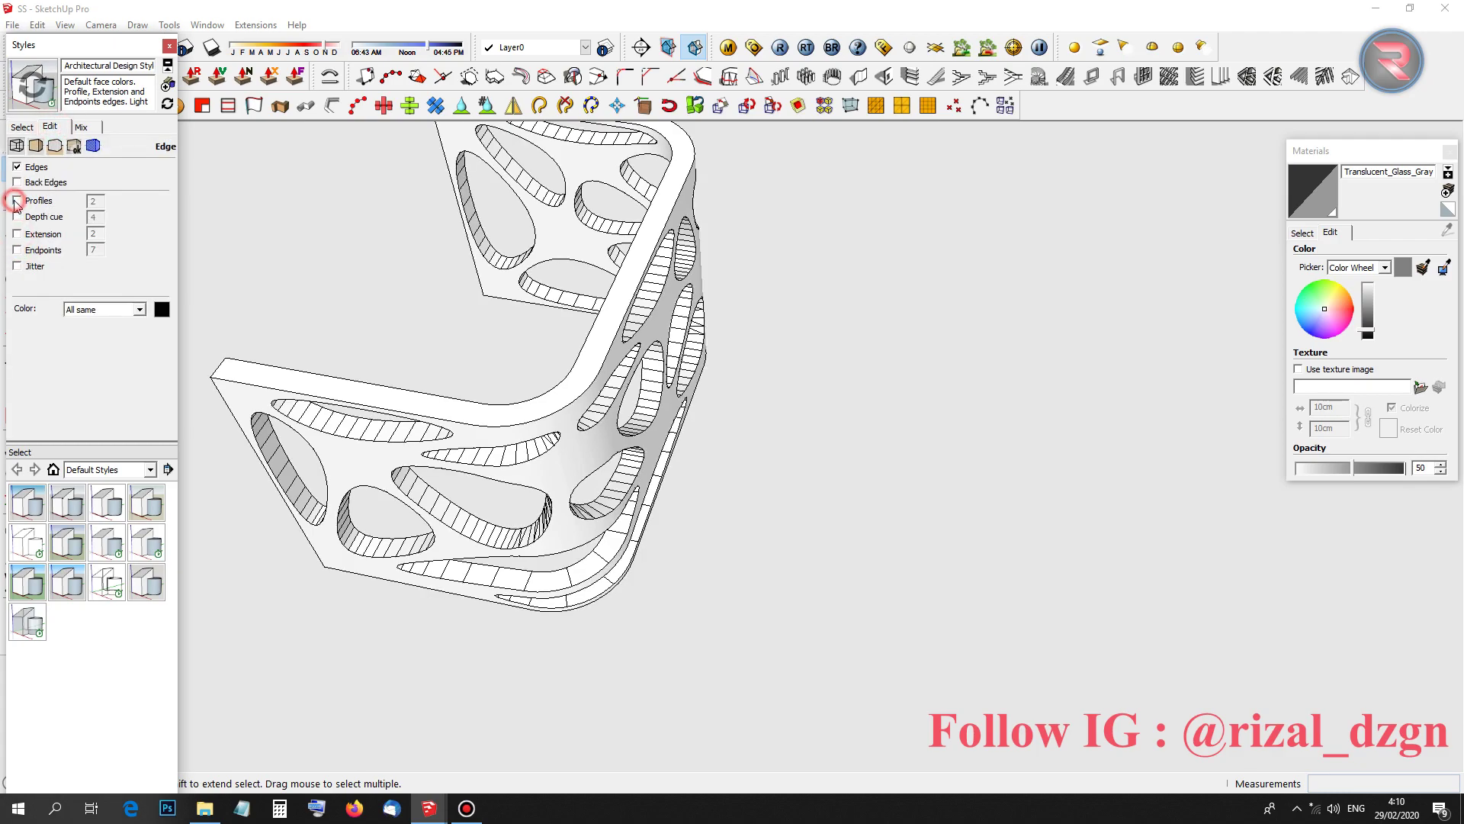
Zoom out to a lower, frontal view of the cleaner edges and close Styles
click(807, 511)
scroll(534, 427, down, 3)
scroll(366, 381, down, 2)
scroll(328, 385, down, 2)
middle_drag(320, 389, 188, 86)
click(169, 44)
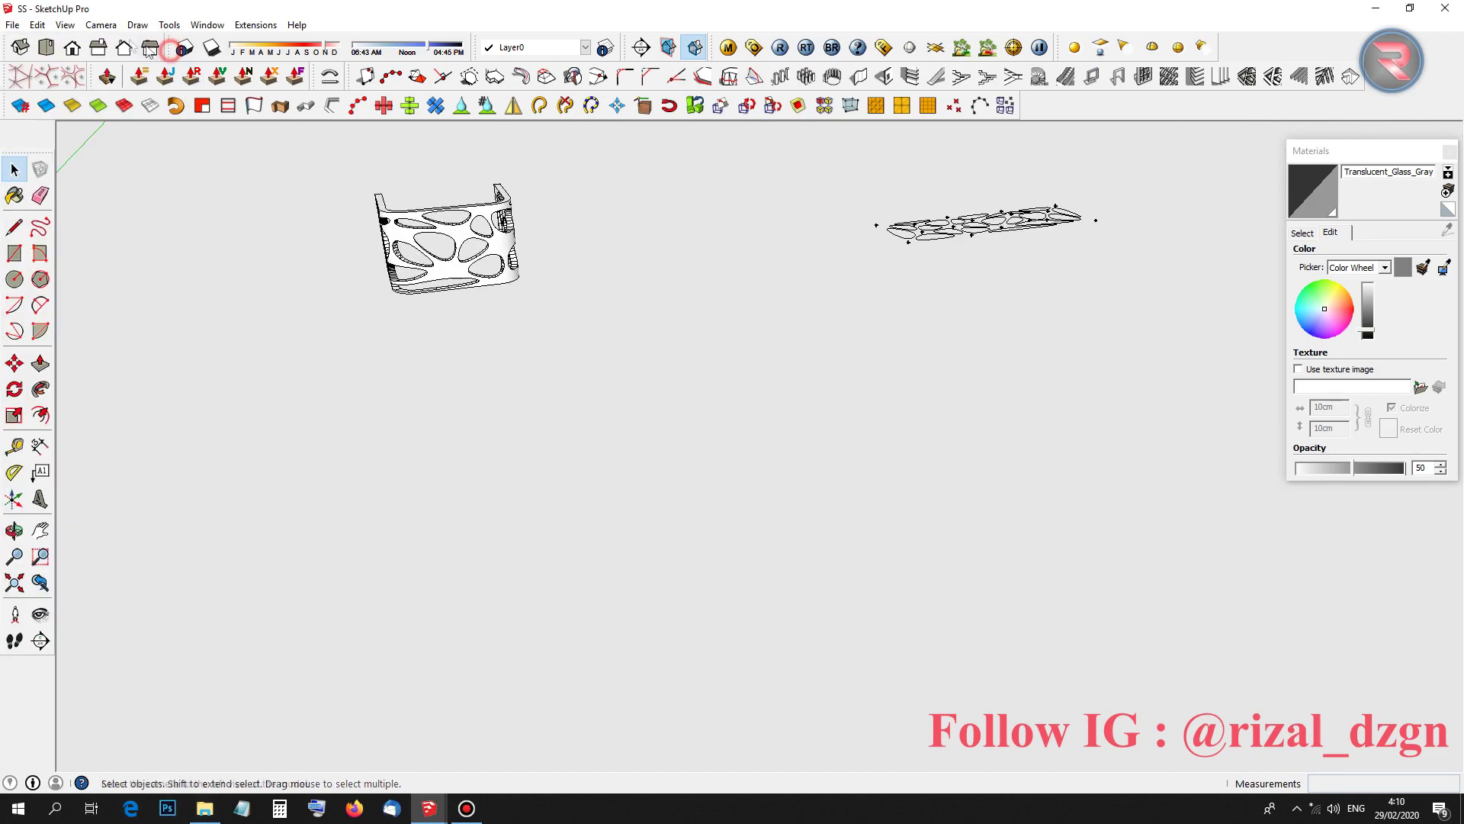
Unhide all objects so the rounded planter reappears beside the bent panel
click(37, 24)
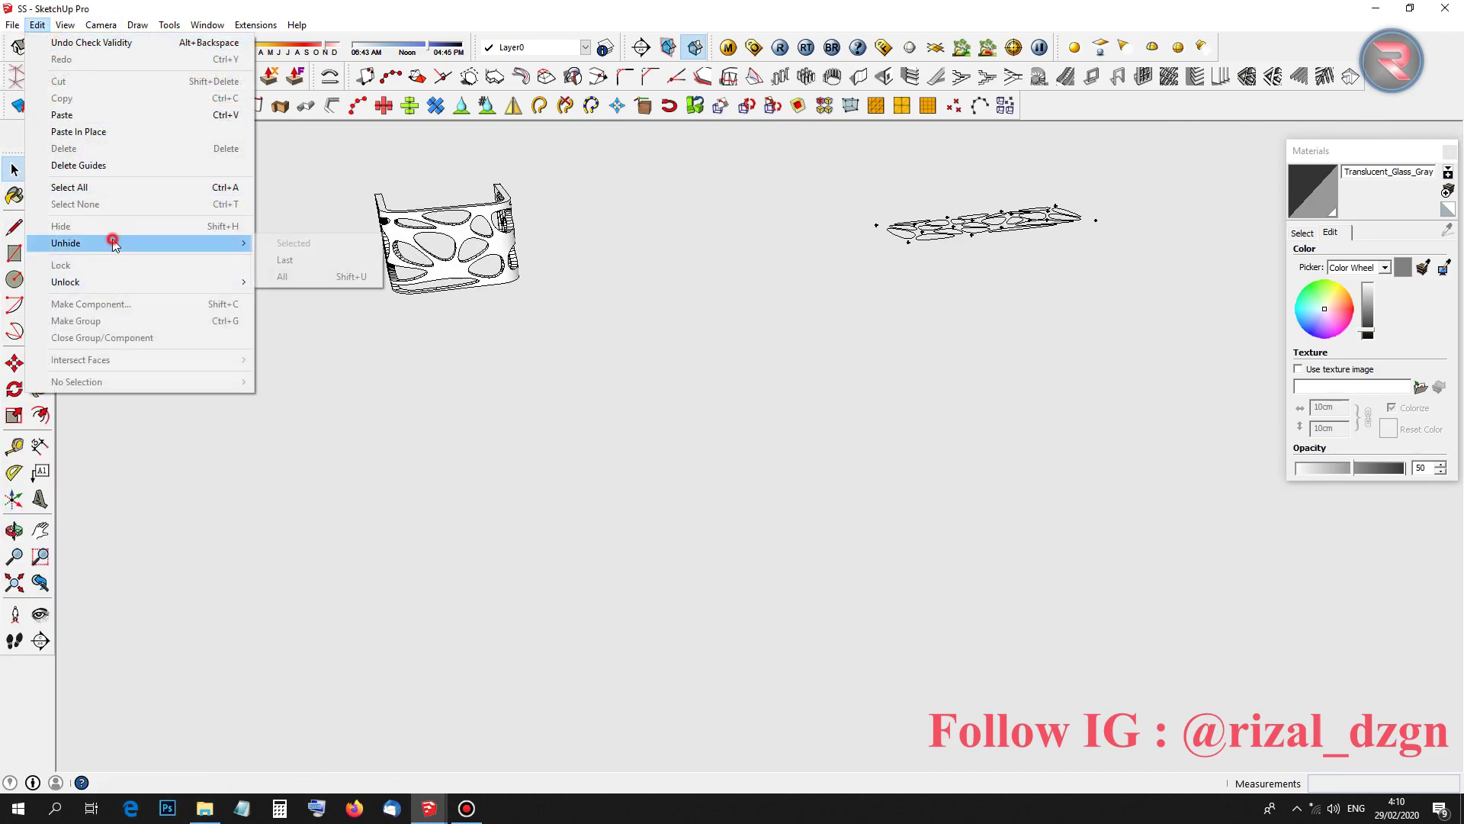
mouse_move(66, 281)
click(301, 274)
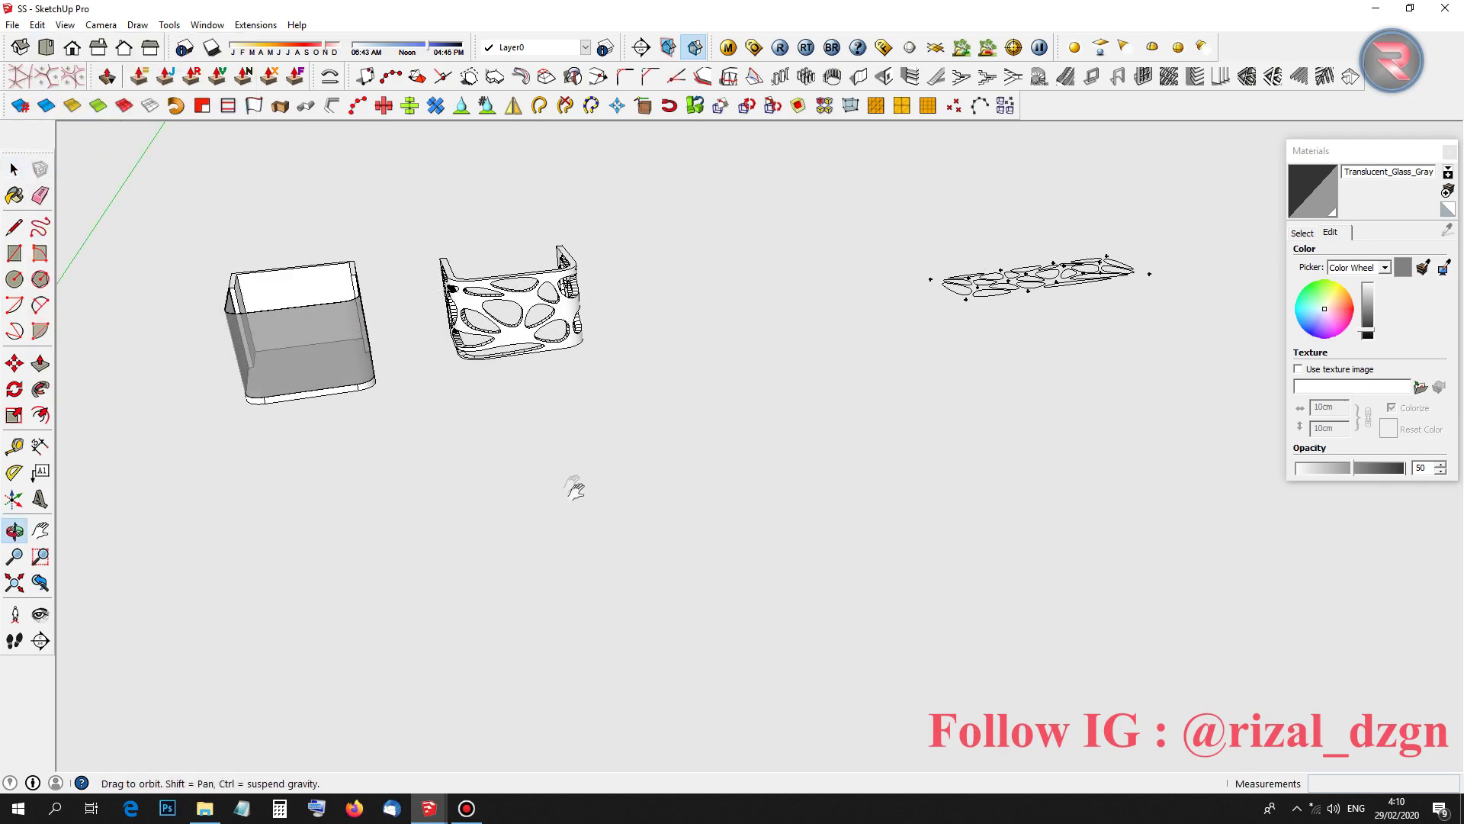
mouse_move(368, 300)
middle_down()
mouse_move(518, 339)
mouse_move(530, 487)
middle_up()
scroll(518, 339, up, 5)
Move the bent panel by its corner onto the planter's corner
click(517, 340)
key(m)
scroll(410, 180, up, 3)
click(413, 200)
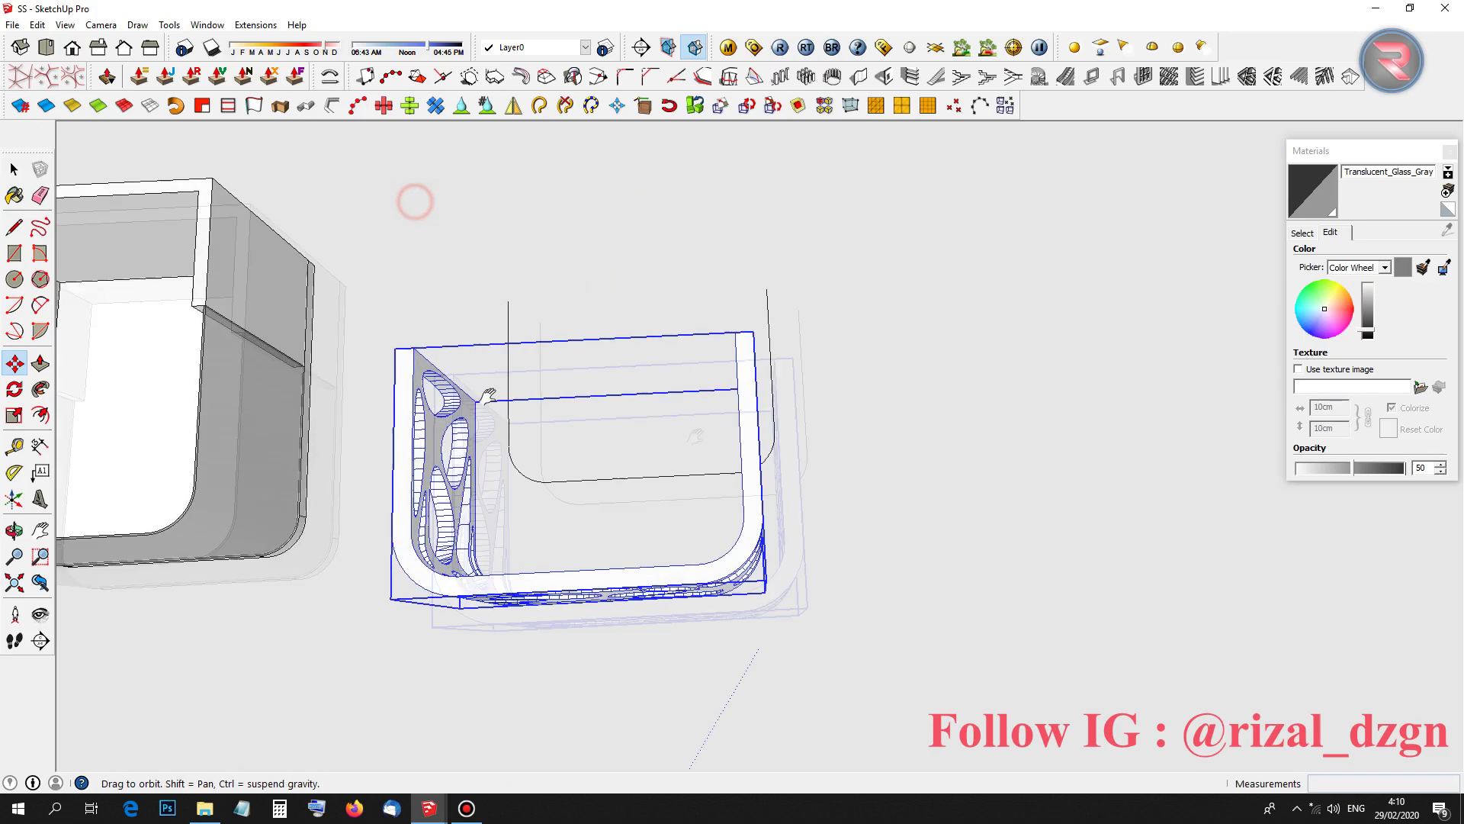
scroll(785, 369, up, 3)
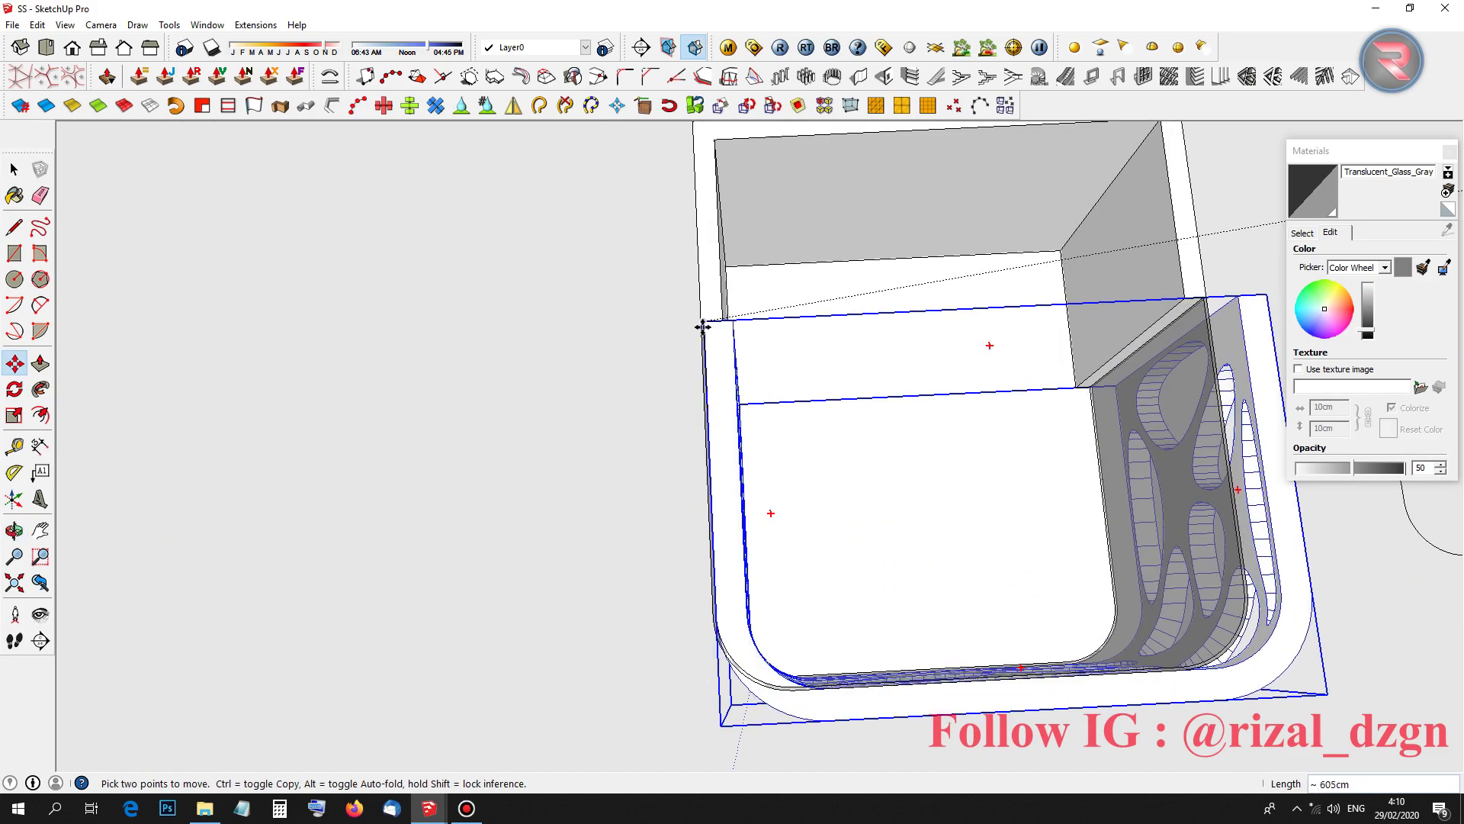
click(679, 324)
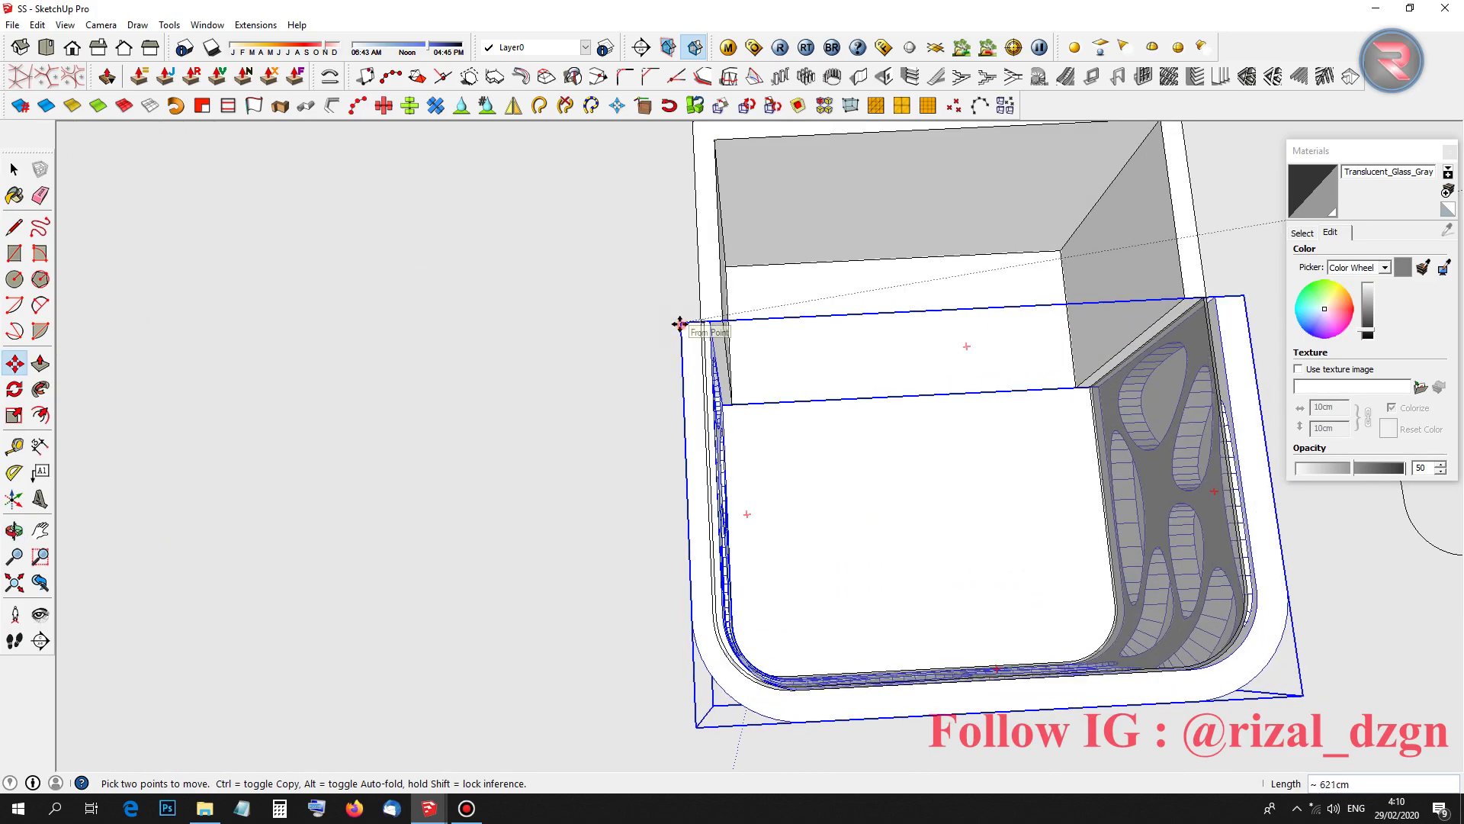
scroll(714, 332, up, 2)
click(712, 309)
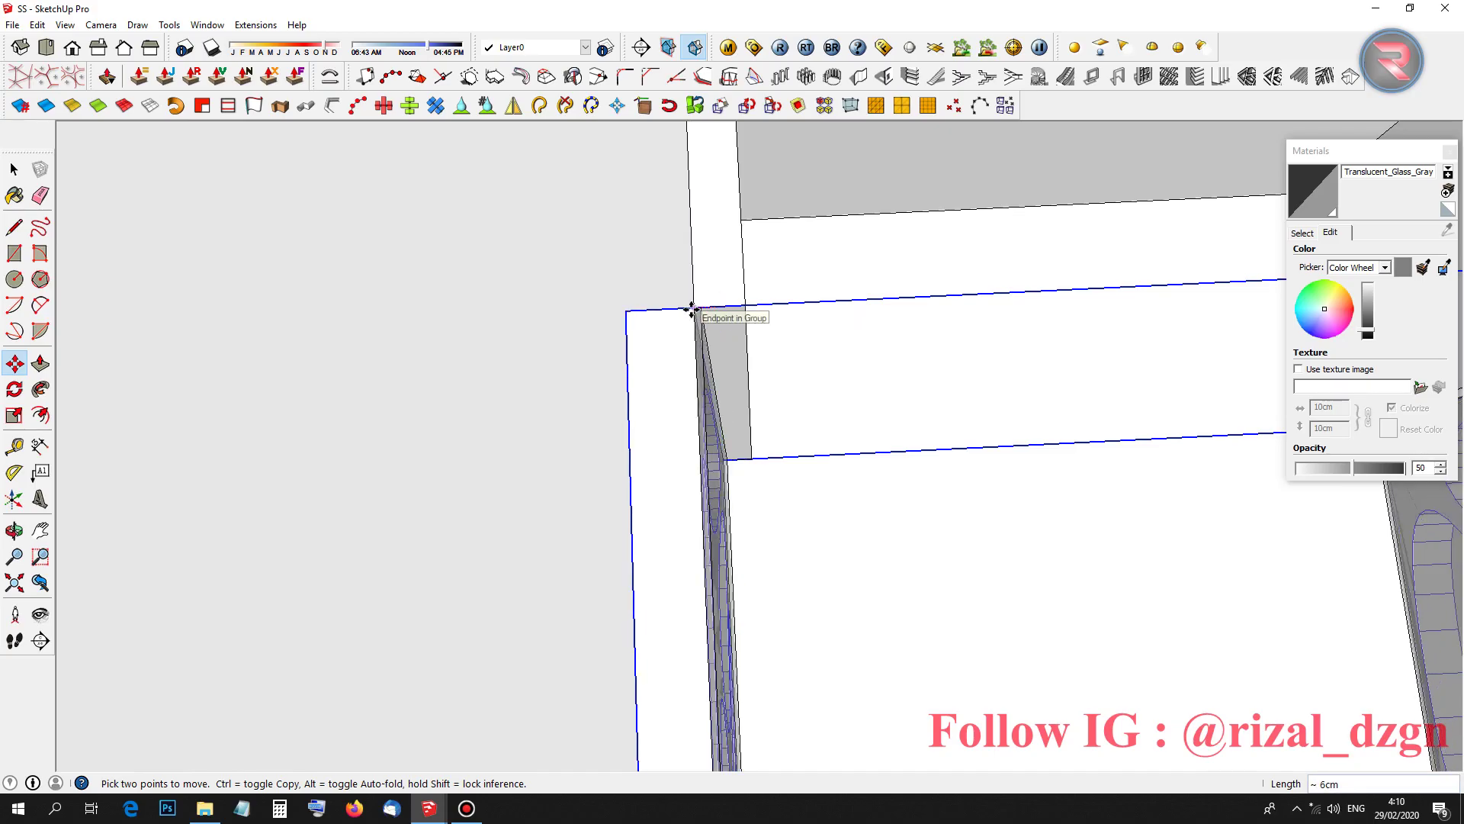
click(692, 311)
scroll(763, 381, down, 2)
scroll(1043, 457, down, 3)
Orbit to side and front-corner views to inspect the panel wrapping the planter
mouse_move(726, 451)
middle_down()
mouse_move(701, 511)
mouse_move(592, 386)
mouse_move(630, 318)
mouse_move(1127, 660)
middle_up()
scroll(653, 550, up, 2)
scroll(1127, 660, down, 3)
mouse_move(534, 328)
middle_down()
mouse_move(418, 311)
mouse_move(627, 340)
mouse_move(738, 605)
mouse_move(611, 349)
middle_up()
scroll(611, 349, down, 2)
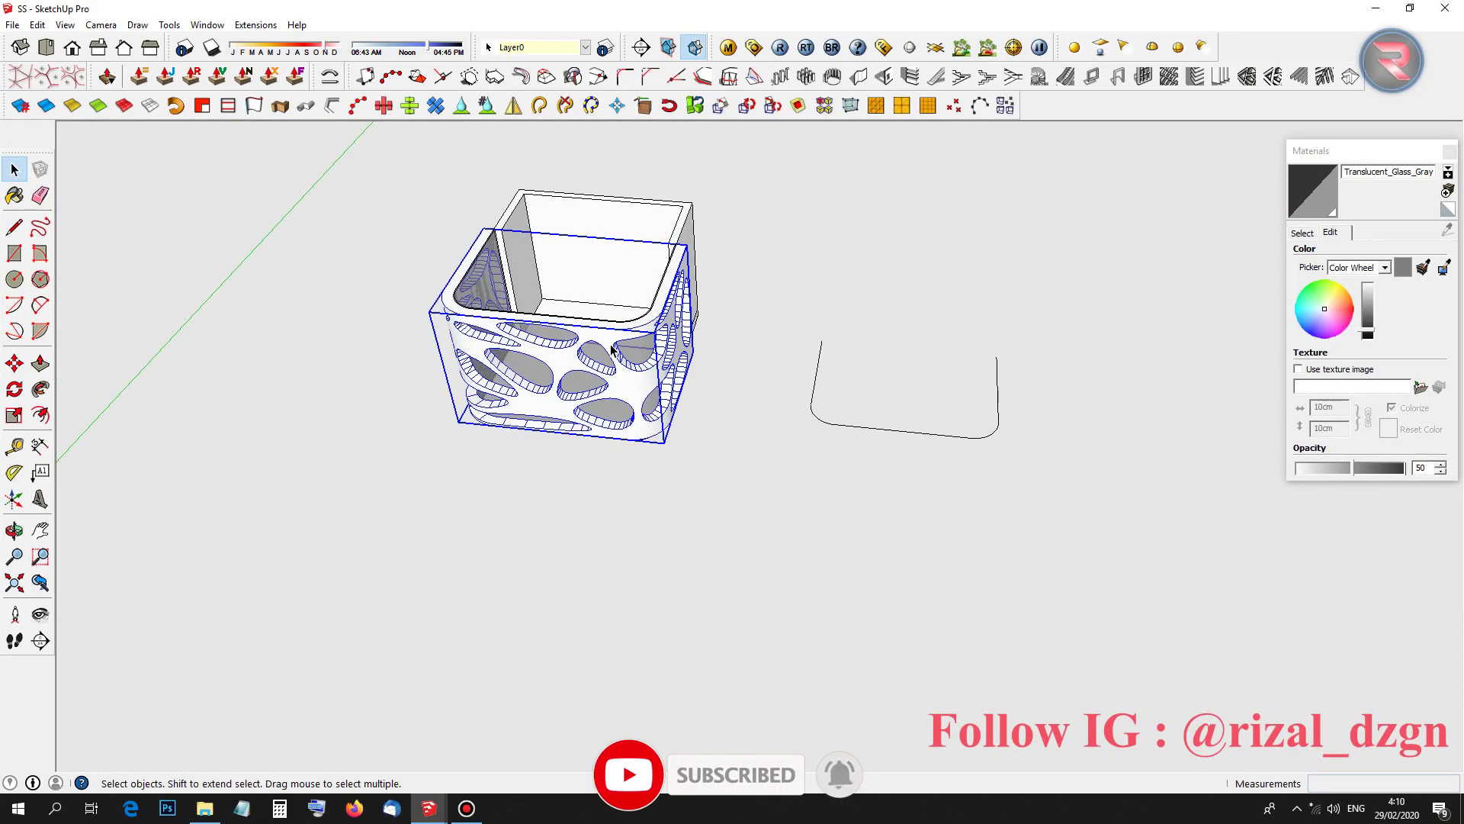